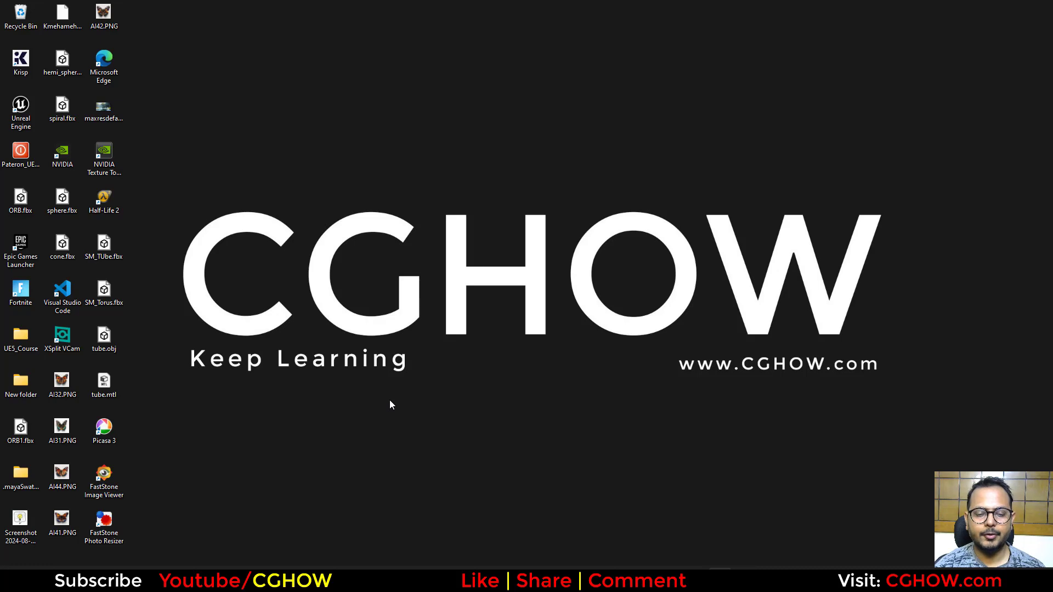
Switch to the browser, open the Stylized Water Effects tutorial from the channel in a new tab, and pause it on the noise texture at 7:12
click(521, 561)
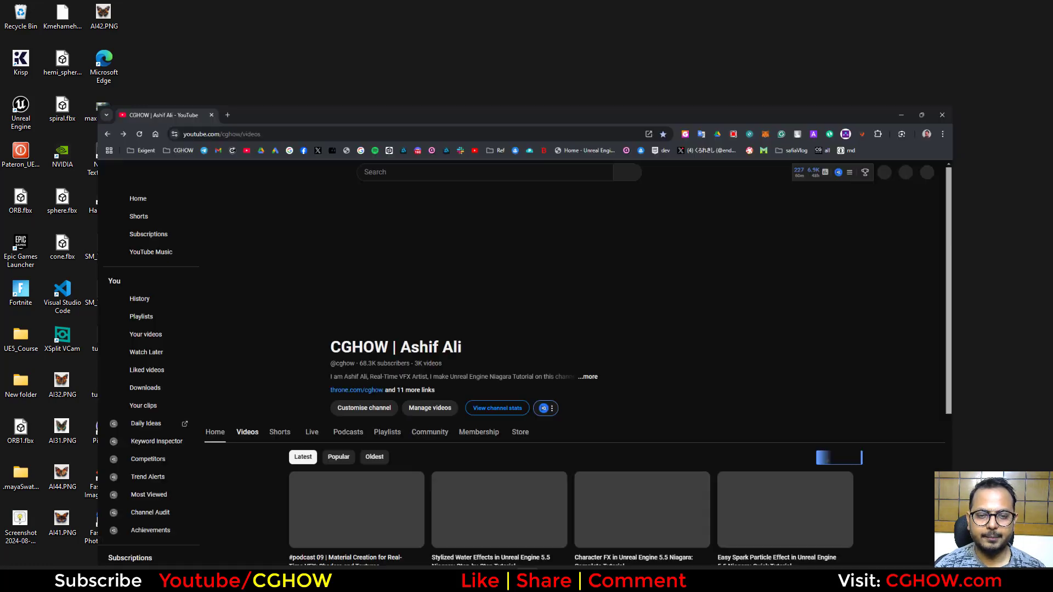
scroll(175, 318, down, 4)
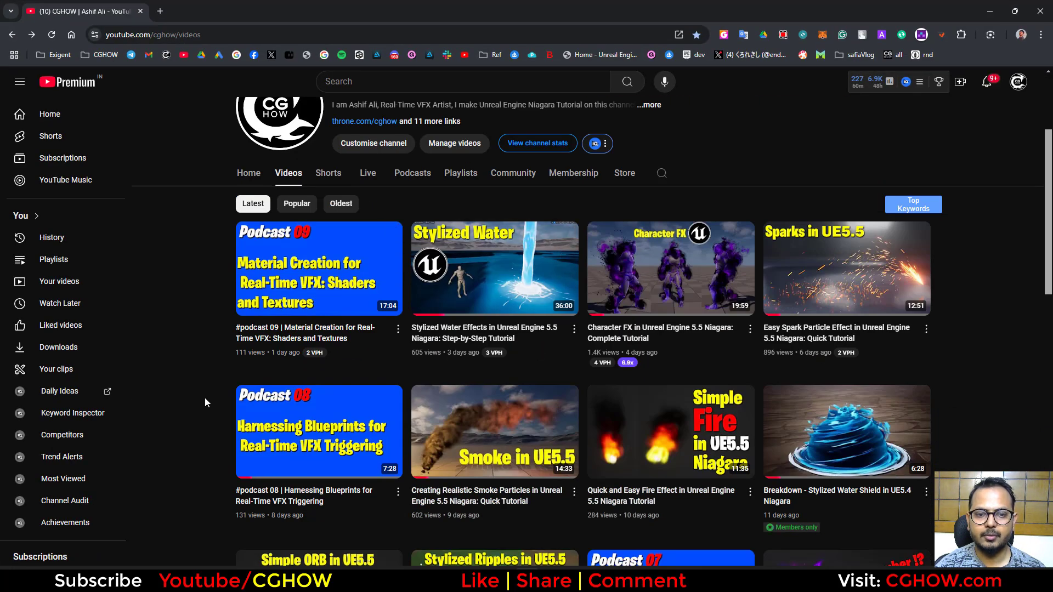
middle_click(468, 271)
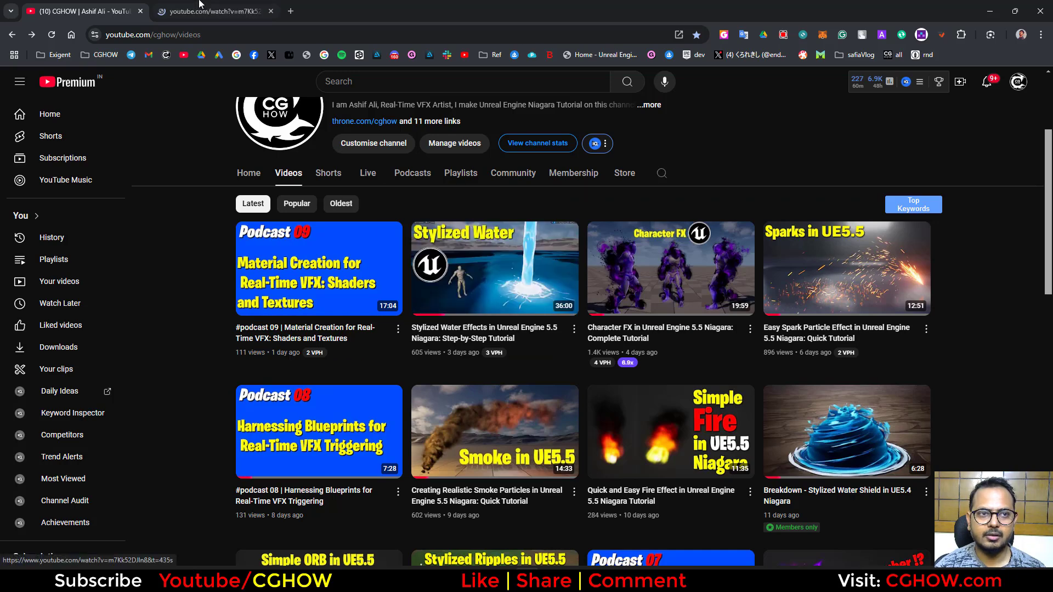
click(201, 9)
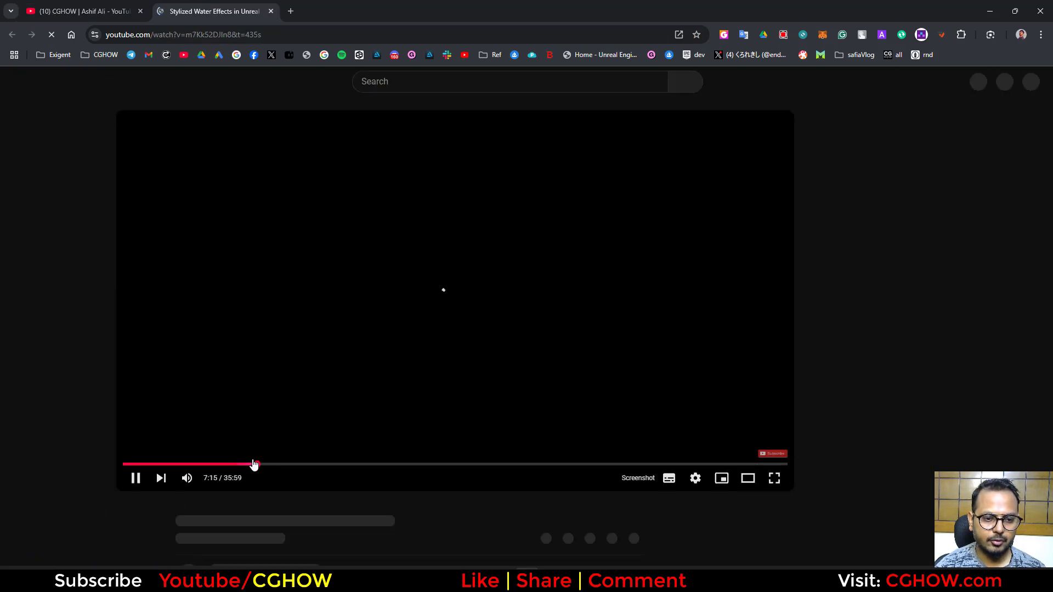
drag(254, 464, 213, 467)
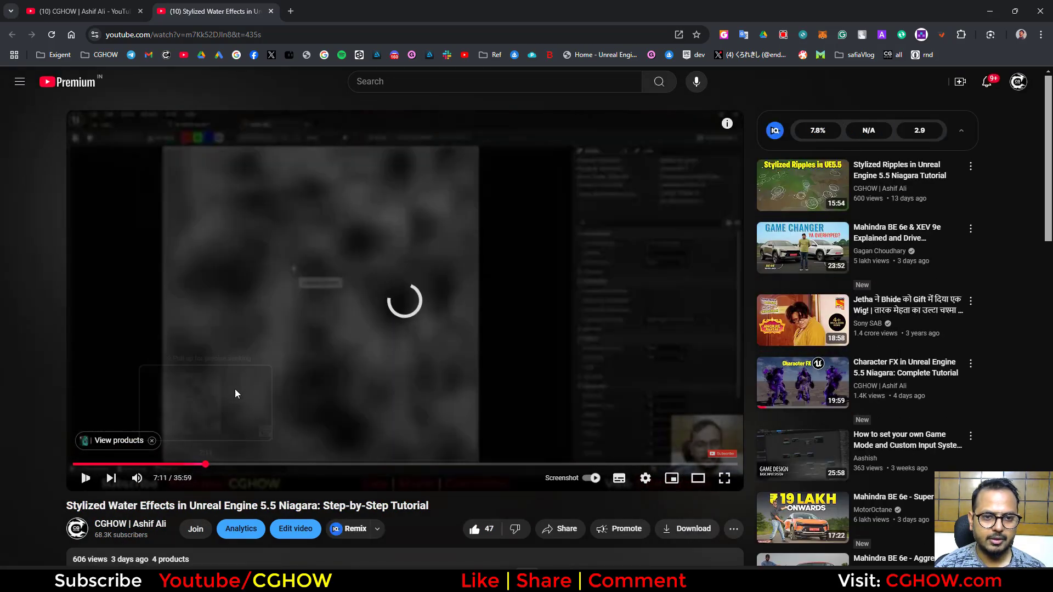
click(226, 374)
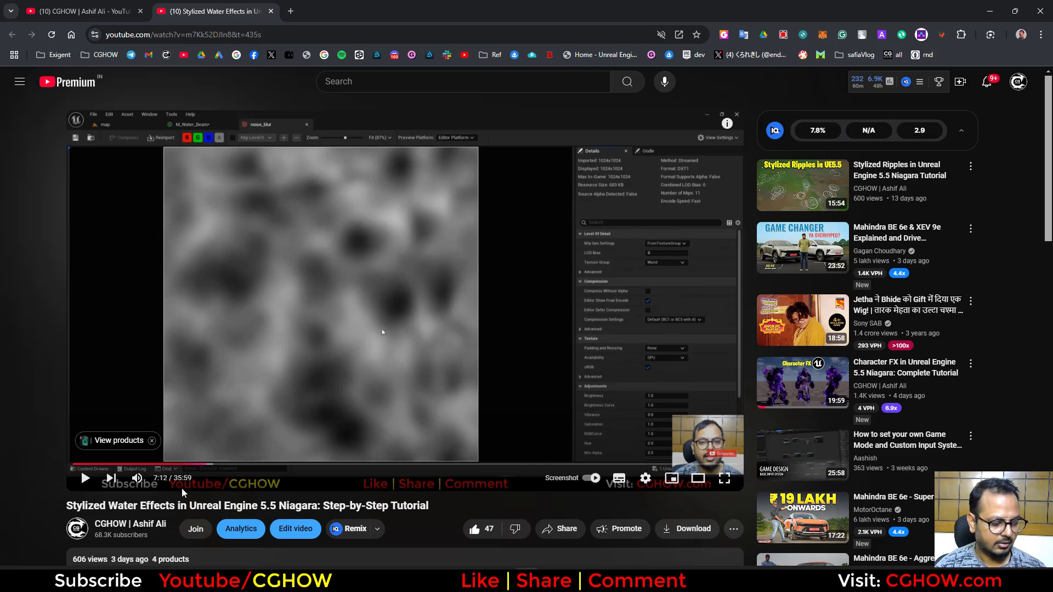
Find and launch the Windows Snipping Tool
key(super)
text(nio)
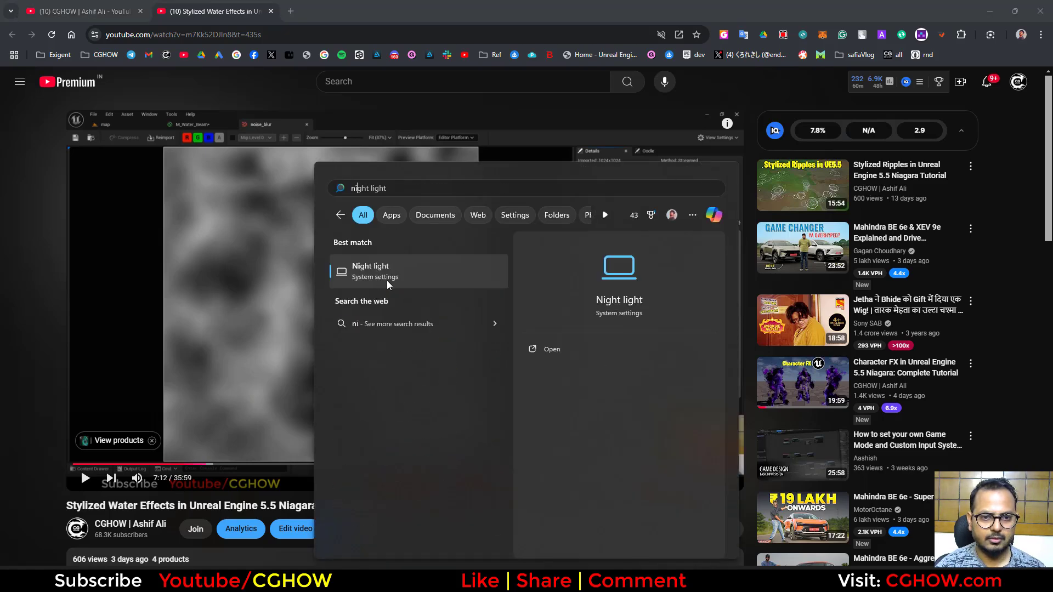
key(BackSpace)
key(BackSpace)
key(BackSpace)
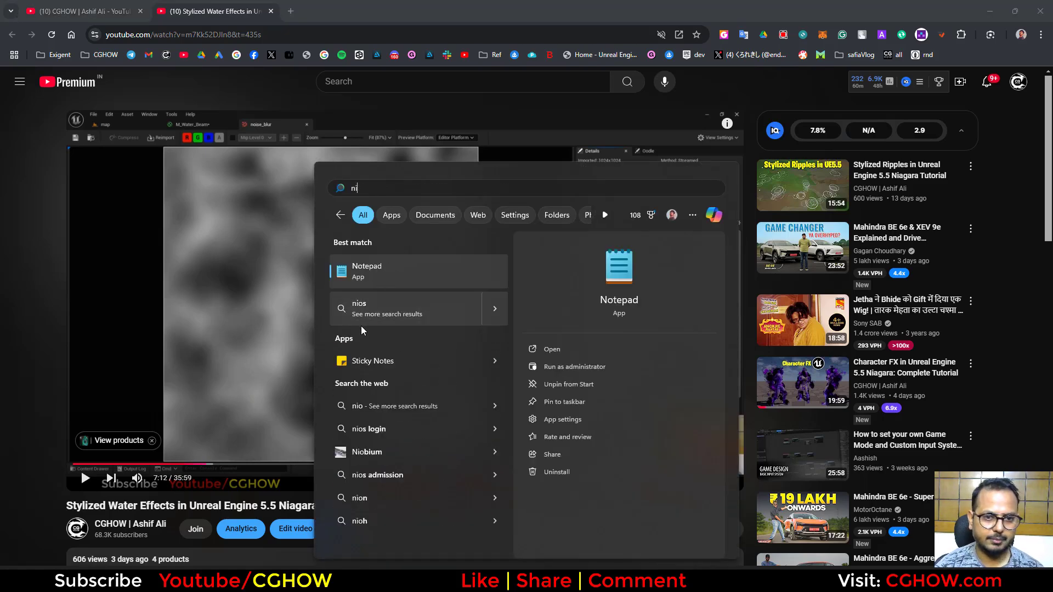
text(sn)
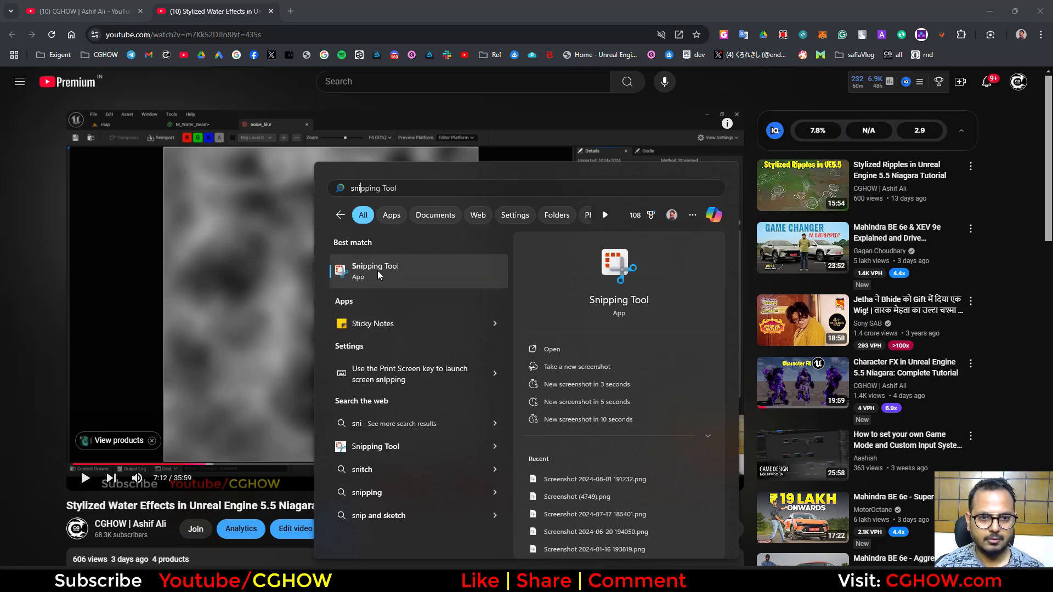
click(378, 271)
Snip the square noise texture from the paused video, move the snip window aside, and seek the video back to the aura texture at 5:06
click(196, 82)
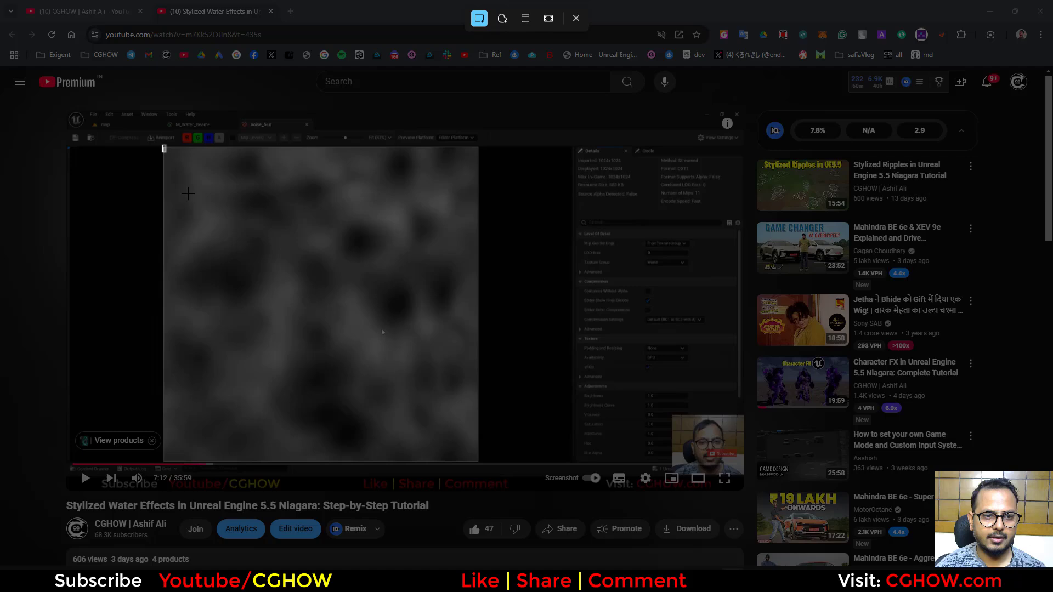
drag(164, 148, 478, 462)
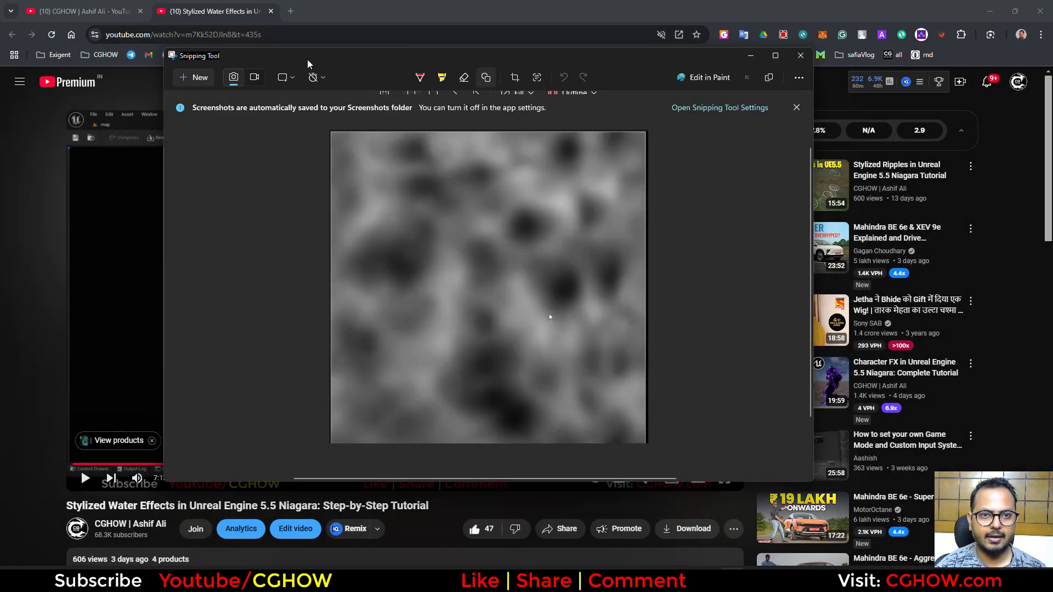
drag(308, 64, 681, 123)
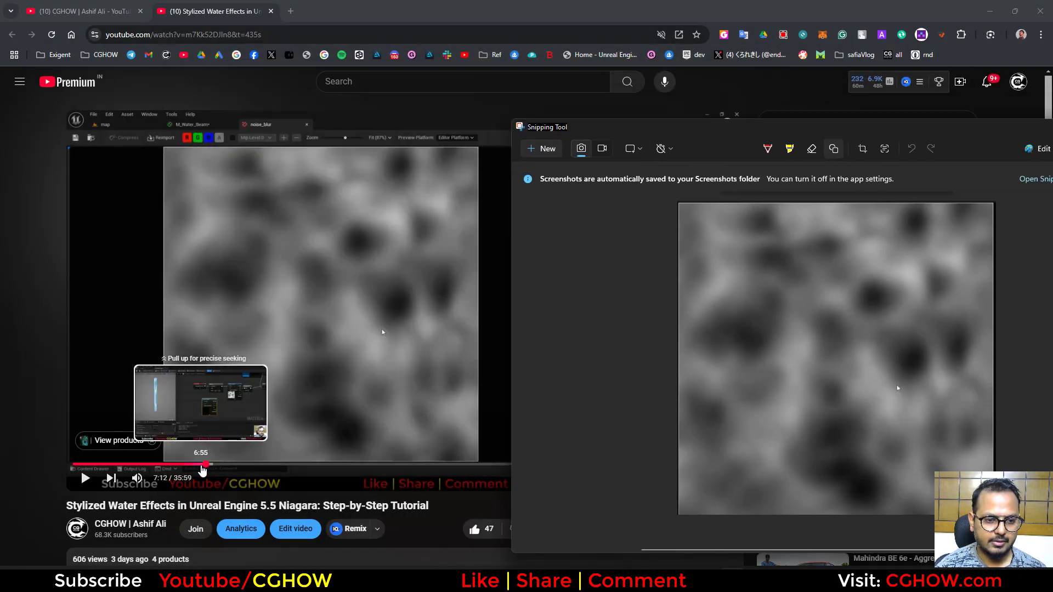
drag(193, 464, 168, 464)
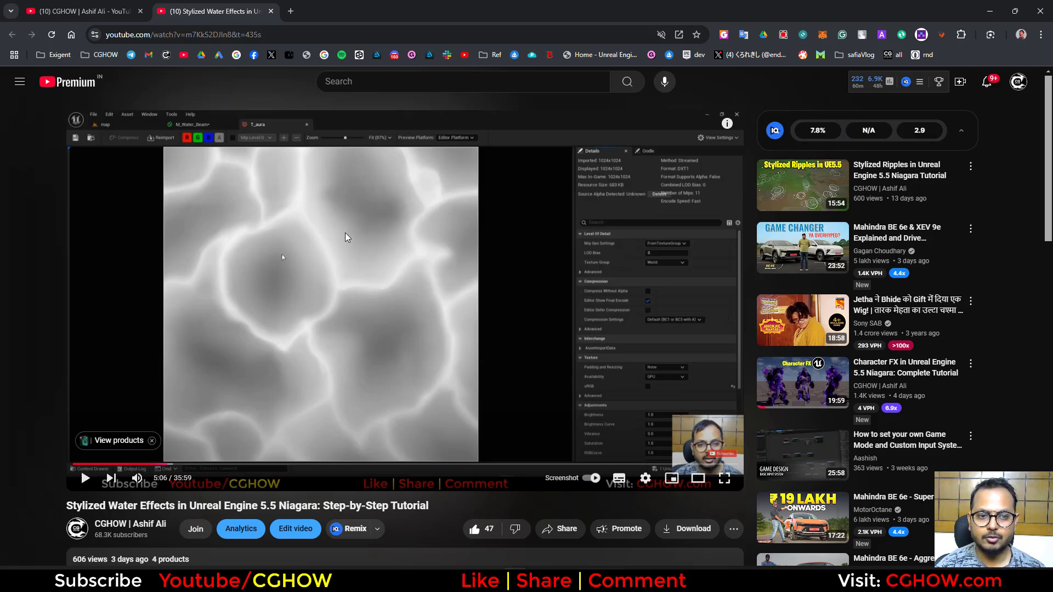
Return to the CGHOW channel page and search its content for "texture"
click(65, 3)
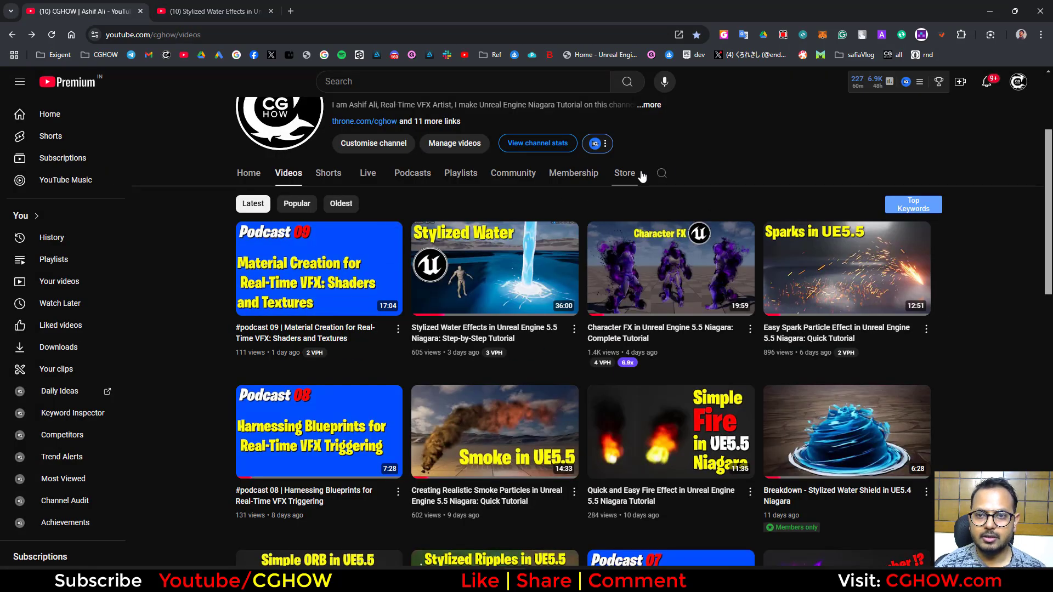
click(662, 173)
text(texture)
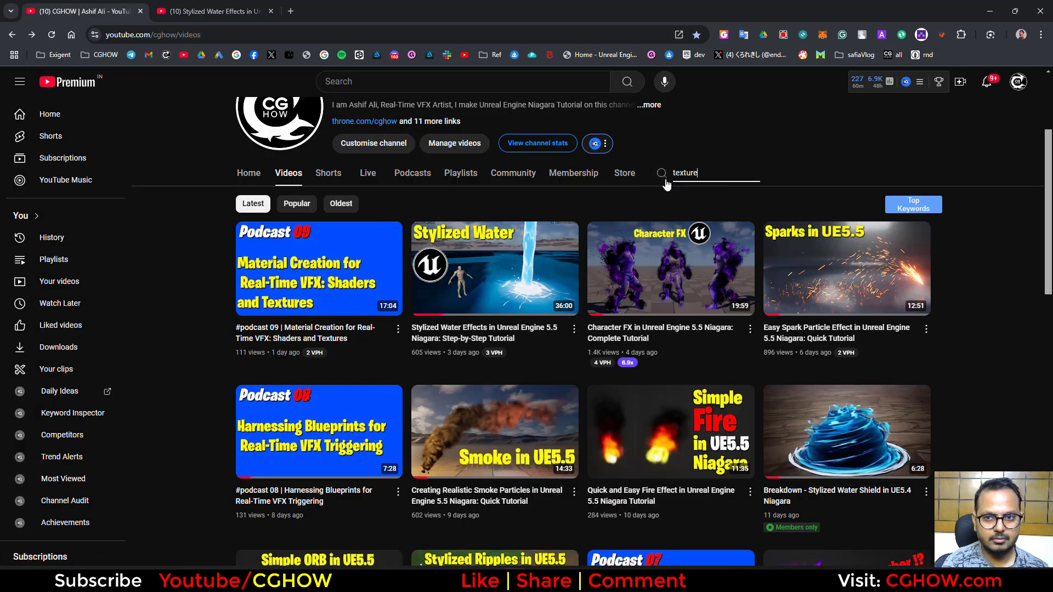
key(Return)
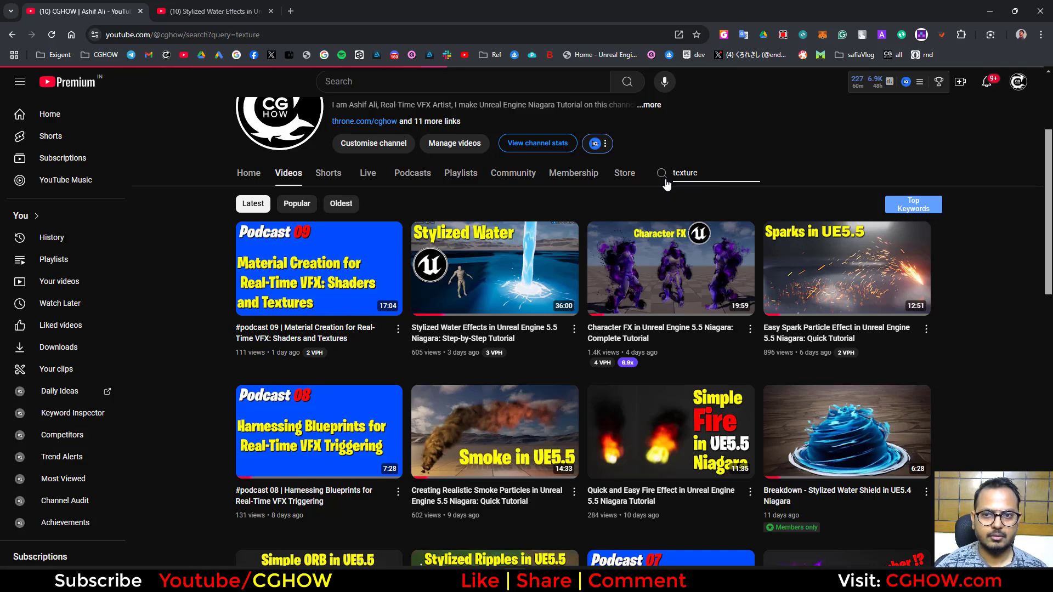
Look through the channel's "texture" search results for videos about noise textures
scroll(209, 333, down, 1)
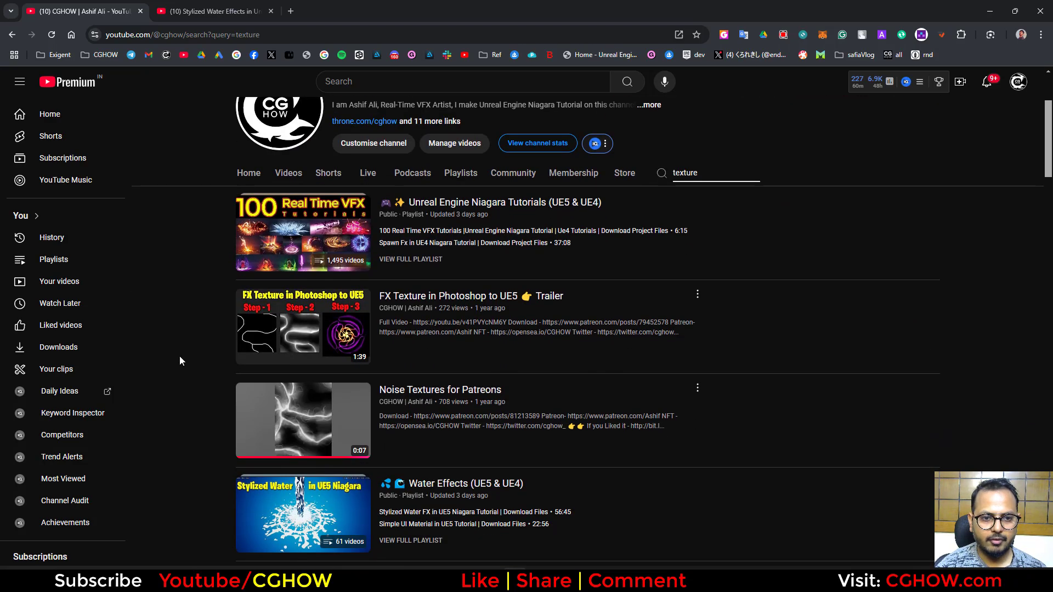
scroll(216, 375, down, 15)
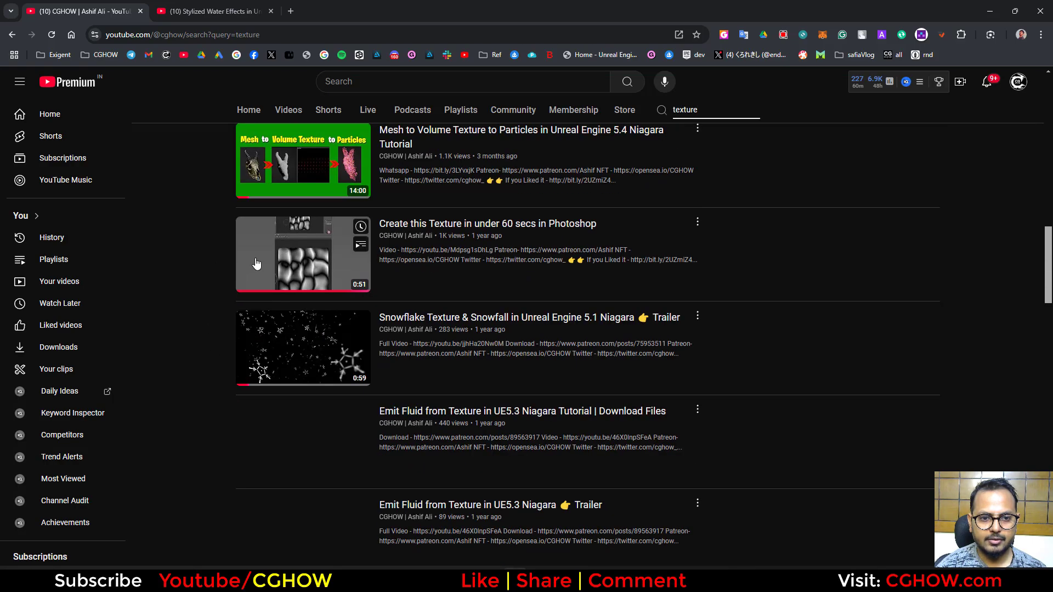
scroll(203, 288, down, 8)
scroll(203, 283, down, 7)
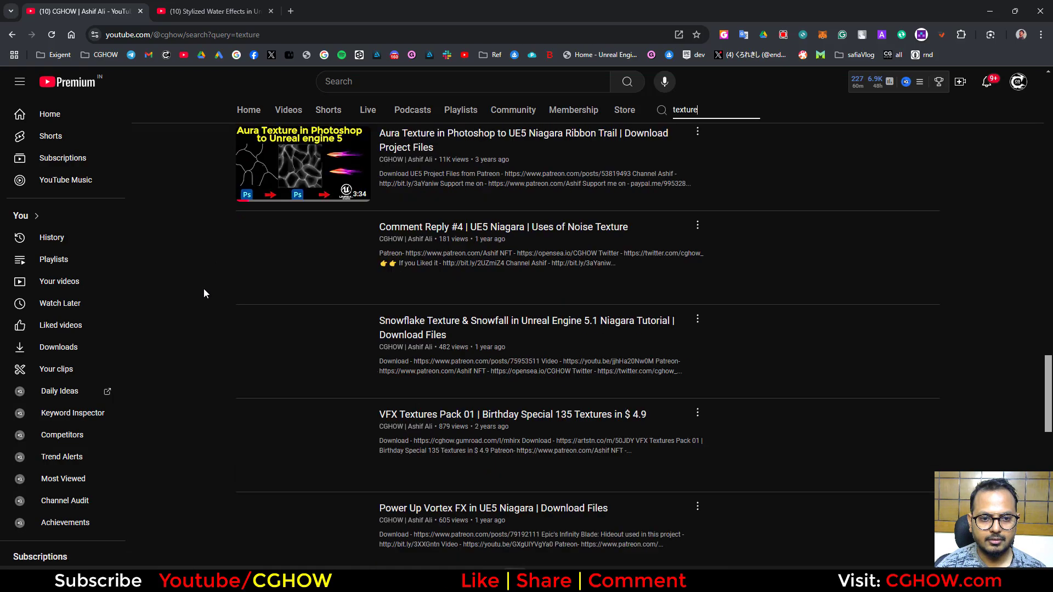
scroll(203, 288, up, 1)
scroll(208, 307, down, 4)
scroll(204, 336, down, 12)
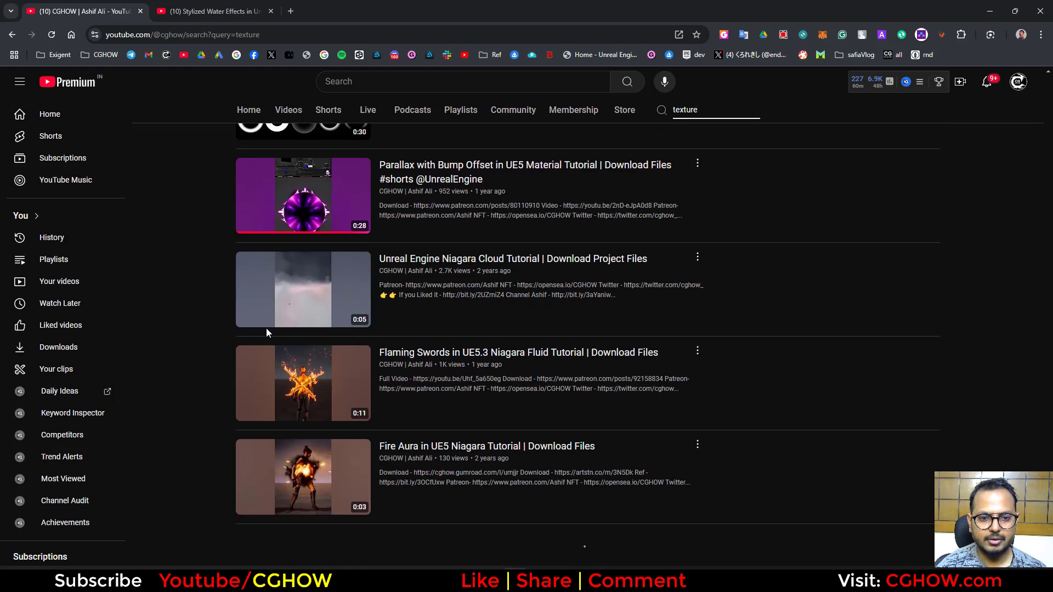
scroll(710, 245, up, 20)
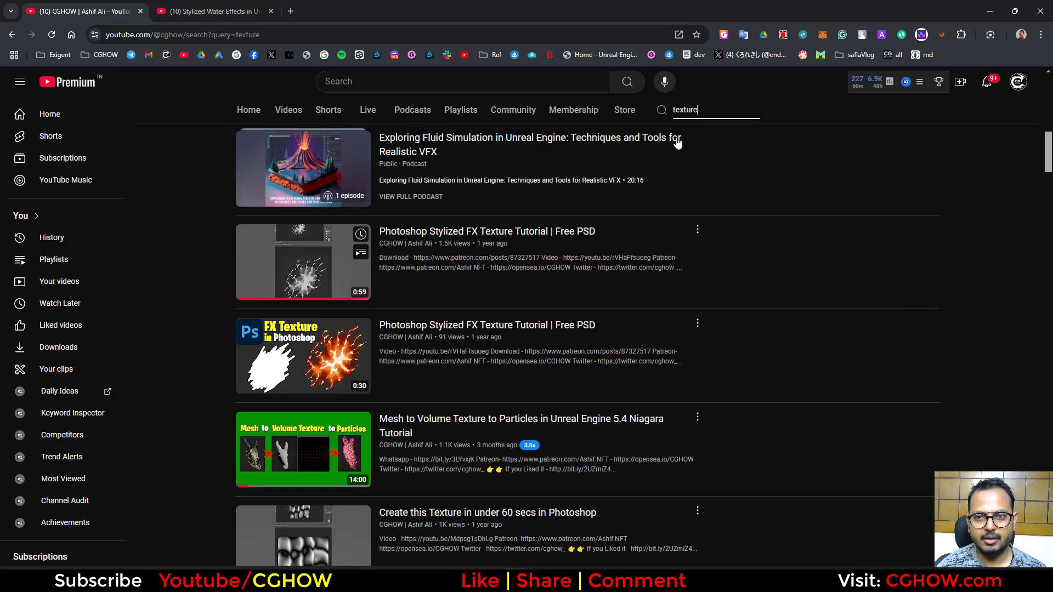
scroll(678, 142, up, 4)
Search the channel again, this time for "noise texture"
click(650, 114)
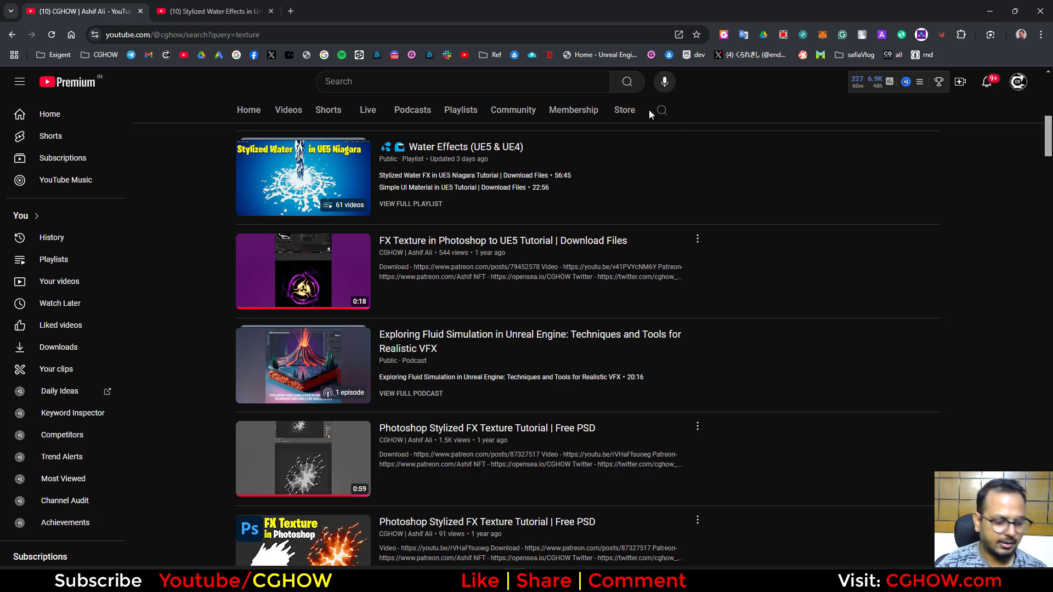
click(663, 111)
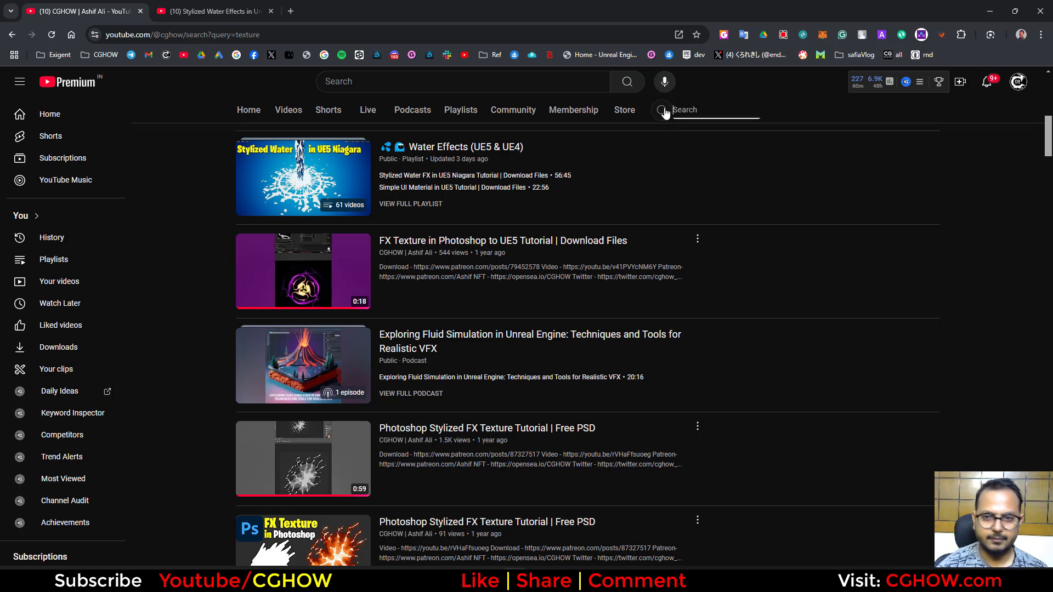
text(noise texture)
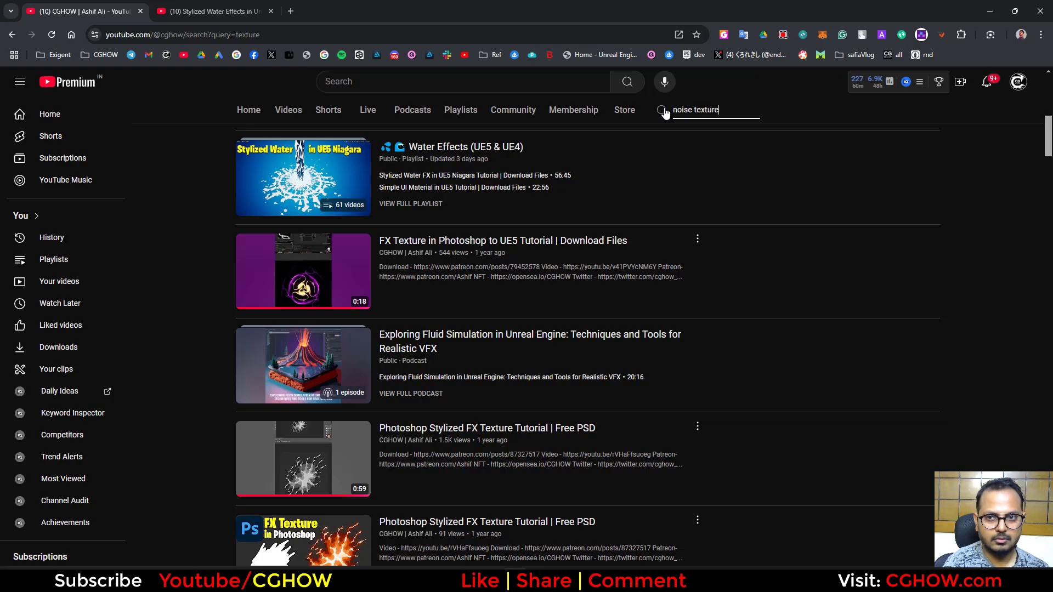
key(Return)
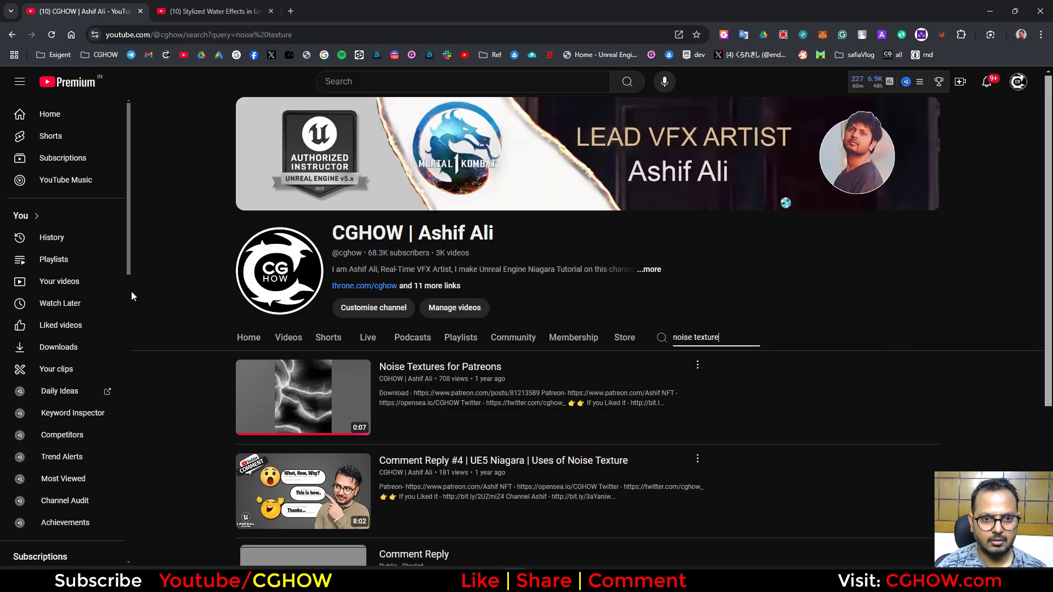
Find the 0:41 "Noise Textures for Patreons" video among the search results and open it
scroll(203, 372, down, 20)
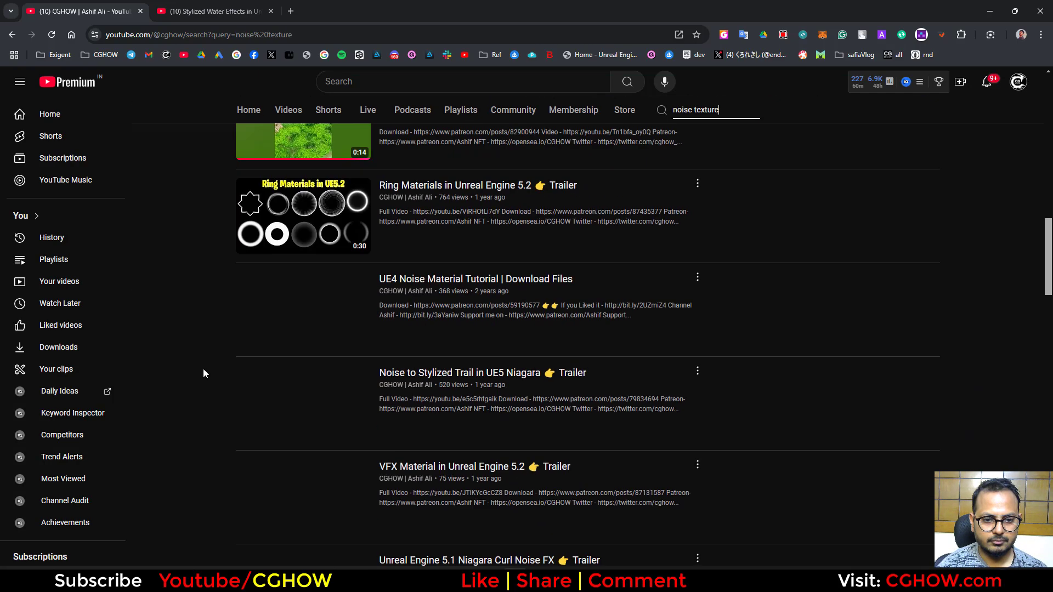
scroll(203, 373, down, 20)
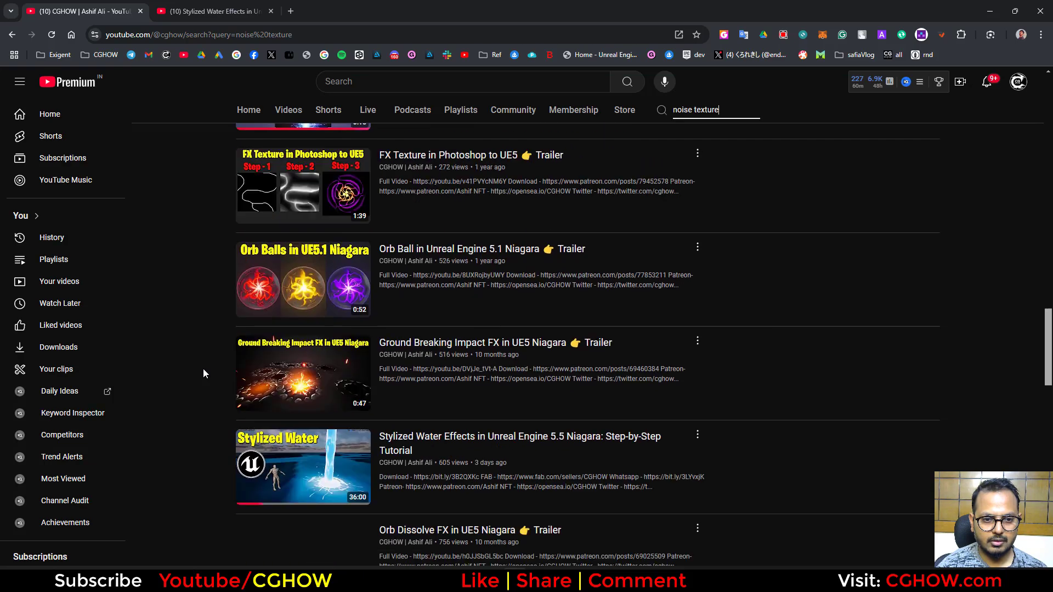
scroll(203, 374, down, 9)
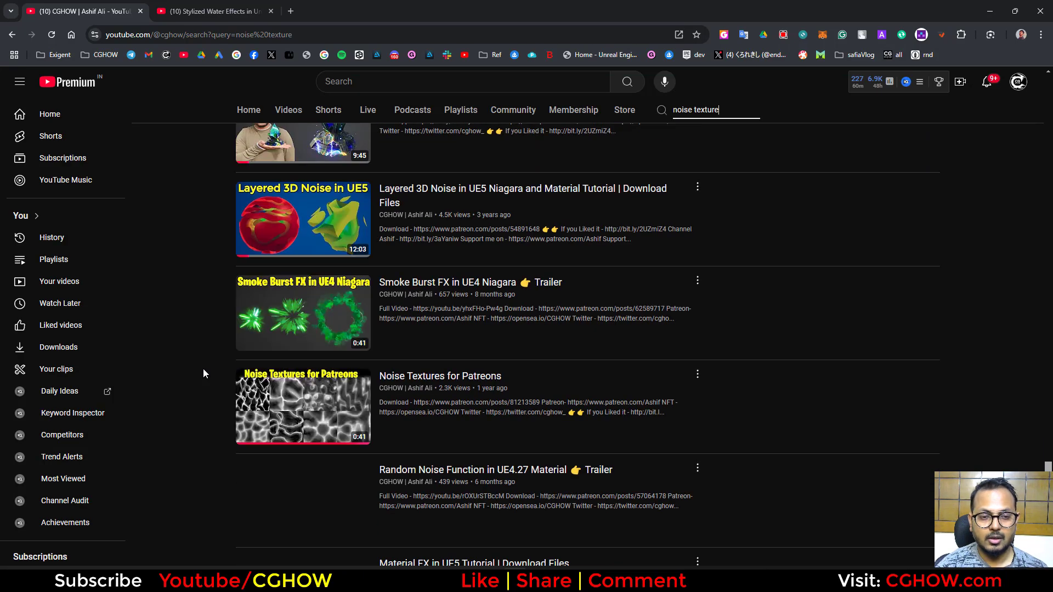
scroll(203, 373, down, 2)
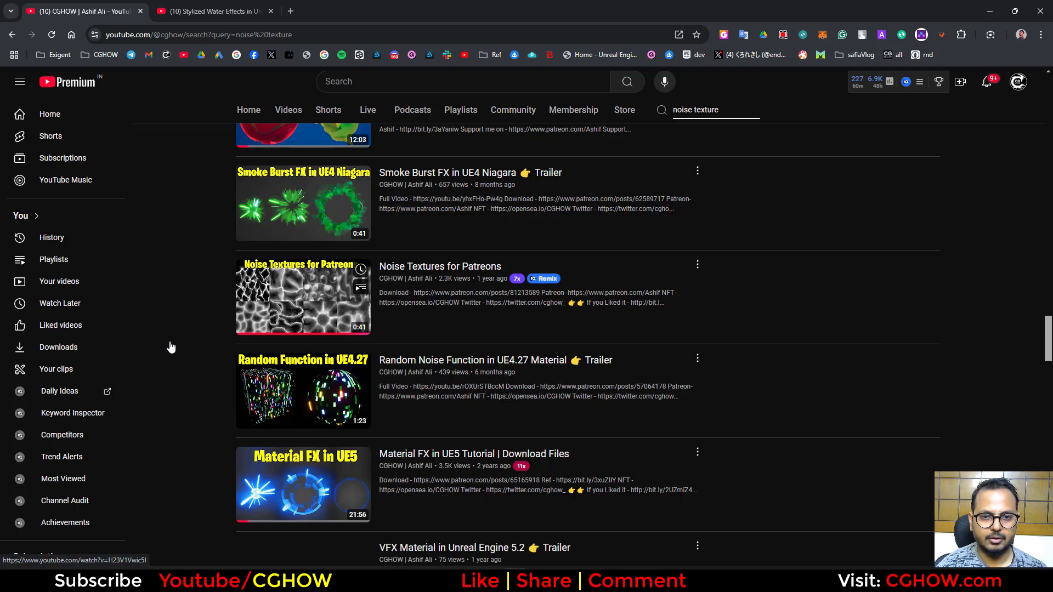
click(362, 311)
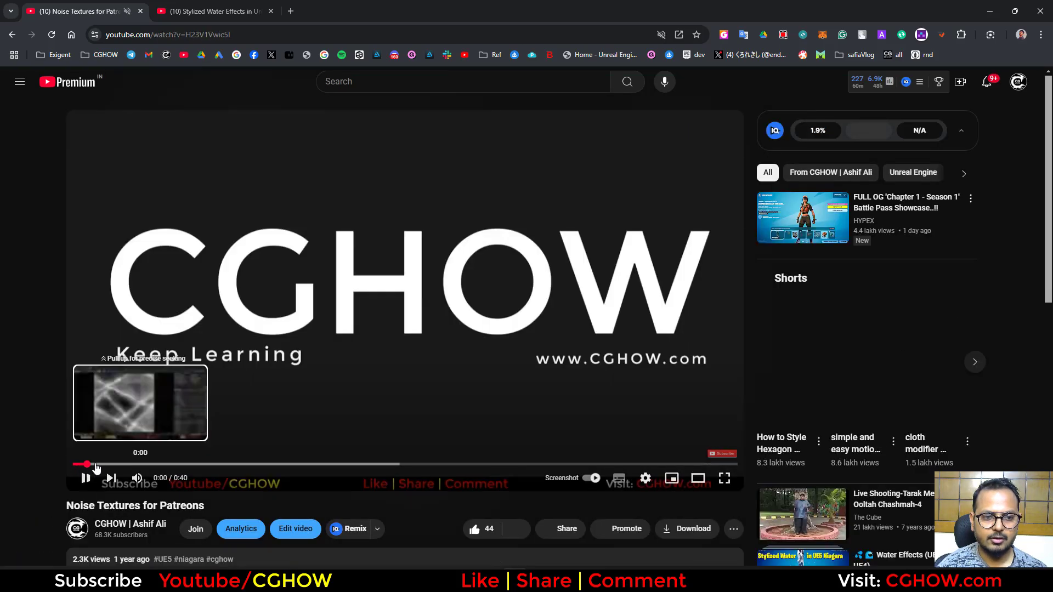
Skim the Noise Textures video to the folder of noise images at 0:32 and check the download link in its description
drag(126, 465, 274, 465)
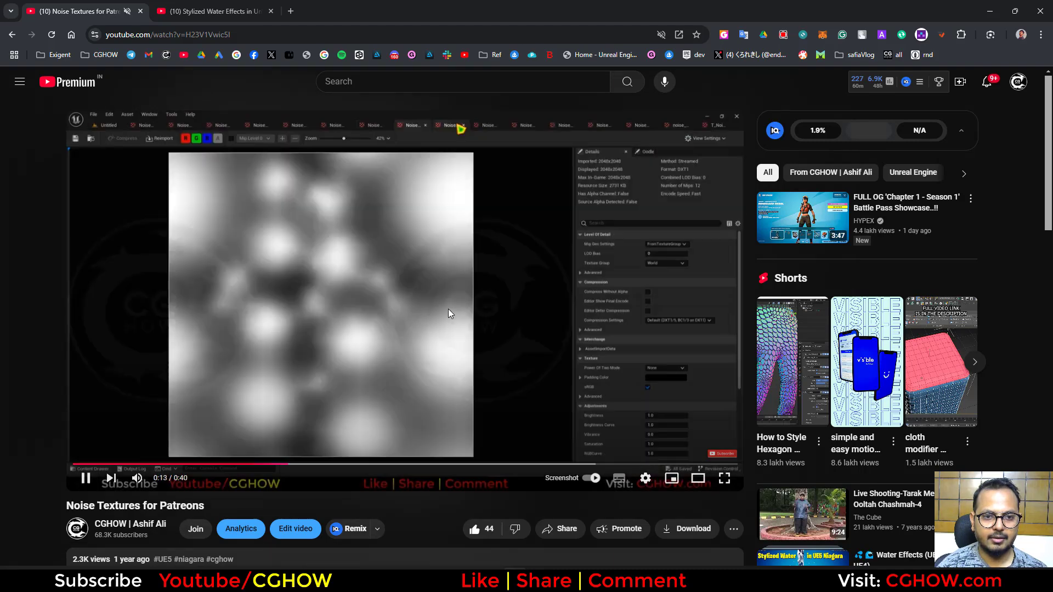
drag(476, 466, 555, 463)
scroll(454, 433, down, 4)
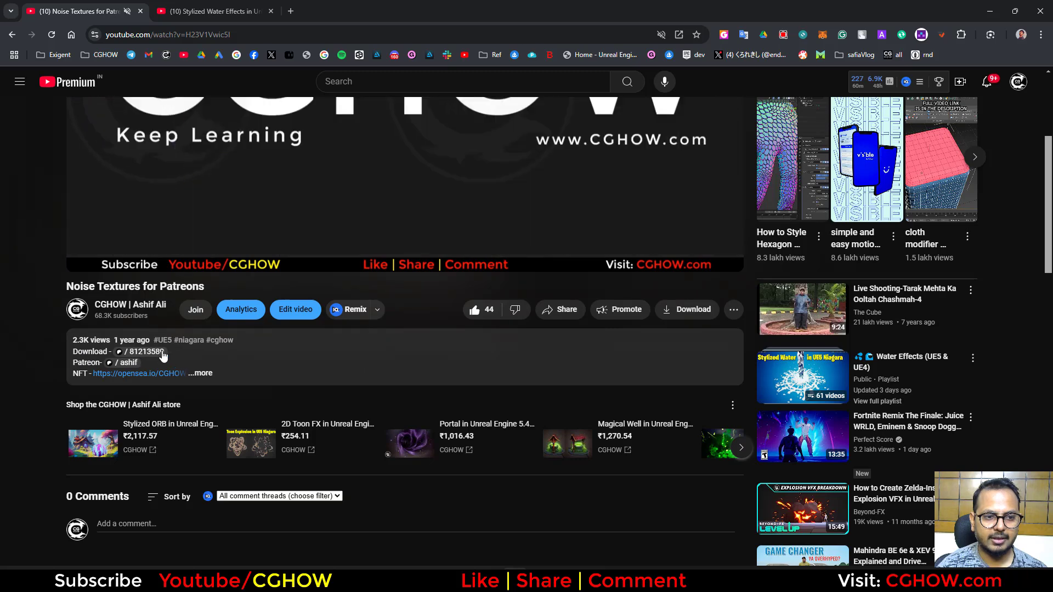
scroll(209, 325, up, 4)
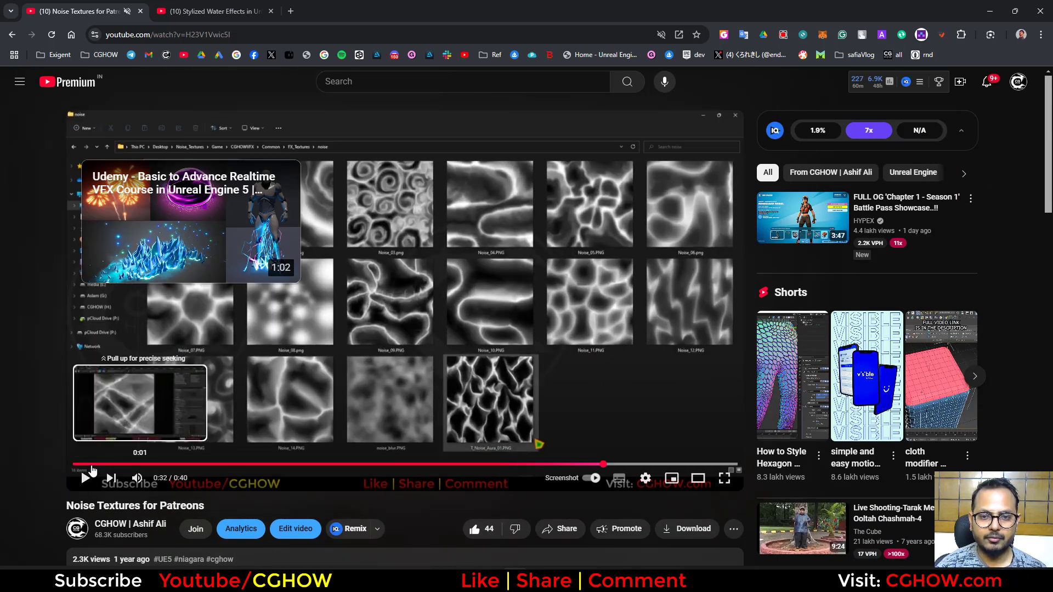
Close the Noise Textures video's tab and minimize the browser to get back to the snipped texture
middle_click(98, 5)
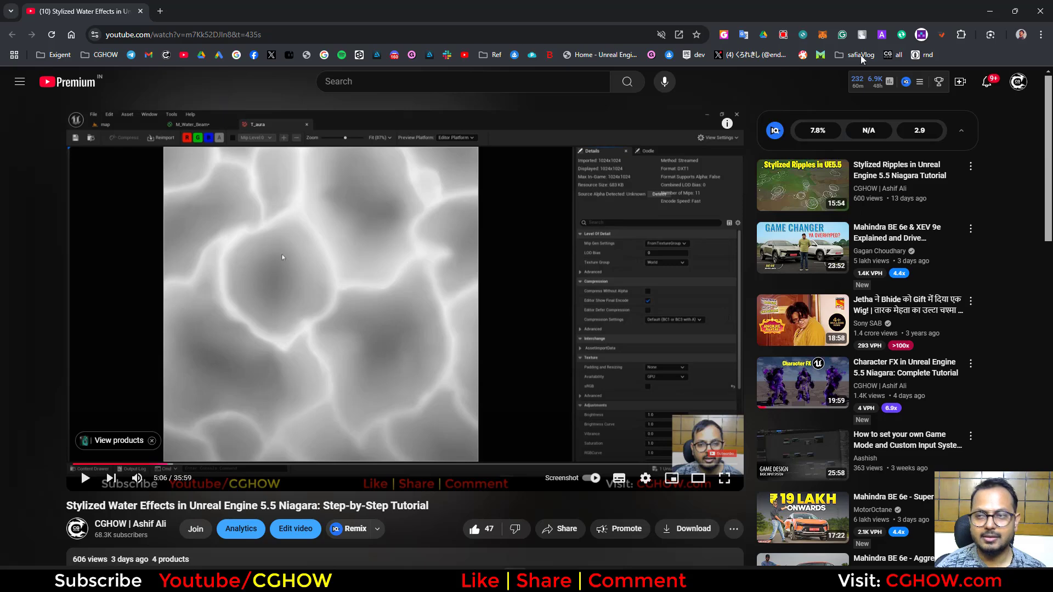
click(993, 12)
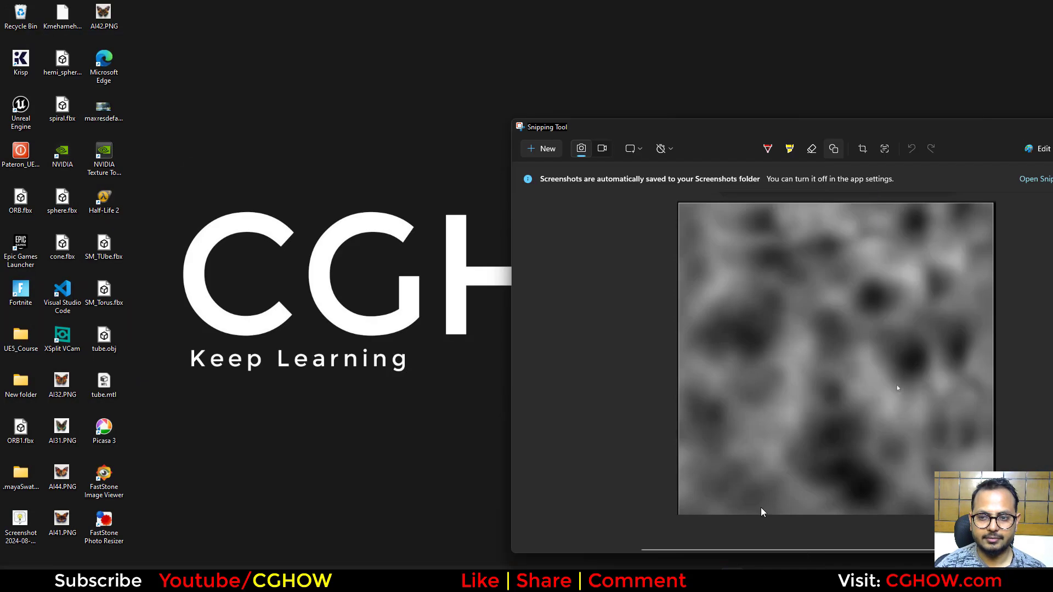
Set the reference snip aside, switch to Photoshop and create a new 1024 x 1024 px document at 72 ppi
drag(711, 132, 448, 73)
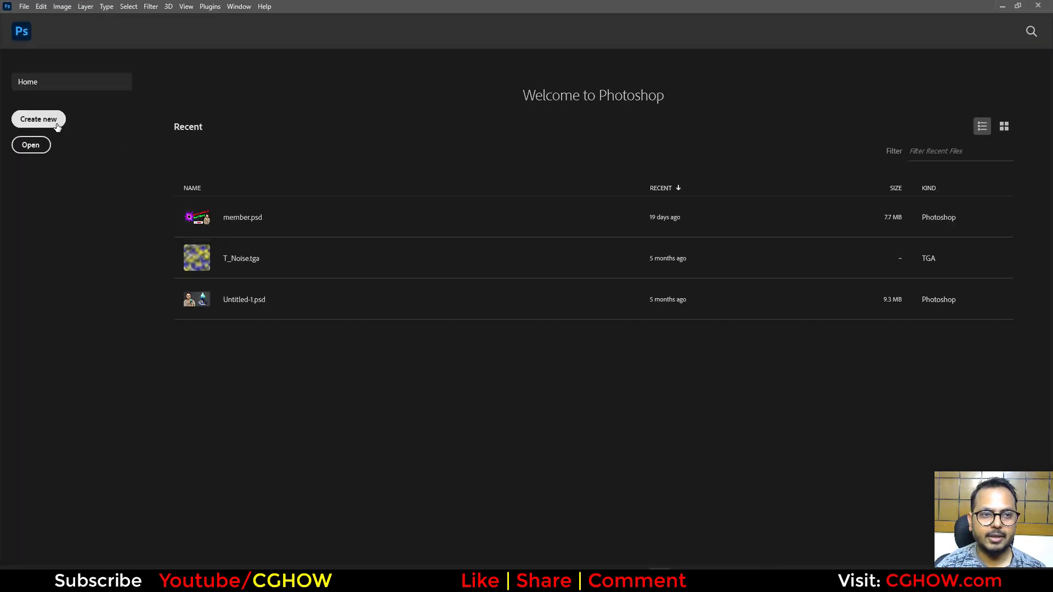
click(38, 119)
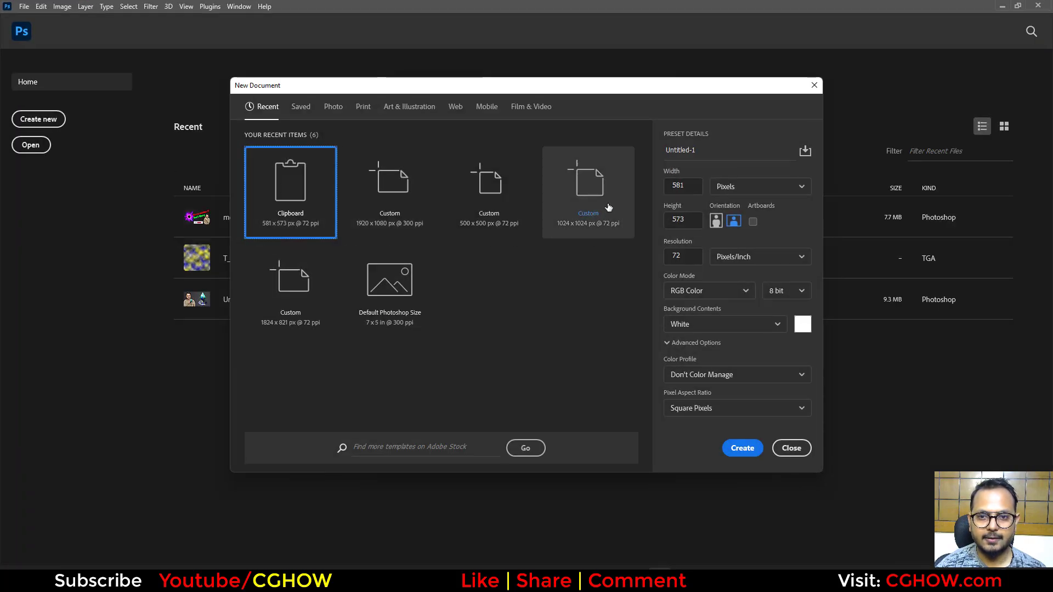
click(584, 217)
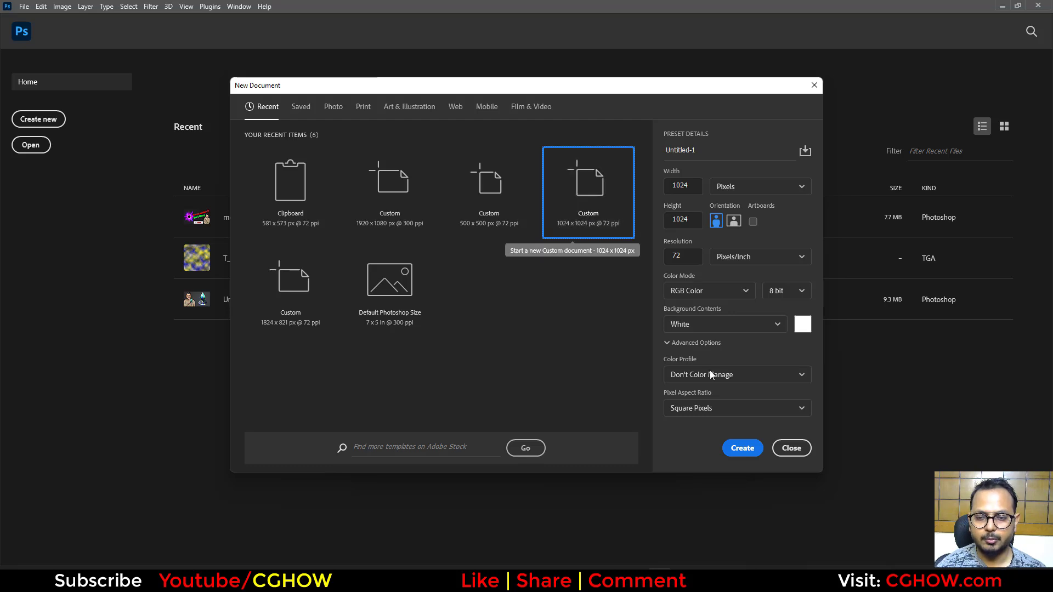
click(743, 448)
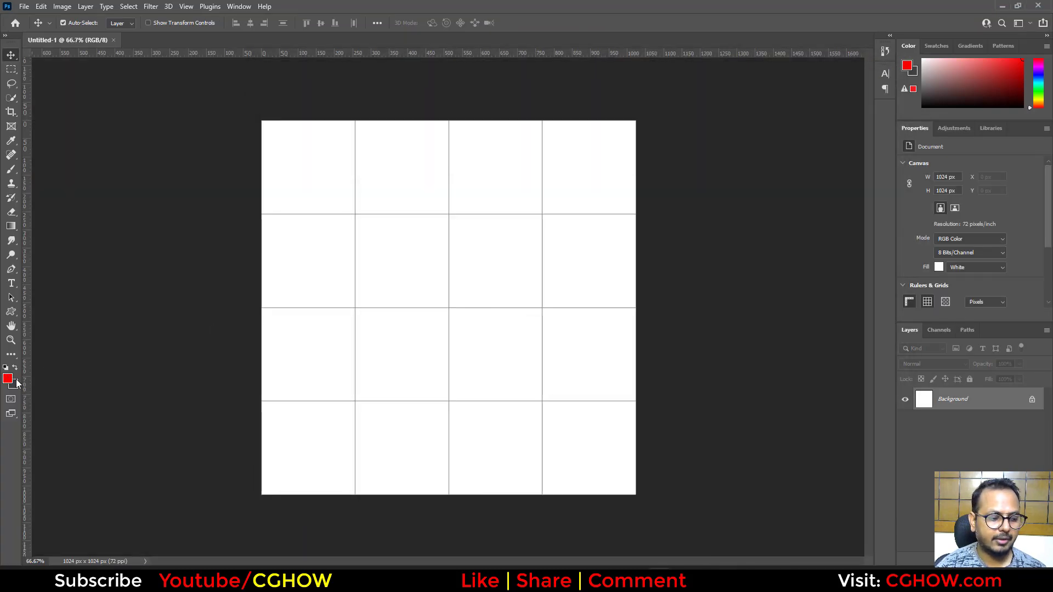
Reset the foreground and background colours to black and white and render Clouds on the background layer
key(d)
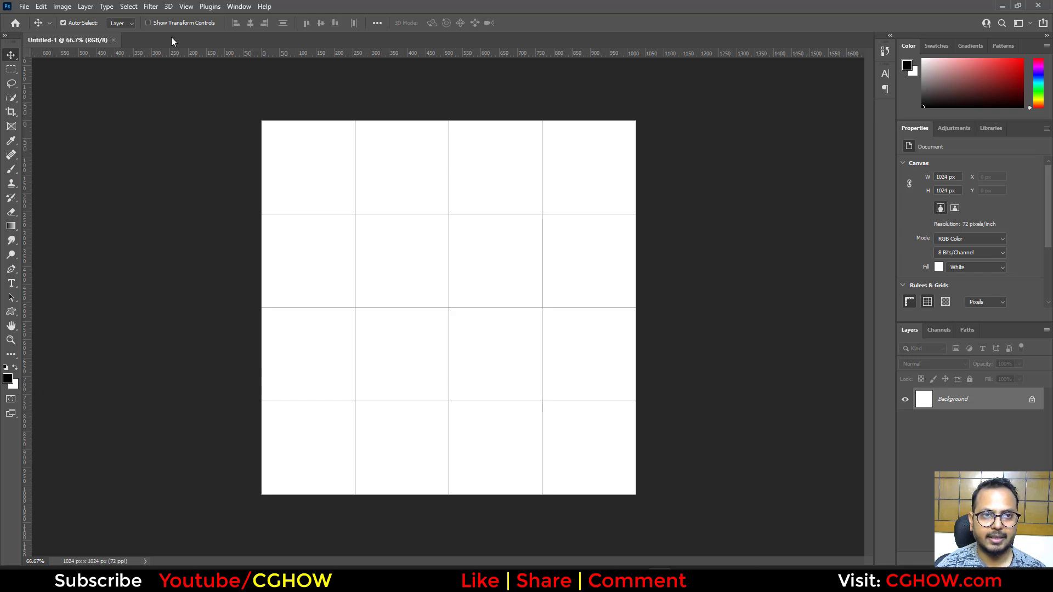
click(151, 7)
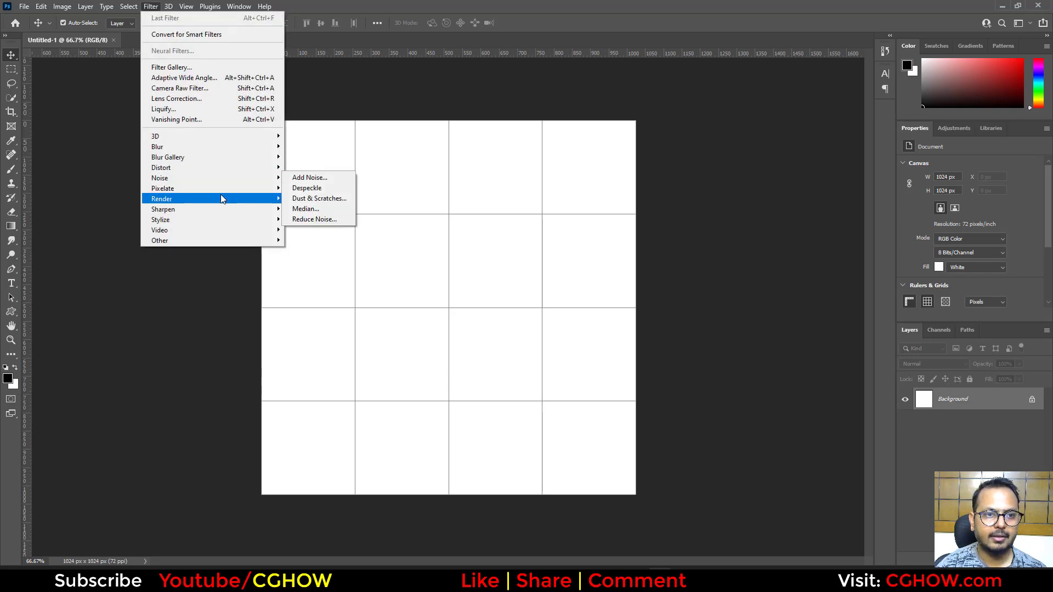
mouse_move(257, 199)
click(322, 241)
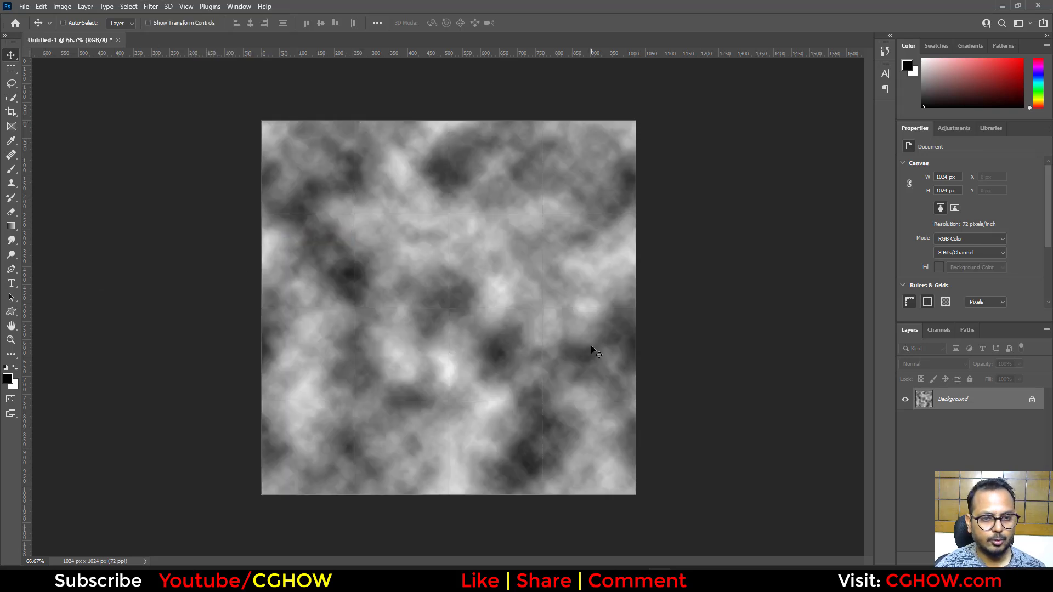
Hide the grid over the canvas and check which extras are set to show
key(ctrl)
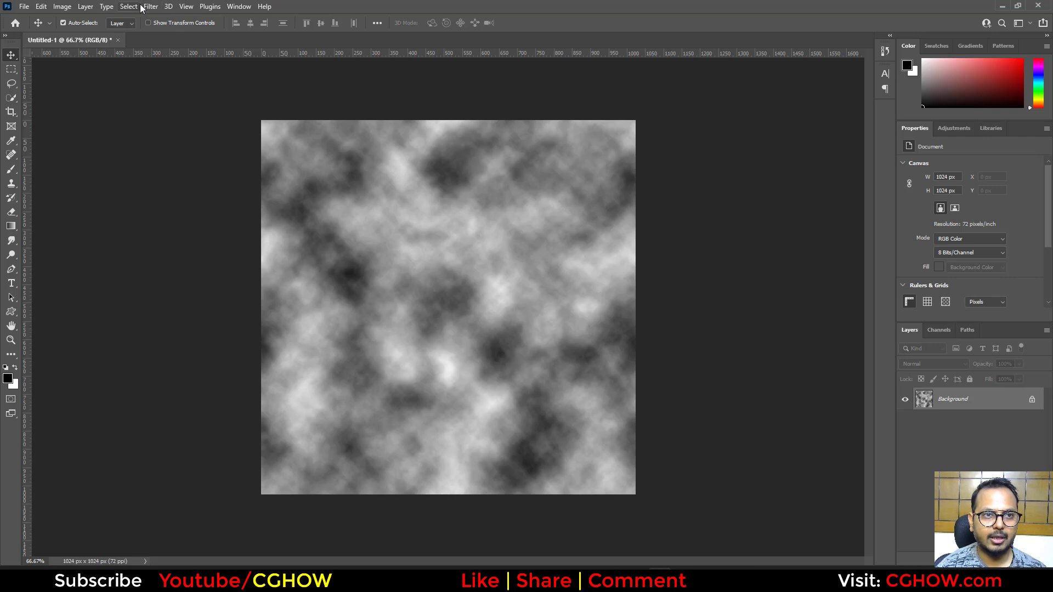
click(186, 6)
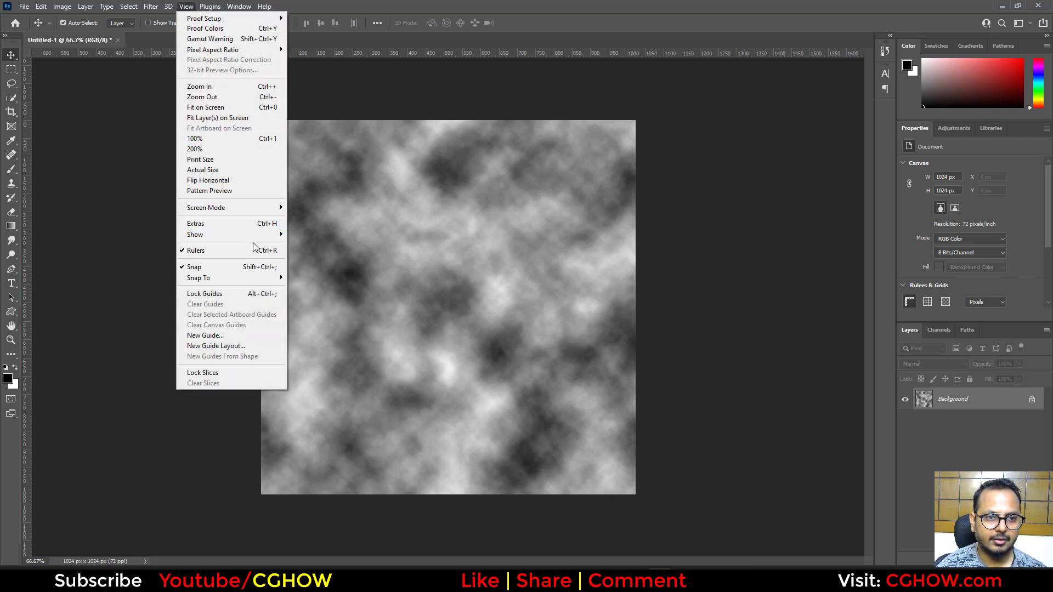
mouse_move(259, 235)
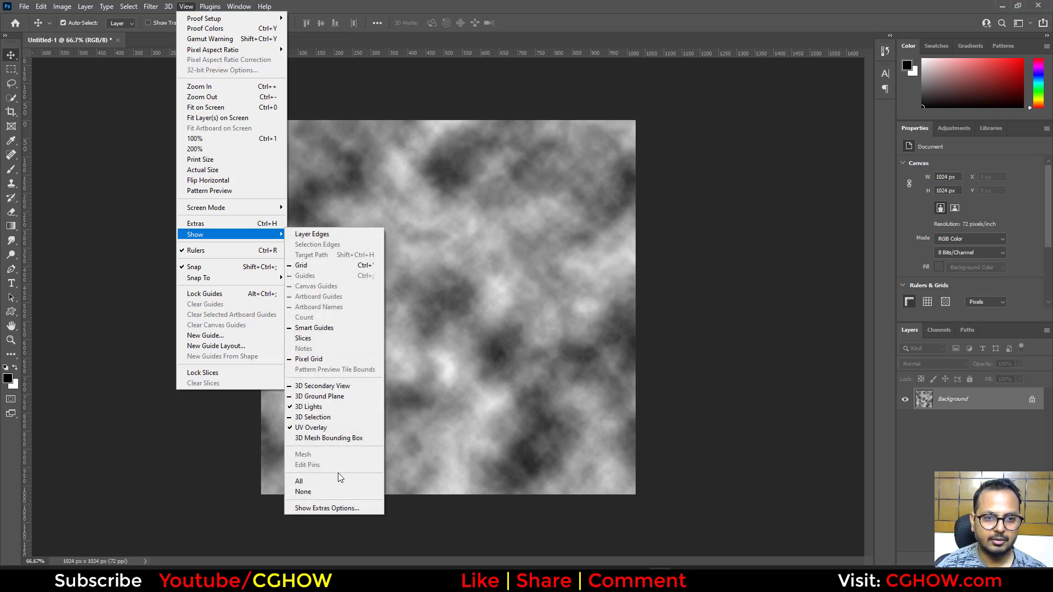
click(367, 39)
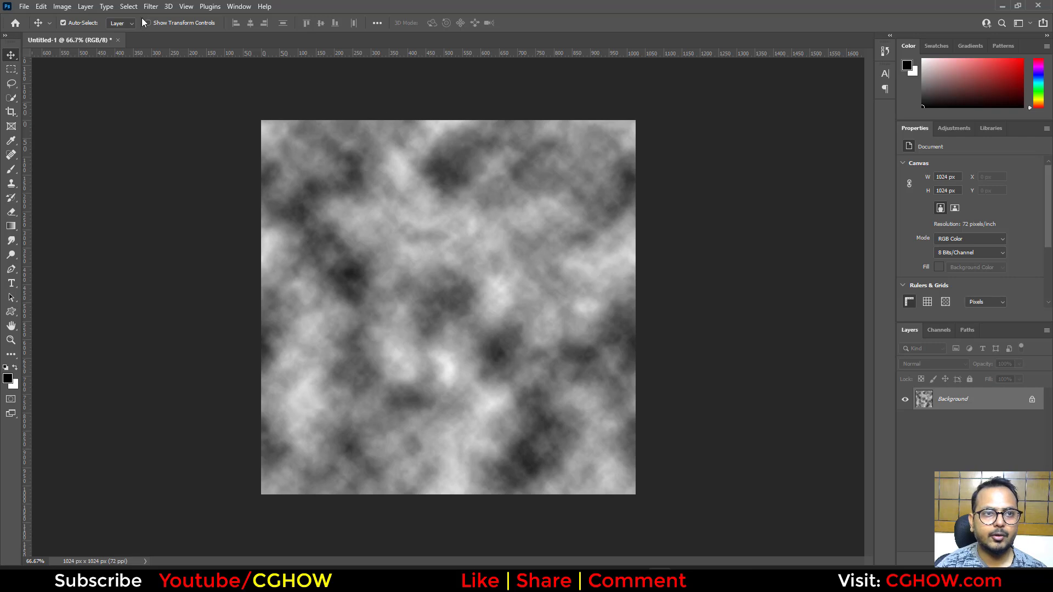
Soften the clouds with a Gaussian Blur of about 16.6 pixels radius
click(151, 7)
mouse_move(229, 153)
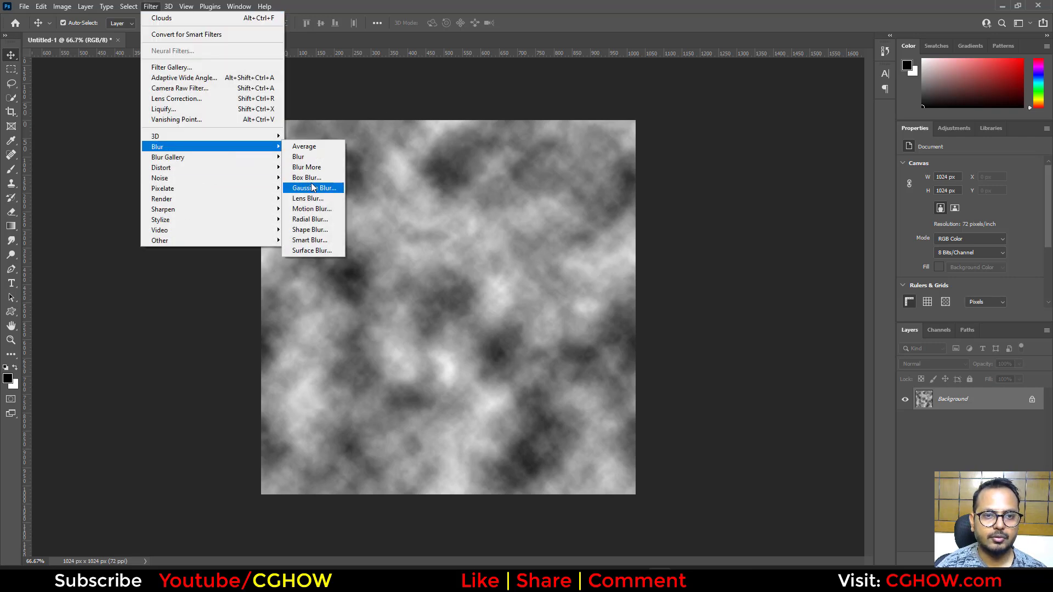
click(315, 186)
drag(472, 287, 491, 282)
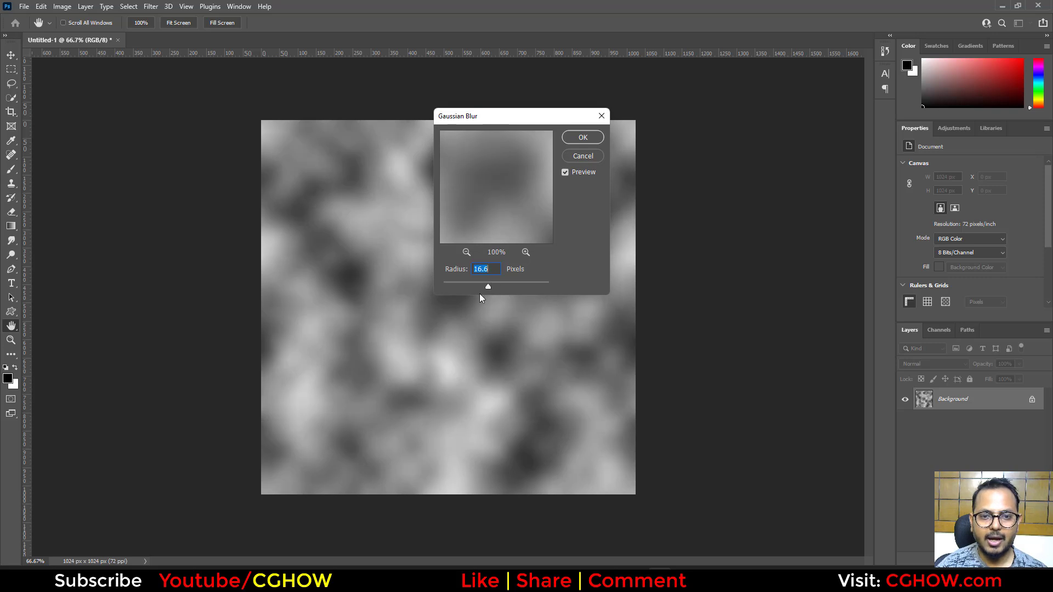
click(581, 137)
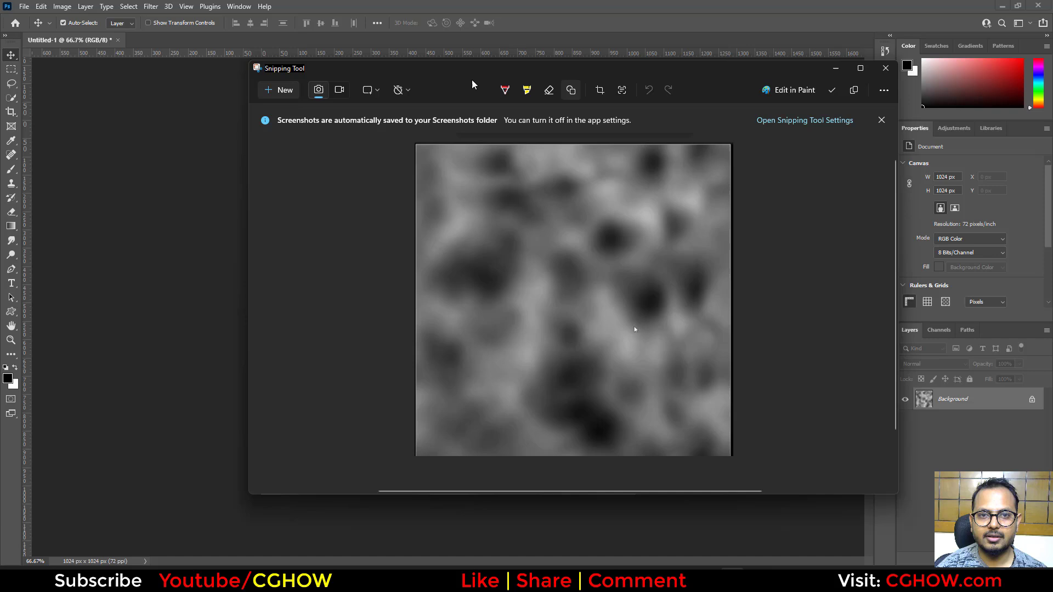
Compare the blurred clouds with the reference snip, close the snip, and examine the vein-like T_aura texture in the Stylized Water video
drag(473, 81, 294, 178)
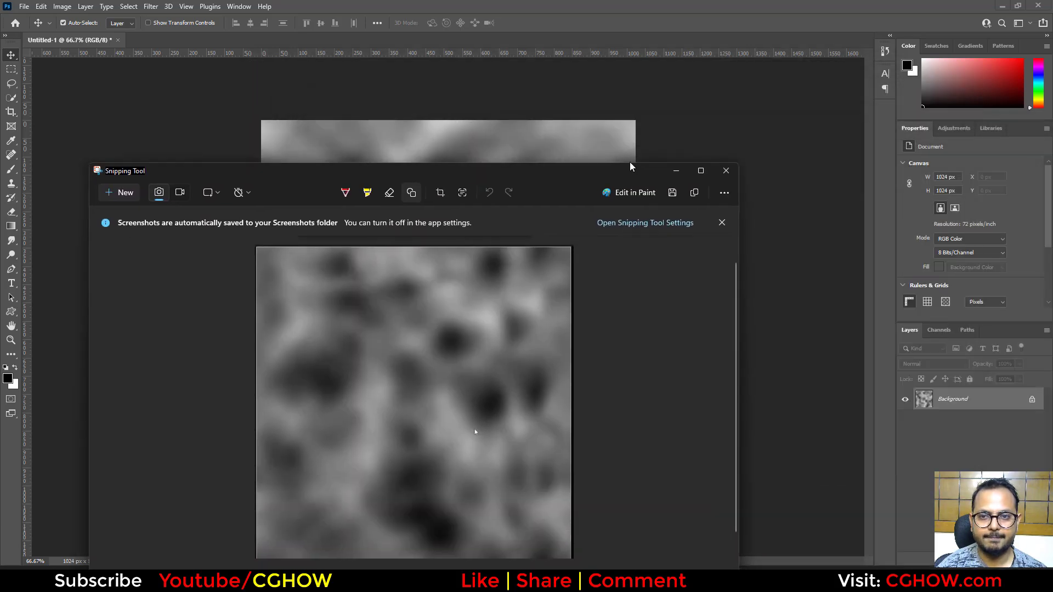
click(727, 172)
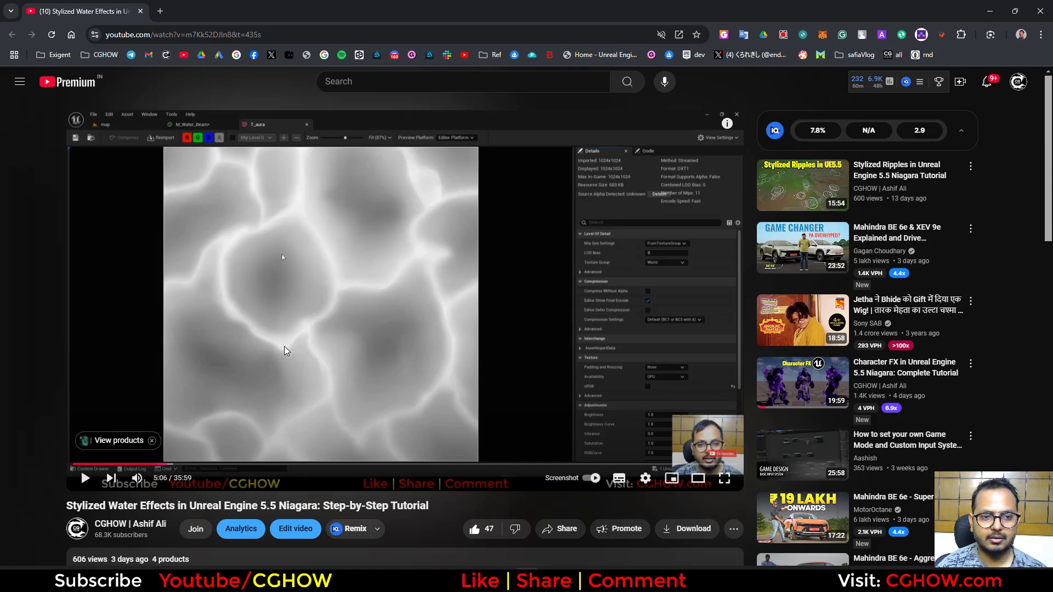
click(989, 11)
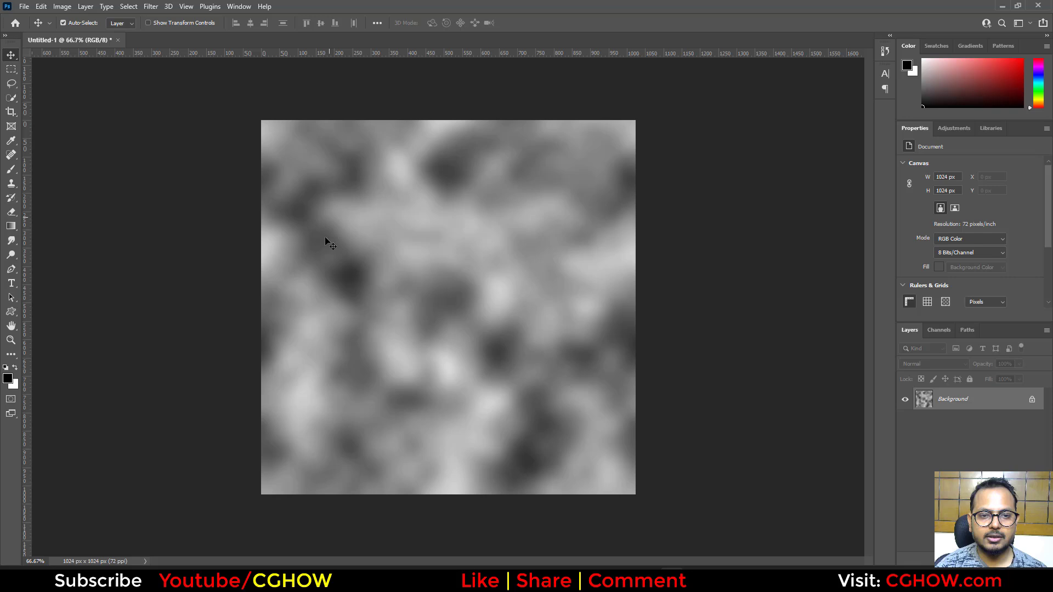
Swap the colours to make white the foreground, fill the background with black and add a new empty layer above it
click(16, 368)
key(ctrl+BackSpace)
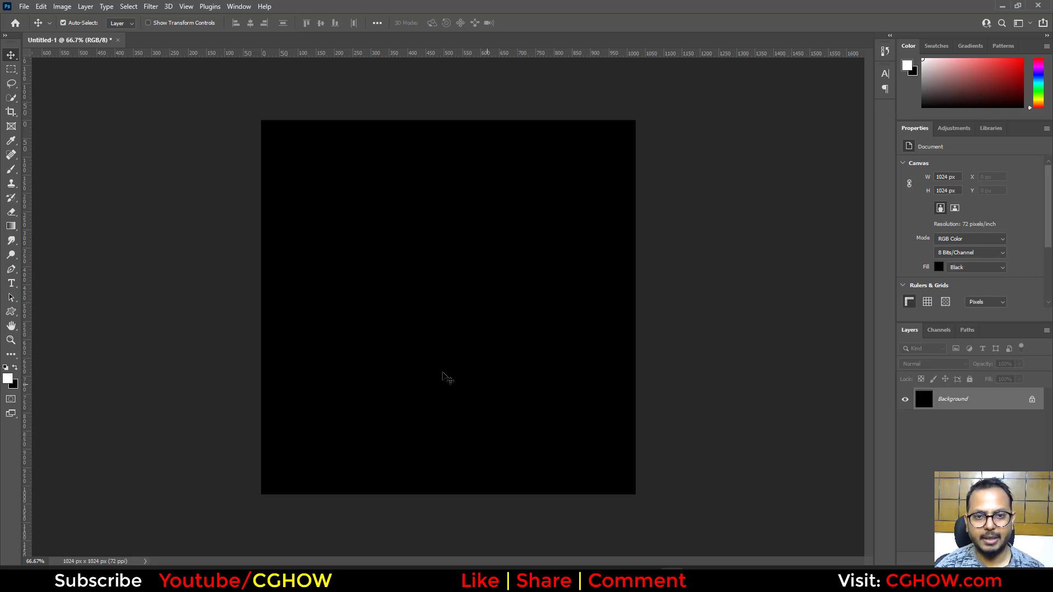
key(ctrl+shift+alt+n)
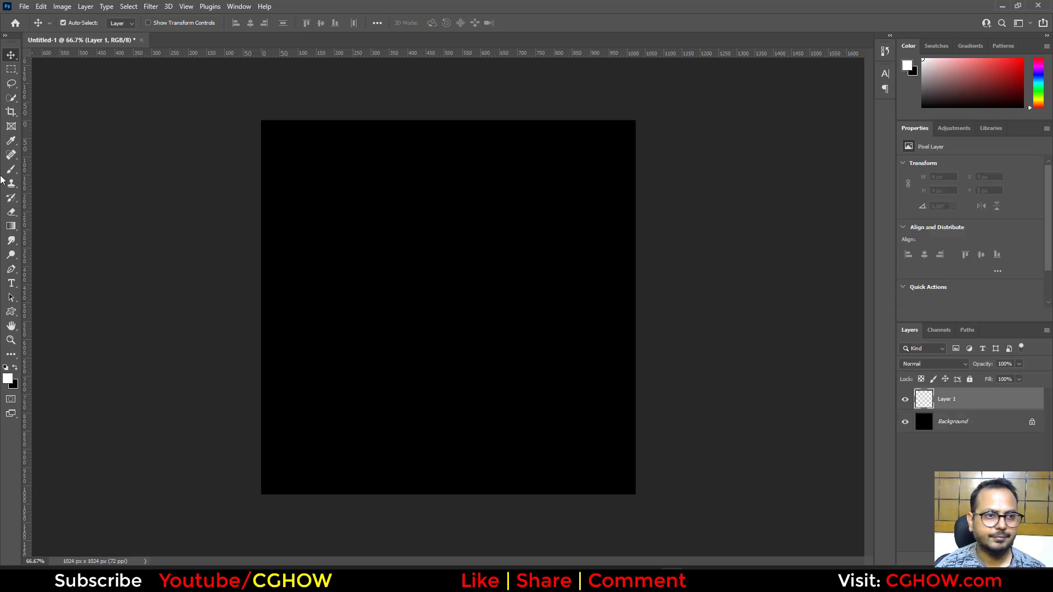
Set up the Brush tool with 14% opacity, 29% flow and 0% smoothing
click(14, 174)
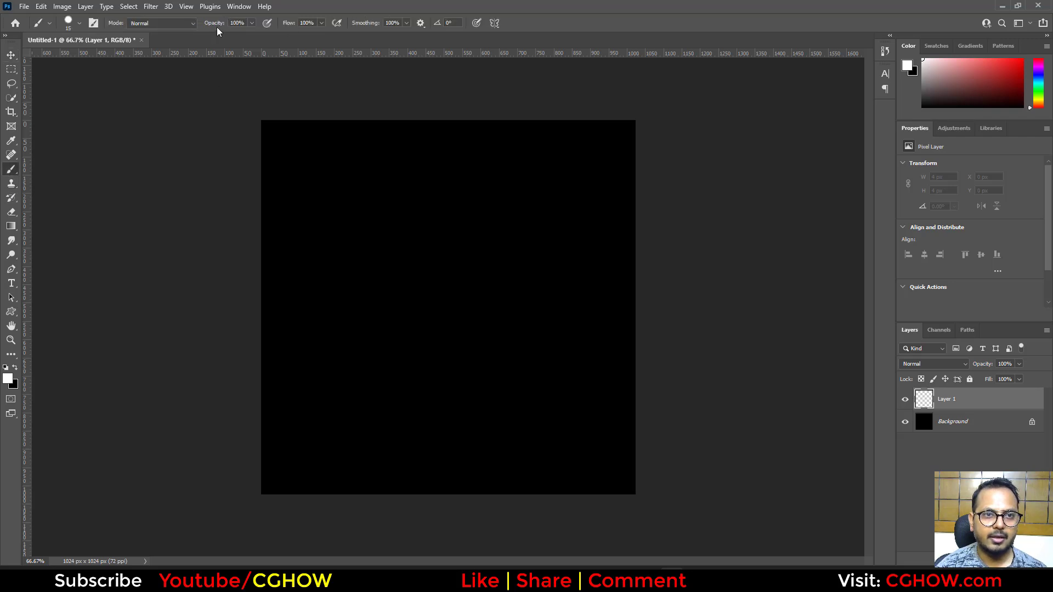
drag(214, 24, 175, 28)
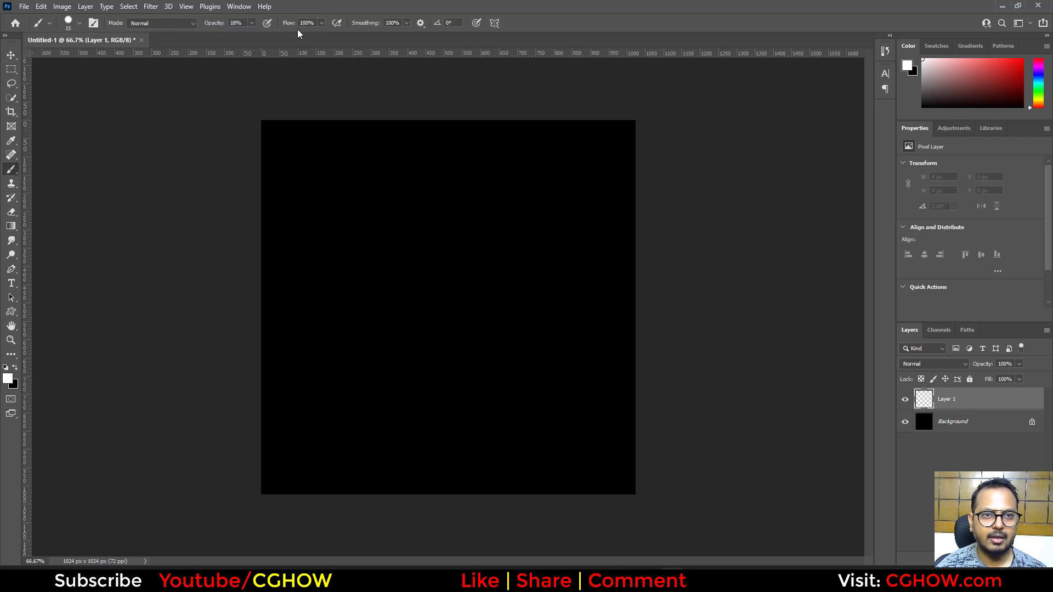
drag(287, 26, 253, 26)
text(29)
key(Return)
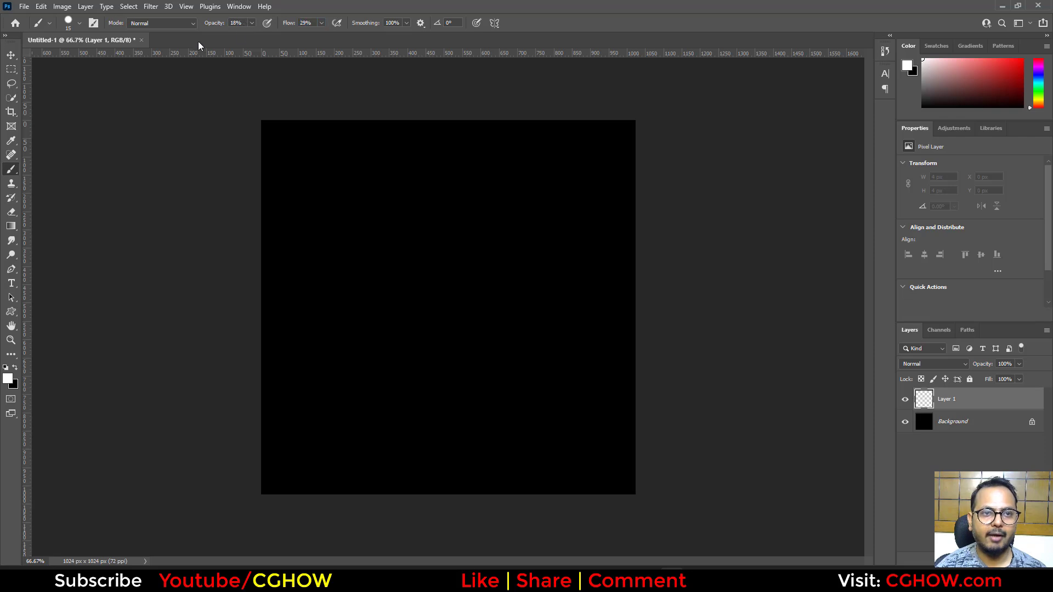
drag(217, 23, 211, 23)
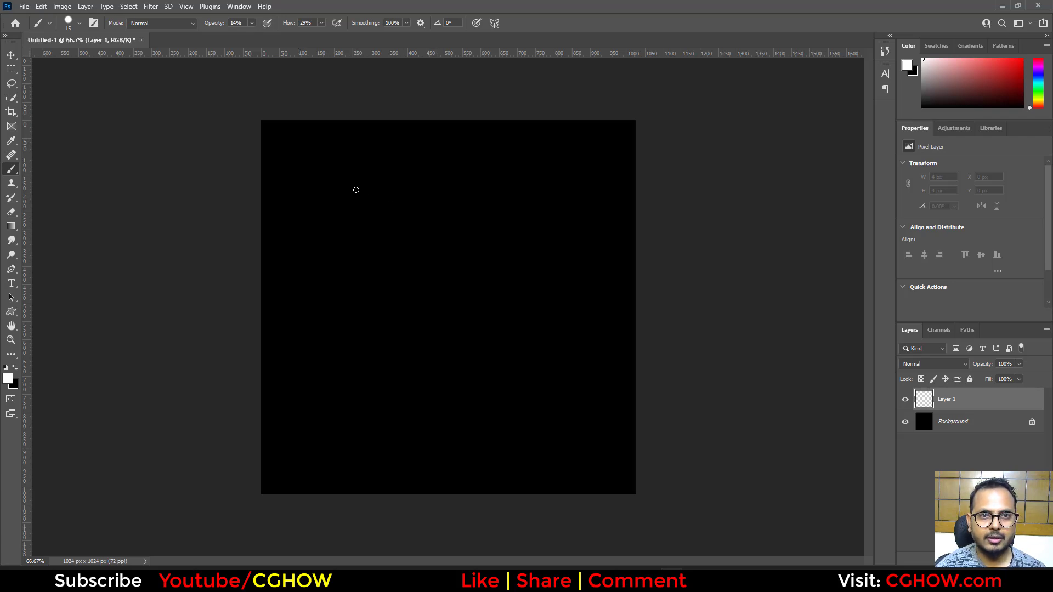
drag(374, 23, 15, 23)
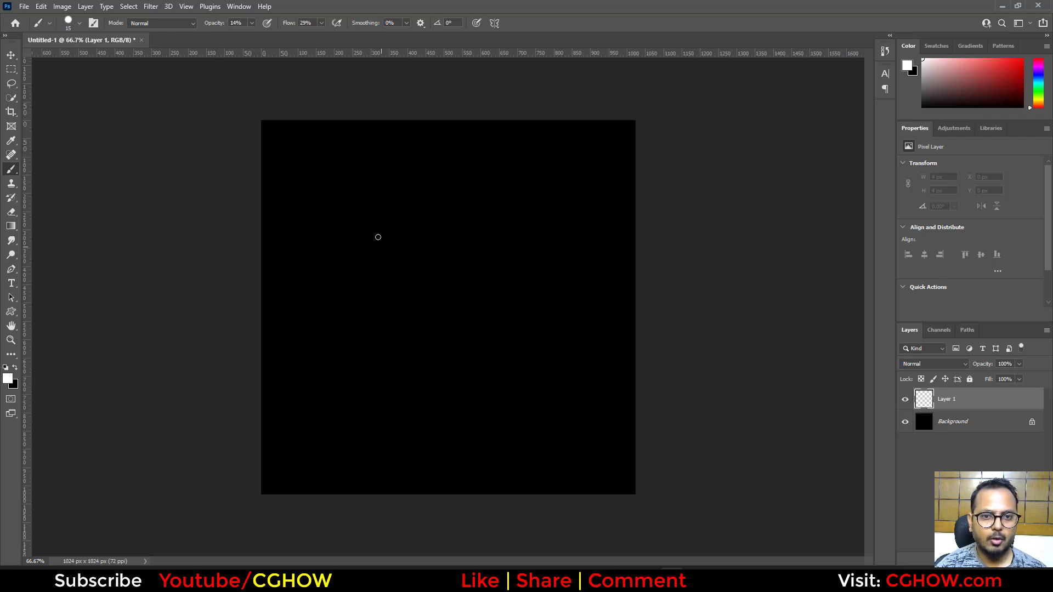
key(bracketleft)
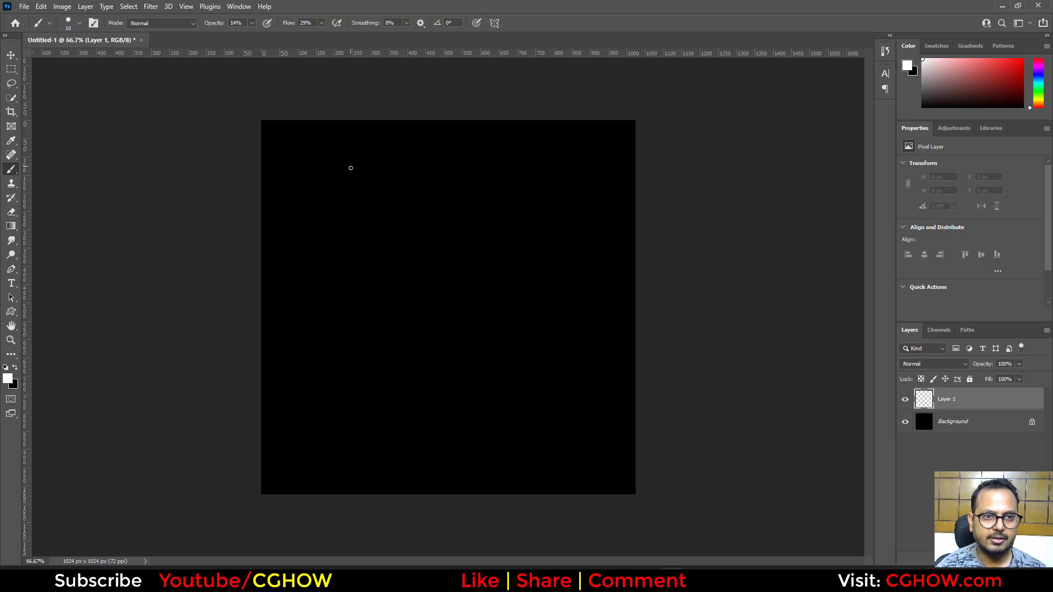
key(bracketright)
Paint thin, curved white vein lines on Layer 1, running off the canvas edges and joining the loose ends into cells
mouse_move(378, 119)
mouse_down()
mouse_move(373, 176)
mouse_move(325, 216)
mouse_move(317, 259)
mouse_move(338, 308)
mouse_move(409, 379)
mouse_move(486, 252)
mouse_move(482, 220)
mouse_move(384, 127)
mouse_up()
mouse_move(474, 285)
mouse_down()
mouse_move(466, 313)
mouse_move(494, 376)
mouse_move(545, 439)
mouse_move(547, 464)
mouse_move(595, 357)
mouse_move(640, 312)
mouse_up()
mouse_move(478, 209)
mouse_down()
mouse_move(475, 184)
mouse_move(497, 162)
mouse_move(590, 121)
mouse_up()
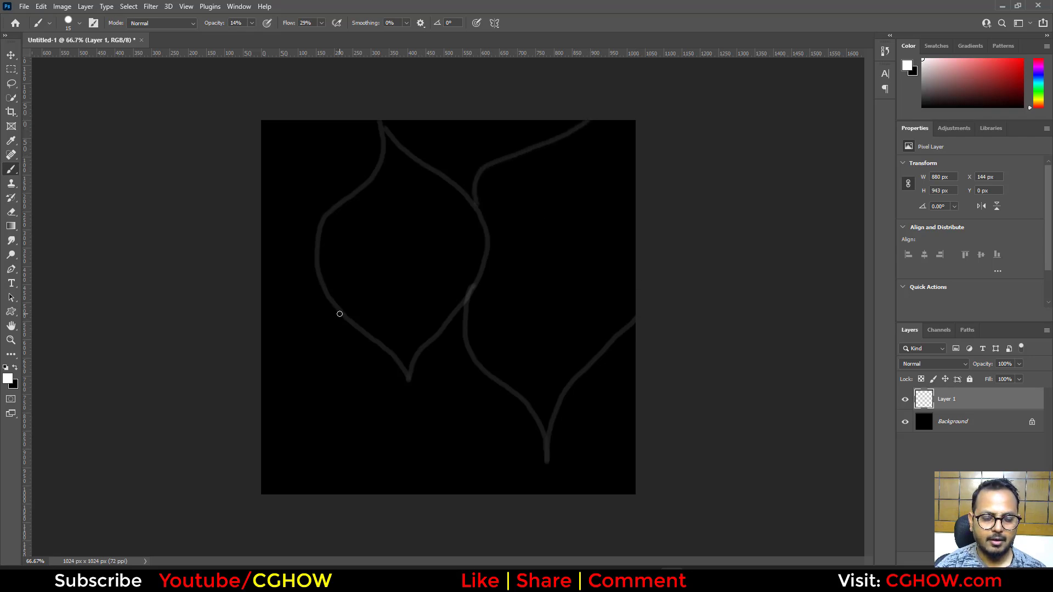
drag(339, 315, 260, 418)
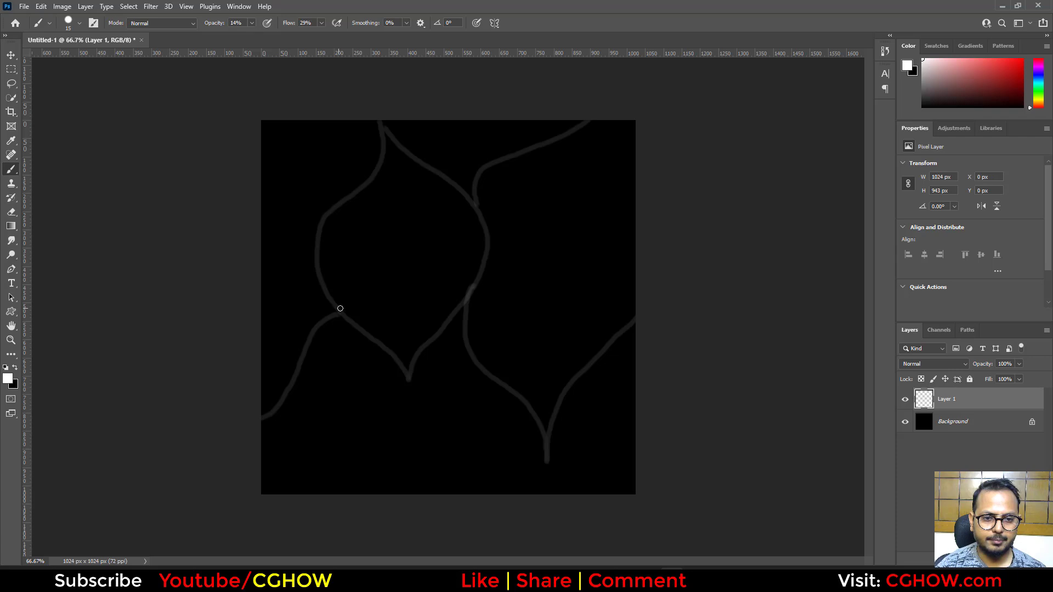
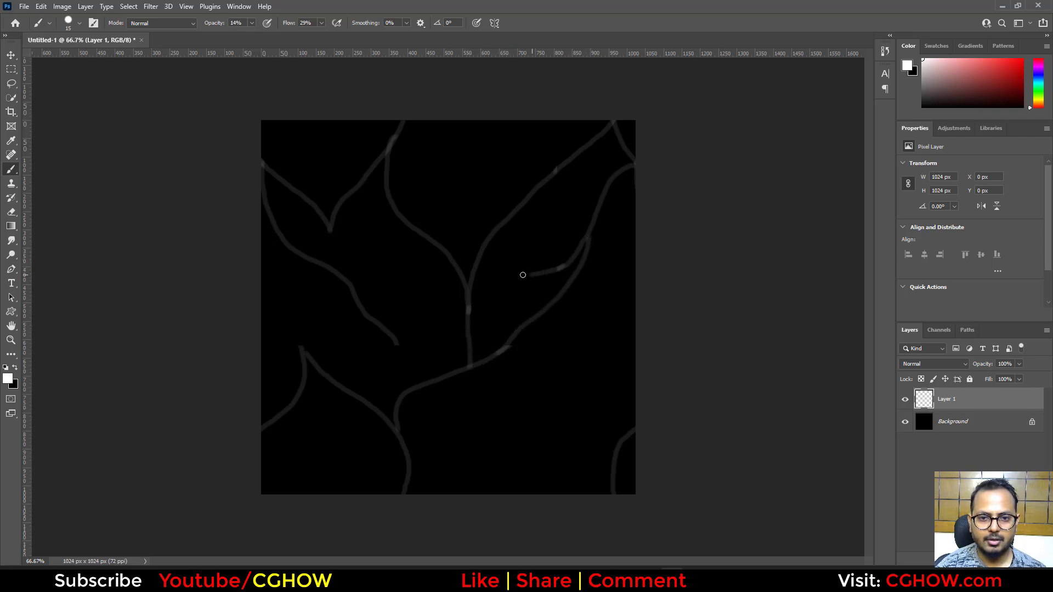
drag(523, 275, 466, 291)
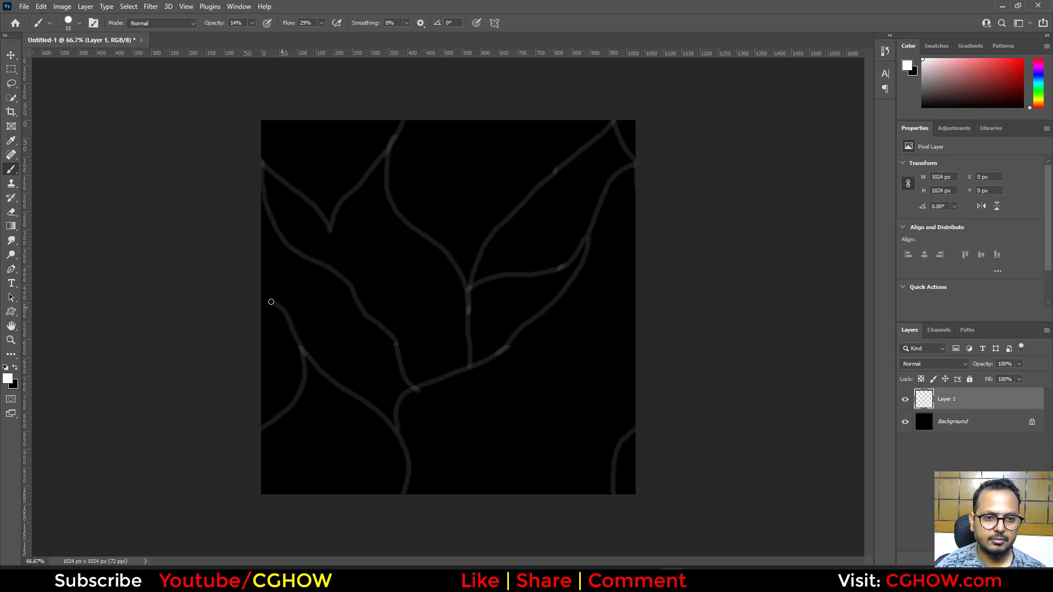
mouse_move(499, 349)
mouse_down()
mouse_move(520, 361)
mouse_move(566, 461)
mouse_move(612, 470)
mouse_up()
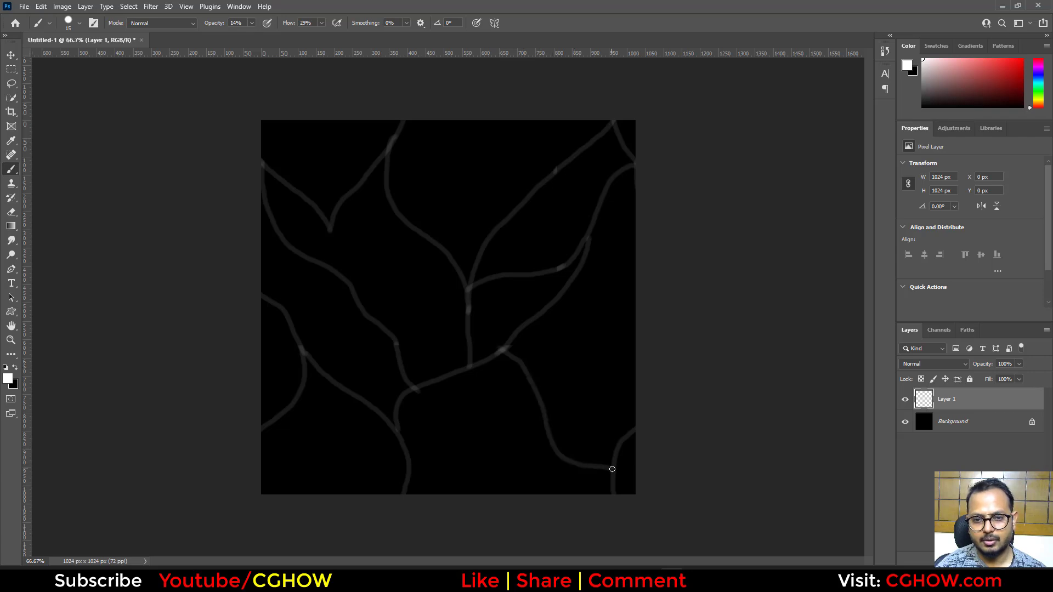
Reapply the last Offset filter three times to wrap the vein pattern around the canvas and inspect its seams
click(153, 7)
click(156, 15)
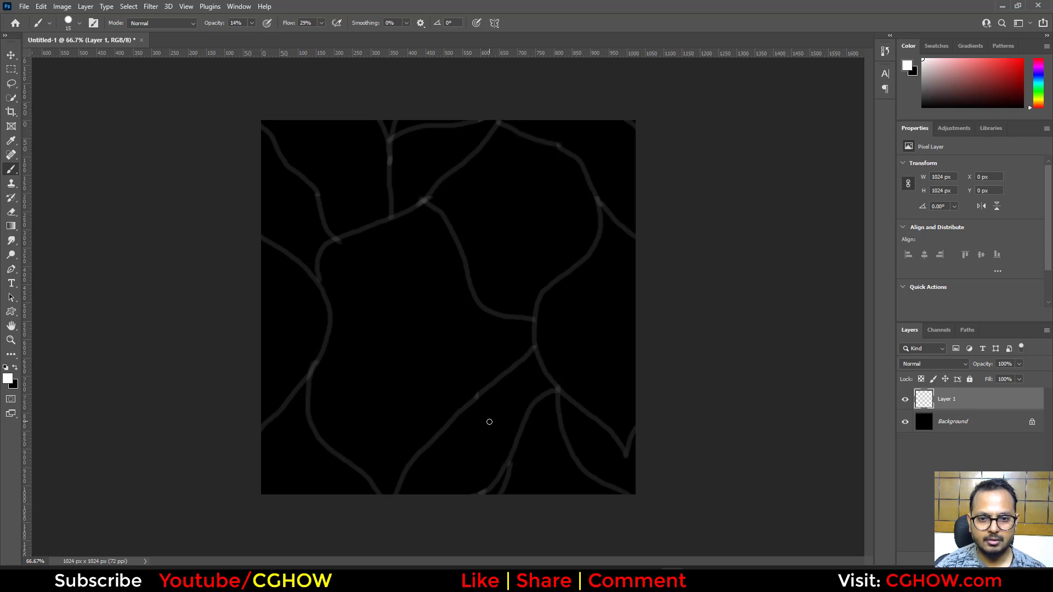
click(154, 7)
click(159, 17)
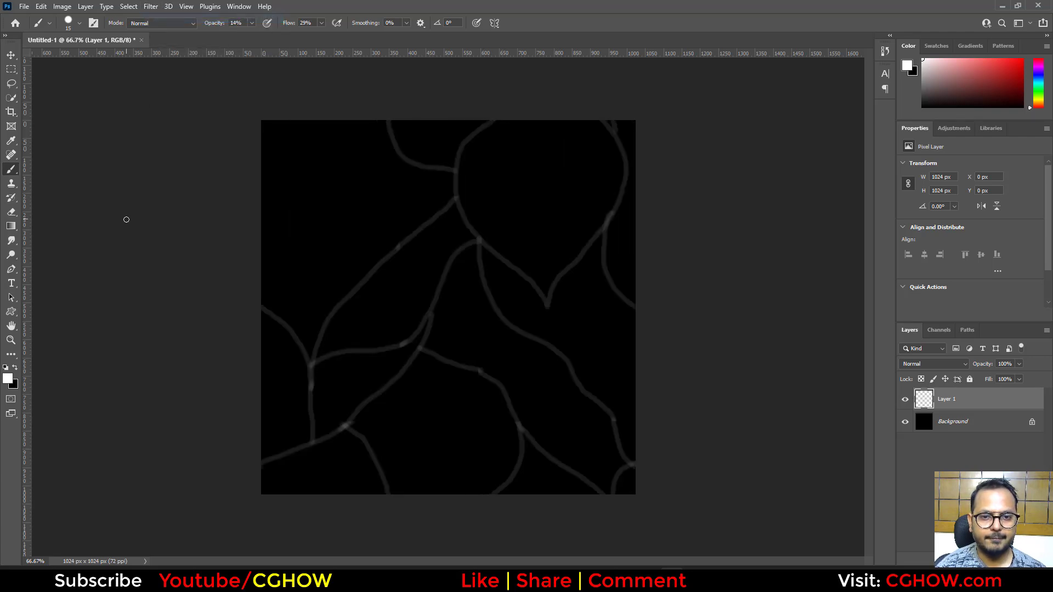
click(151, 7)
click(159, 17)
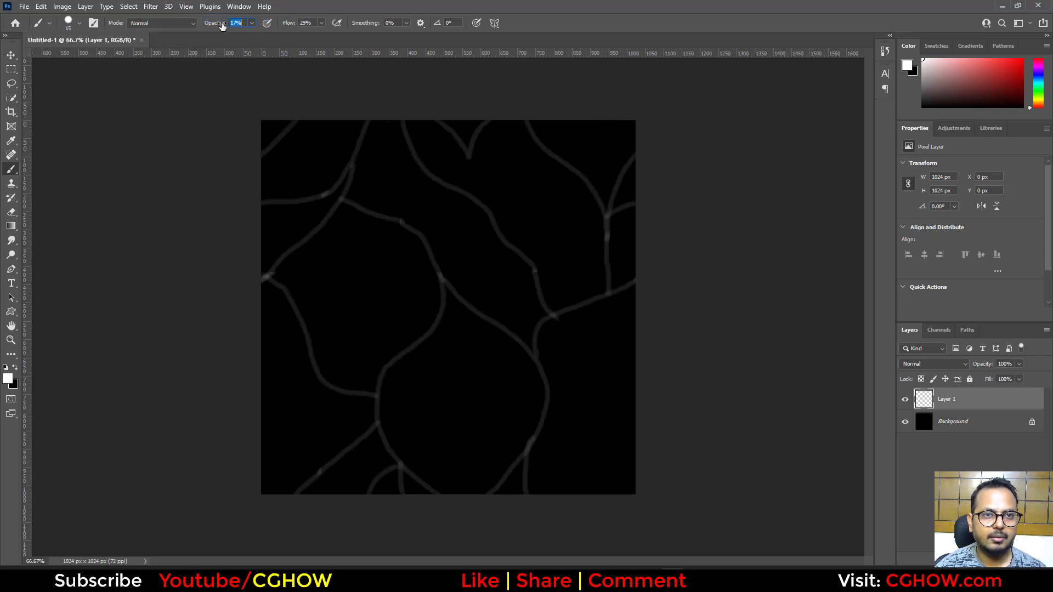
Set the brush to 21% opacity and 36% flow, brighten the upper-left vein on Layer 1 and show the brush settings
drag(290, 24, 293, 25)
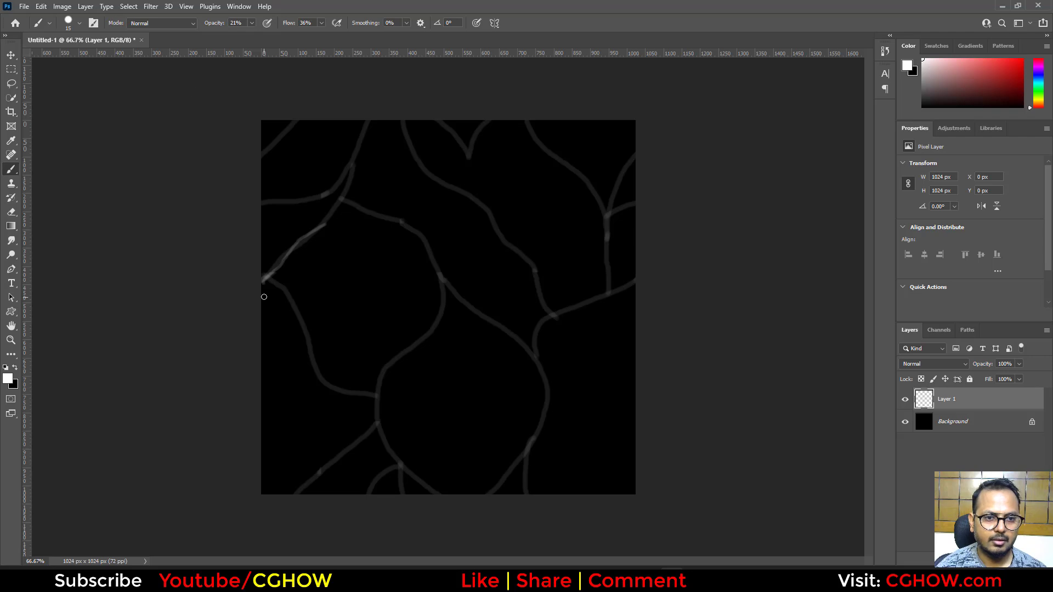
mouse_move(318, 233)
mouse_down()
mouse_move(335, 220)
mouse_move(364, 136)
mouse_up()
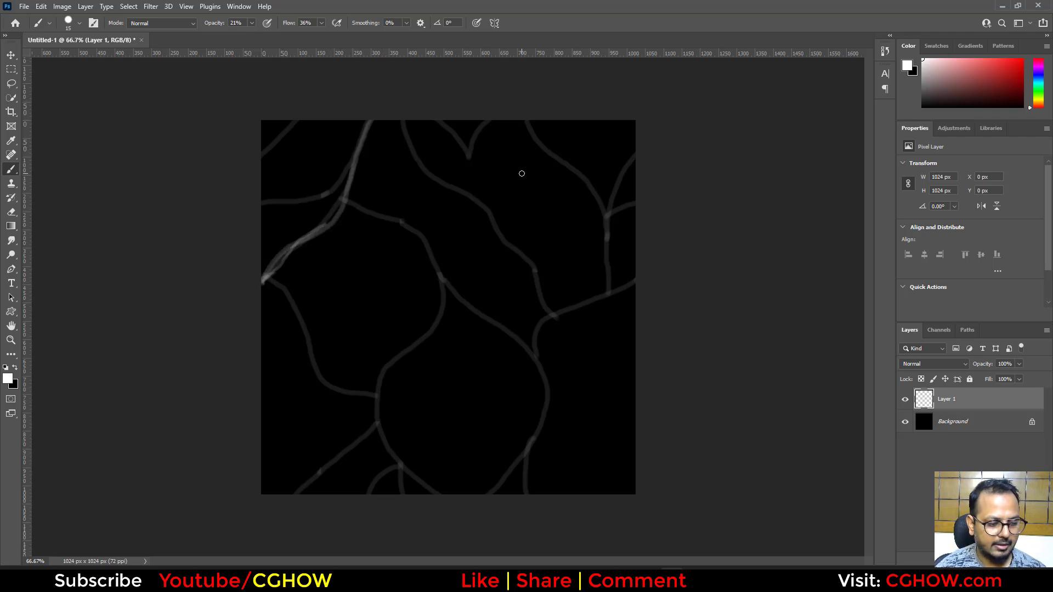
key(F5)
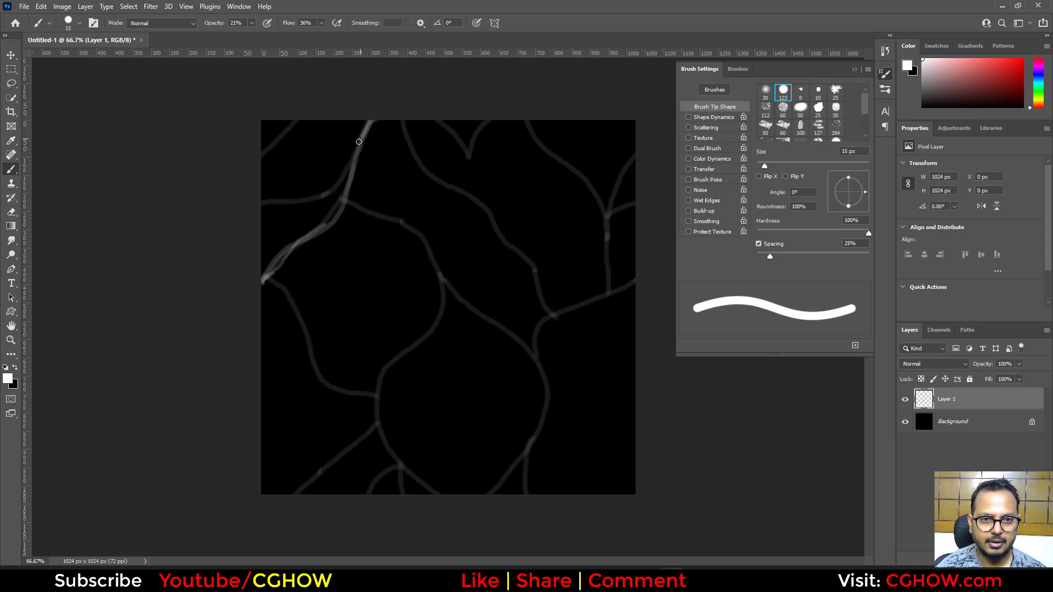
Retrace all the veins on Layer 1 with the 15 px white brush to thicken and brighten the whole cell network
mouse_move(359, 141)
mouse_down()
mouse_move(341, 210)
mouse_move(264, 285)
mouse_up()
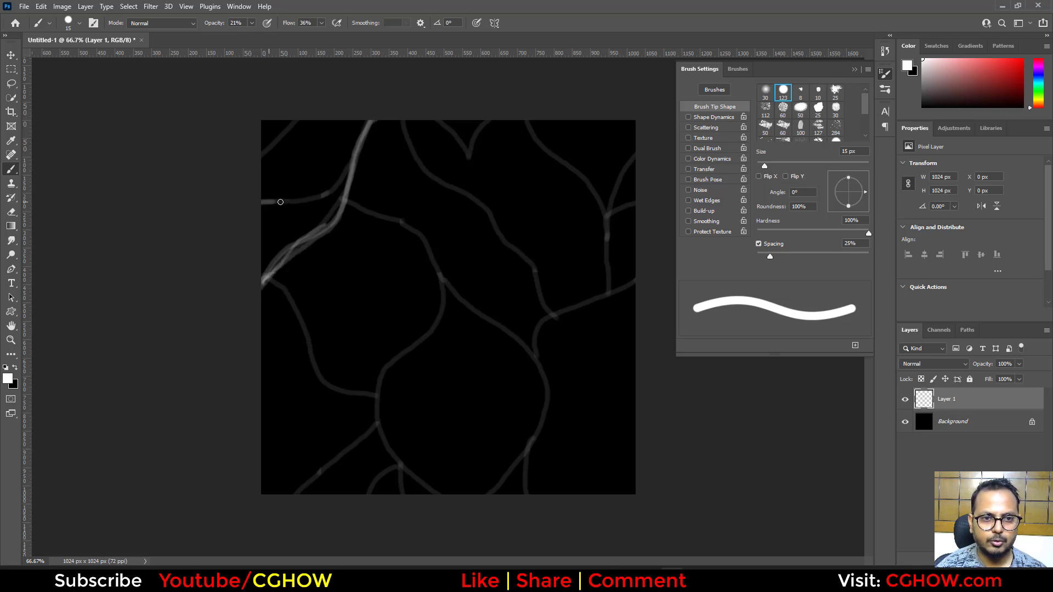
mouse_move(280, 202)
mouse_down()
mouse_move(309, 200)
mouse_move(368, 124)
mouse_up()
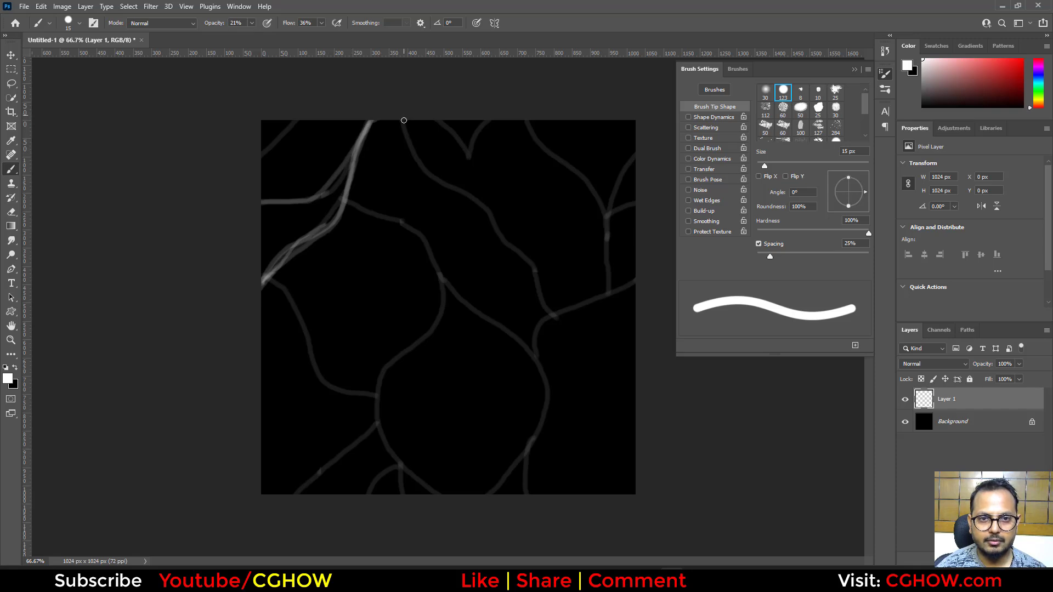
mouse_move(418, 169)
mouse_down()
mouse_move(500, 221)
mouse_move(511, 253)
mouse_move(535, 272)
mouse_up()
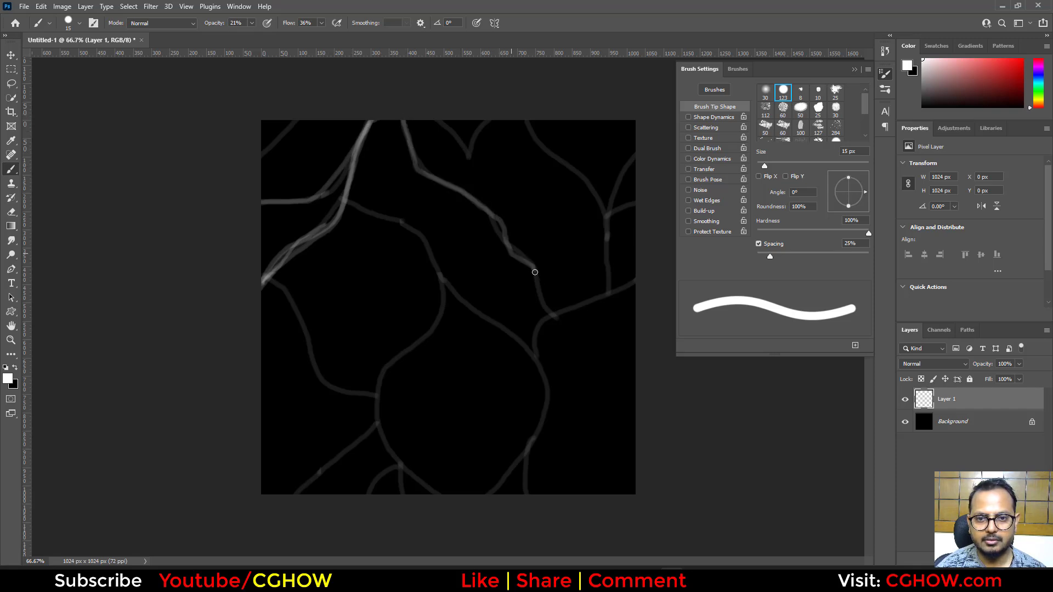
mouse_move(637, 289)
mouse_down()
mouse_move(542, 326)
mouse_move(537, 361)
mouse_move(457, 306)
mouse_move(418, 238)
mouse_move(351, 204)
mouse_up()
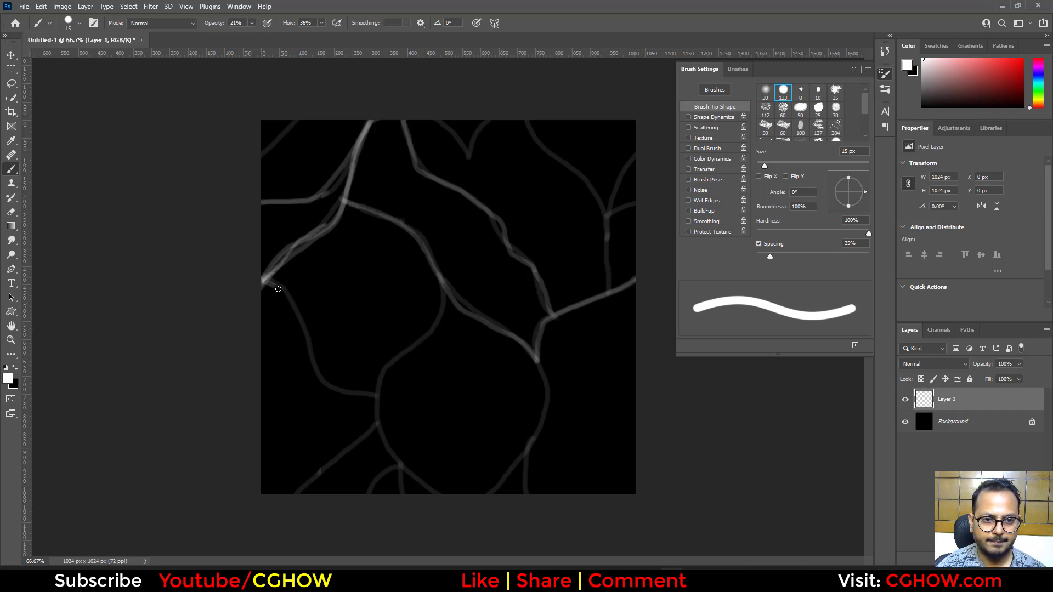
mouse_move(278, 289)
mouse_down()
mouse_move(314, 374)
mouse_move(376, 397)
mouse_move(376, 379)
mouse_move(424, 341)
mouse_move(450, 290)
mouse_up()
mouse_move(382, 391)
mouse_down()
mouse_move(379, 439)
mouse_move(431, 486)
mouse_up()
drag(366, 432, 294, 500)
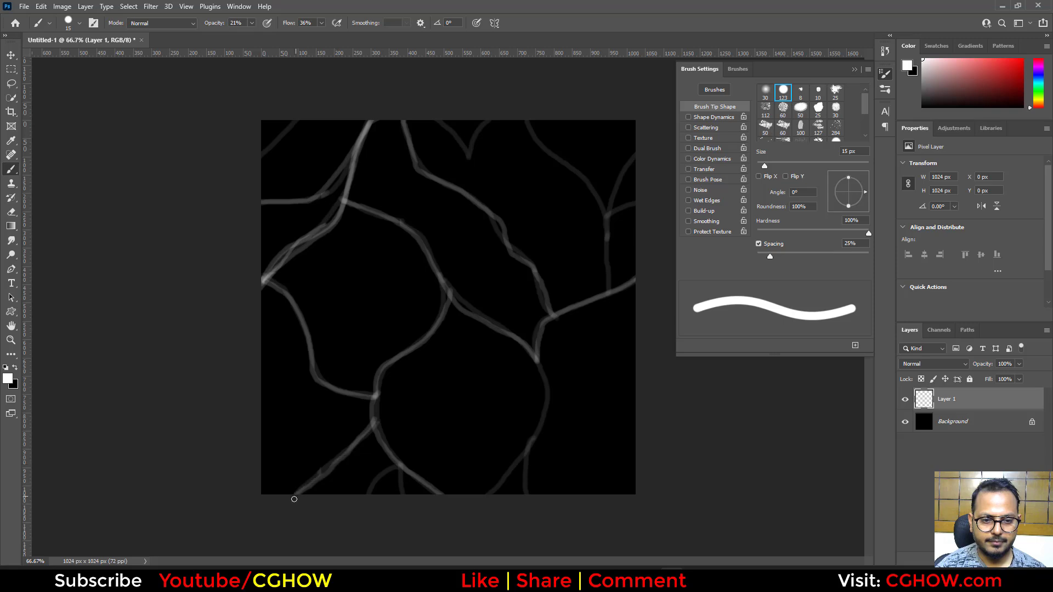
drag(406, 460, 364, 500)
drag(405, 466, 400, 496)
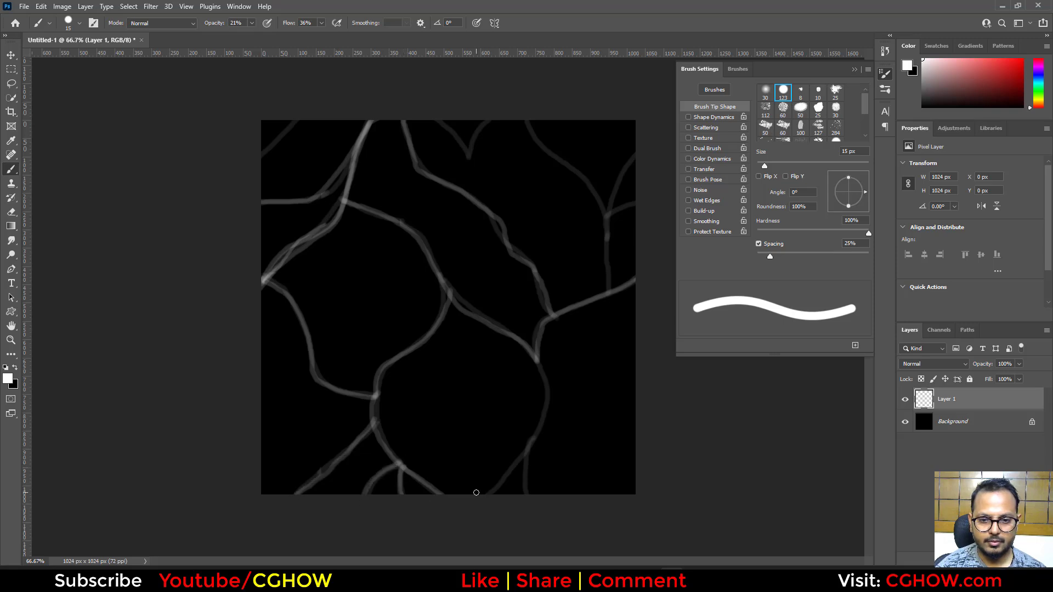
mouse_move(487, 491)
mouse_down()
mouse_move(528, 448)
mouse_move(544, 413)
mouse_move(541, 375)
mouse_up()
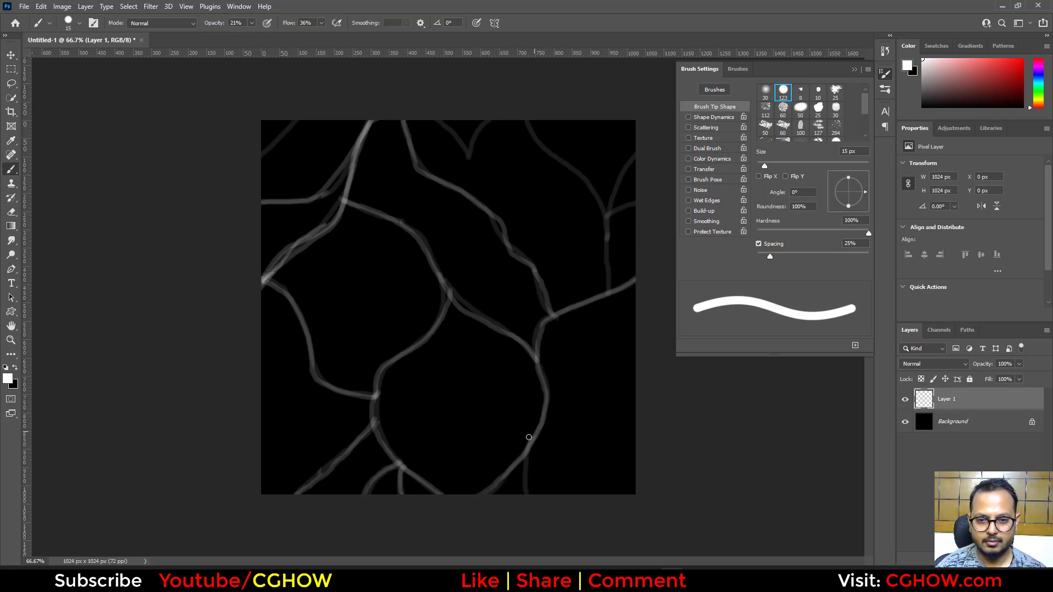
drag(526, 473, 527, 496)
drag(539, 360, 541, 363)
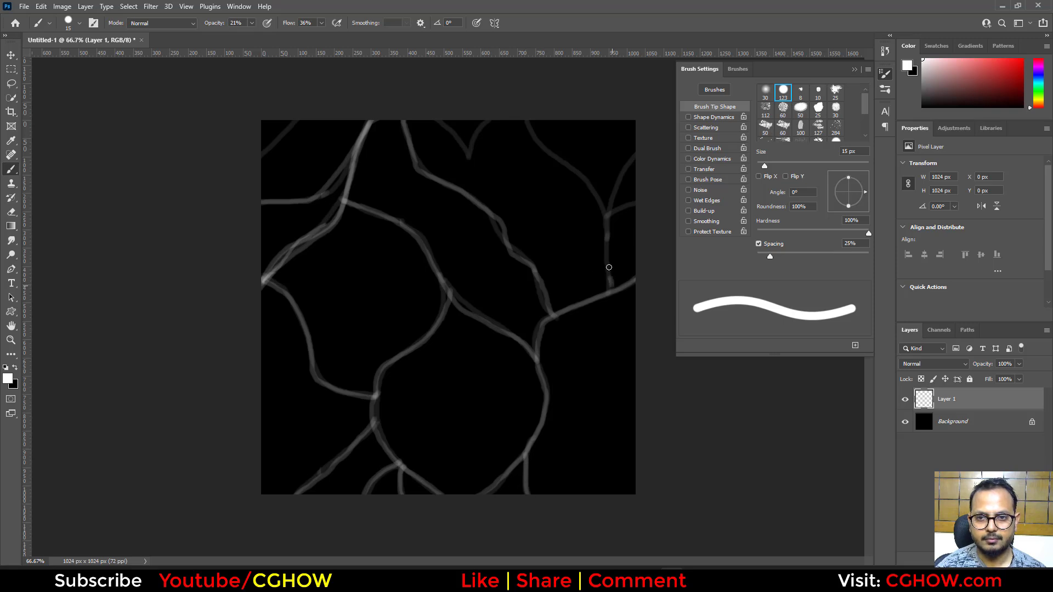
mouse_move(609, 267)
mouse_down()
mouse_move(608, 197)
mouse_move(633, 153)
mouse_up()
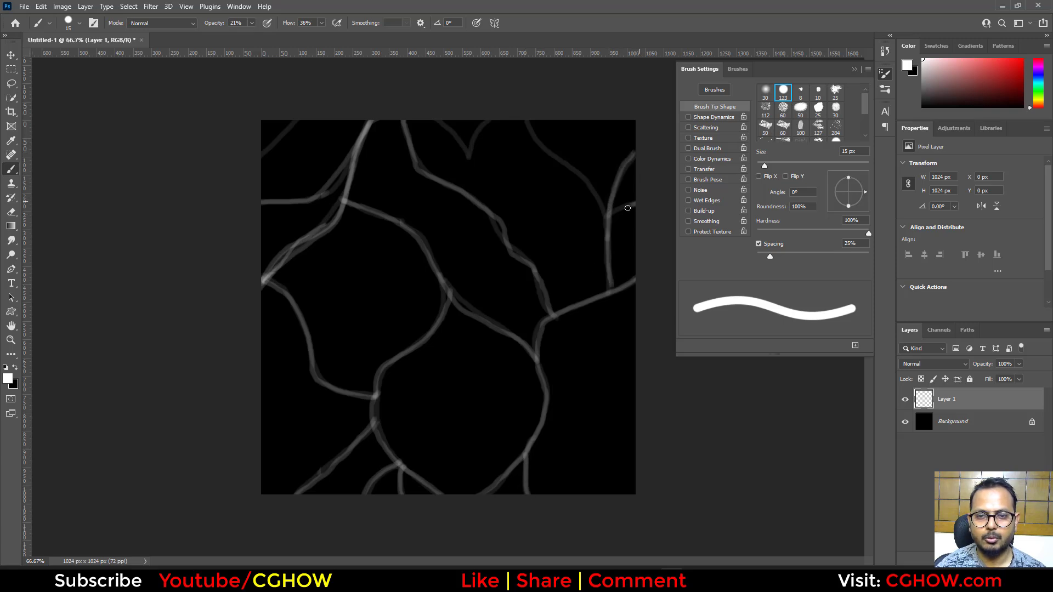
drag(607, 220, 594, 192)
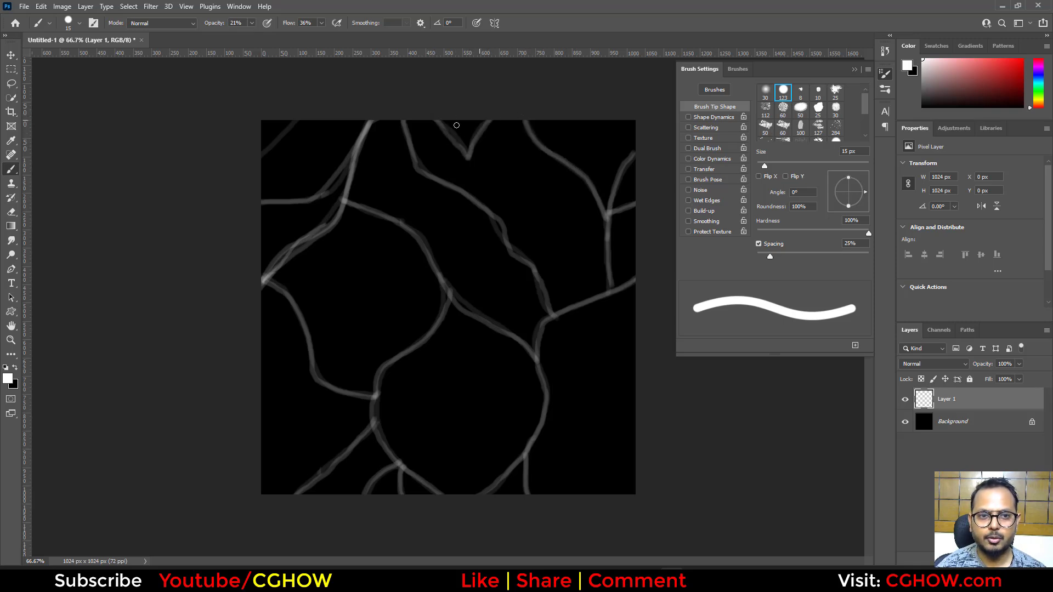
mouse_move(353, 147)
mouse_down()
mouse_move(312, 195)
mouse_move(256, 205)
mouse_up()
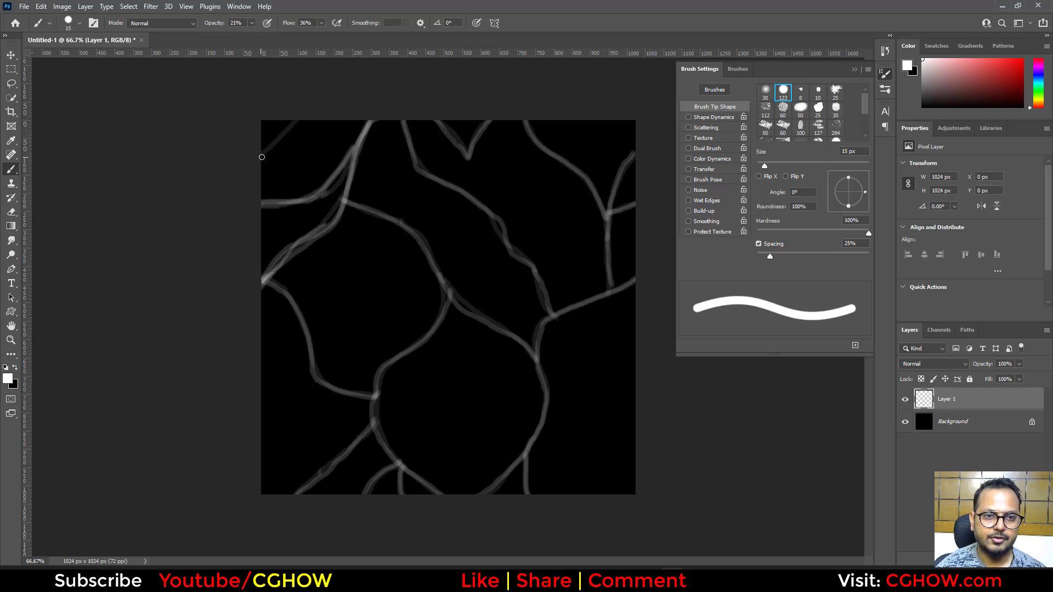
drag(262, 157, 300, 118)
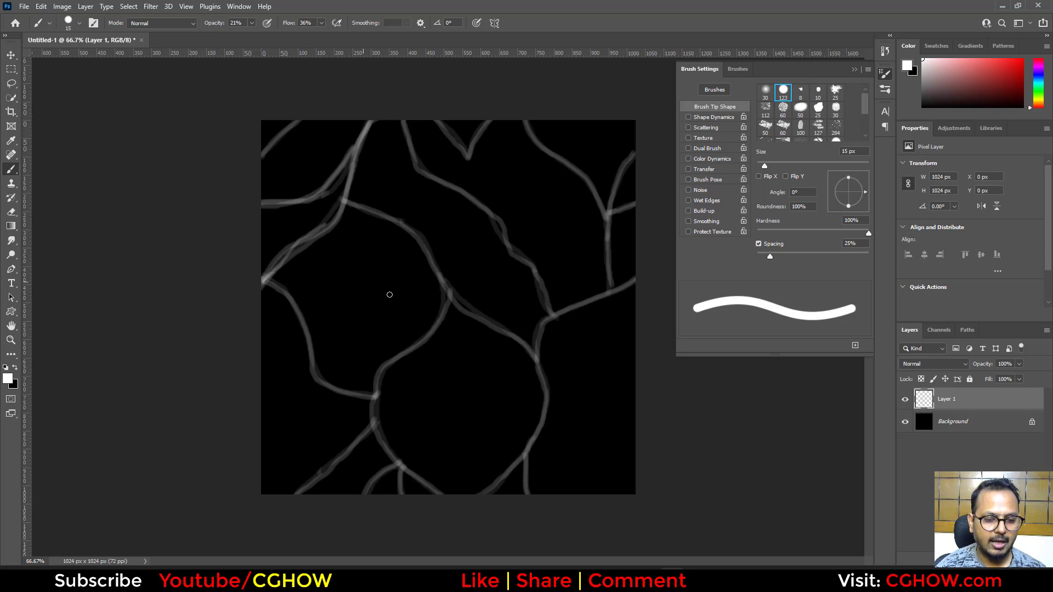
Set the brush size to 125 px and its opacity to 18%
key(bracketright)
key(bracketright)
key(bracketright)
key(bracketright)
key(bracketright)
key(bracketright)
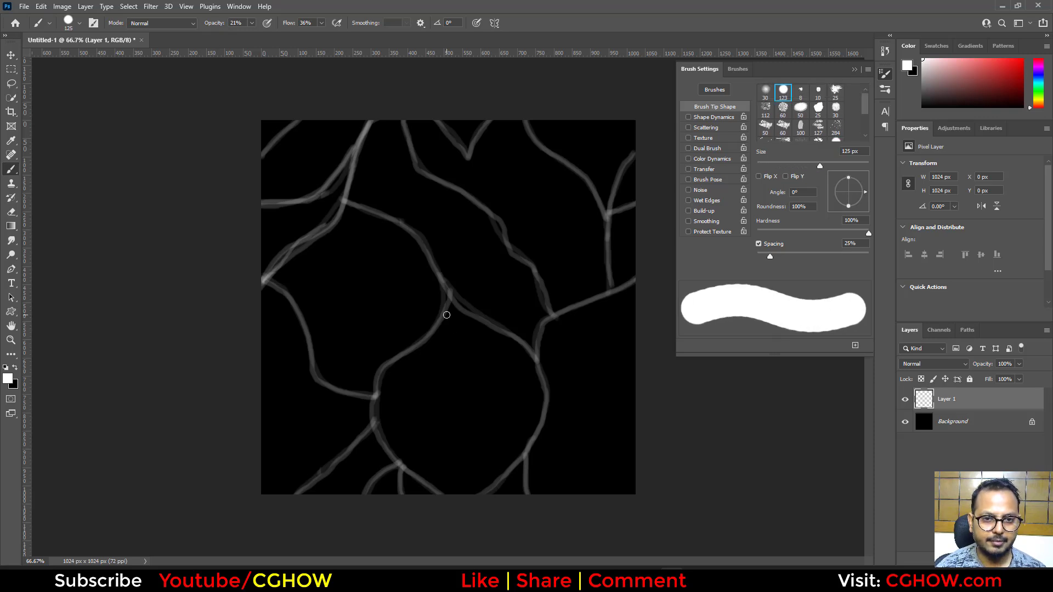
key(bracketright)
key(bracketright)
right_click(392, 219)
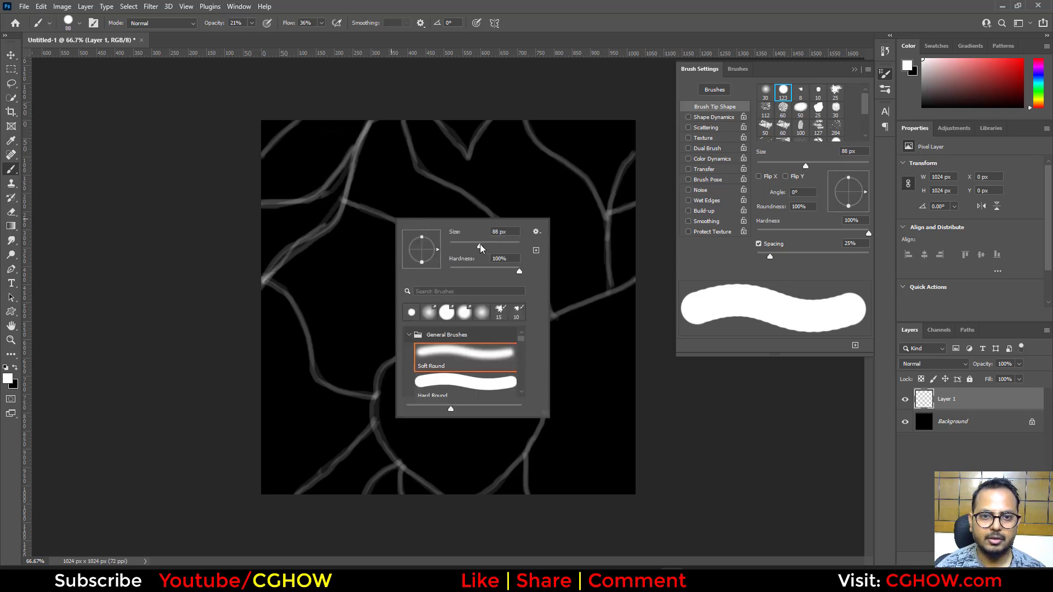
key(Return)
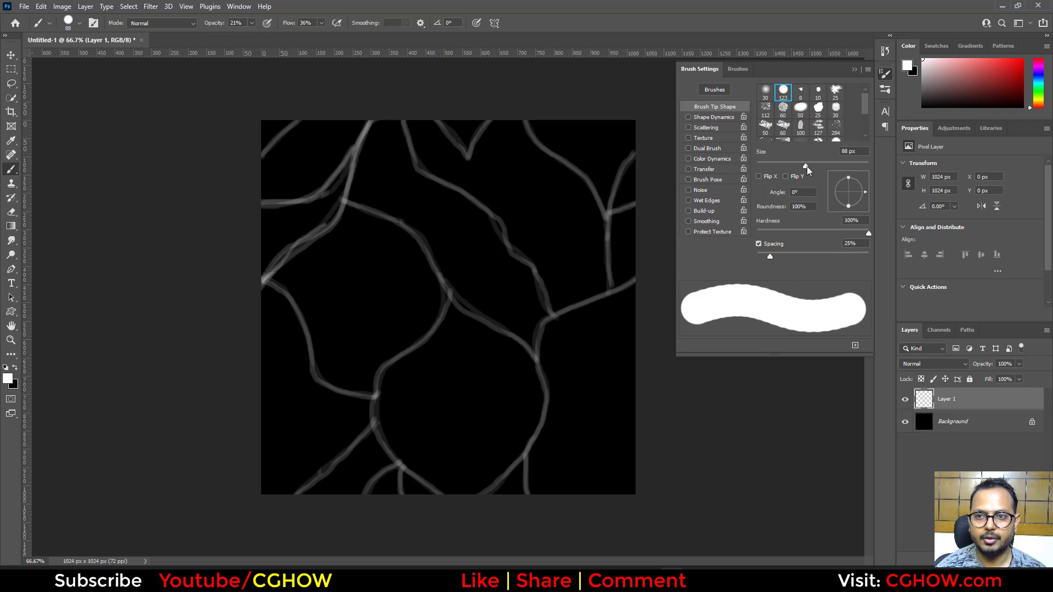
key(bracketright)
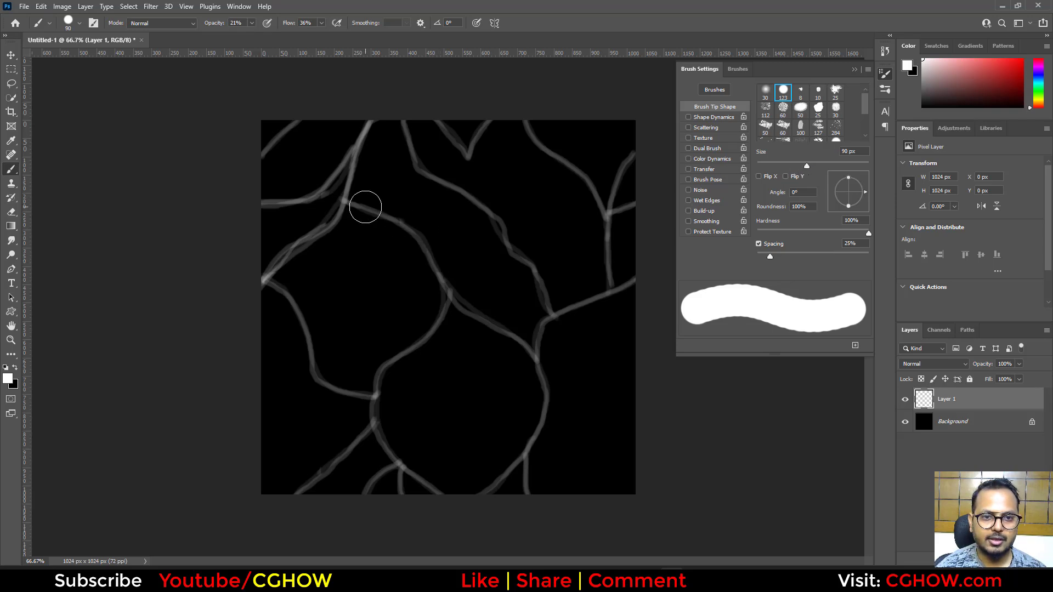
key(bracketright)
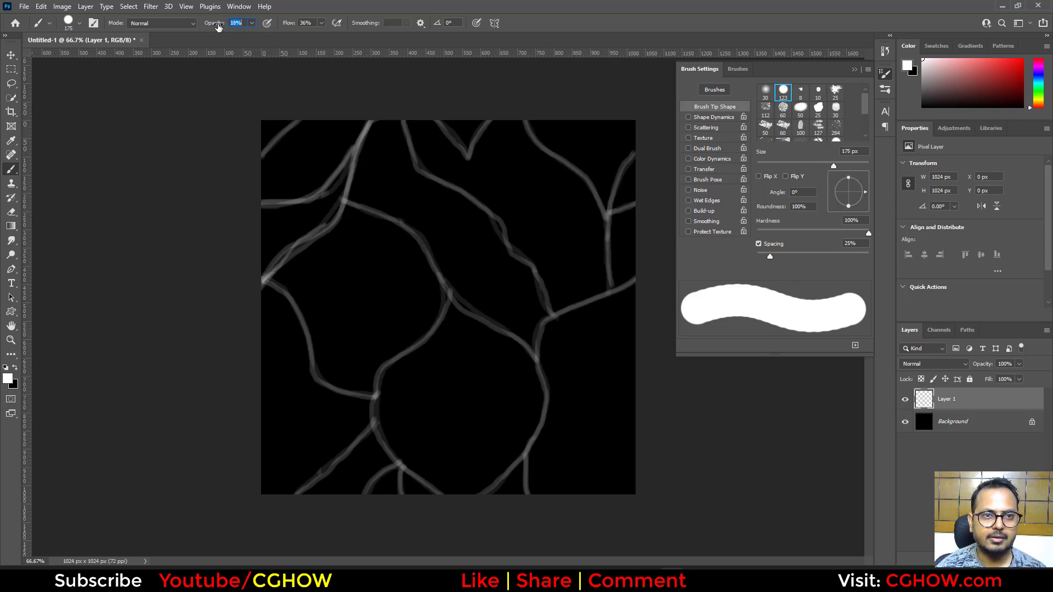
key(Return)
key(bracketleft)
key(bracketleft)
Set the brush spacing to 1%, painting a wide test stroke along the upper vein before and after, and undo both strokes
mouse_move(348, 200)
mouse_down()
mouse_move(435, 256)
mouse_move(454, 290)
mouse_up()
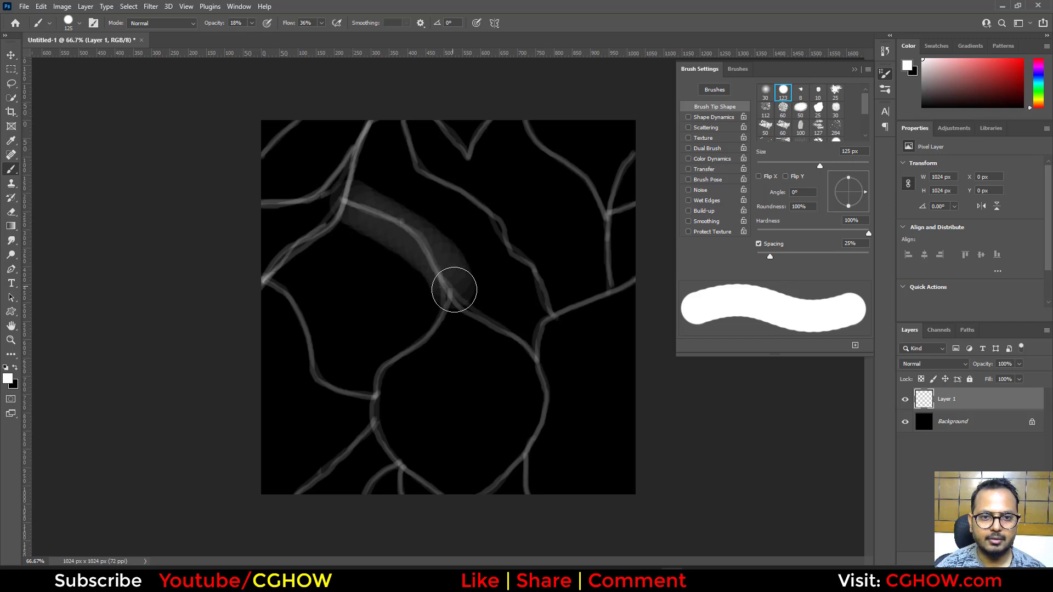
key(ctrl+z)
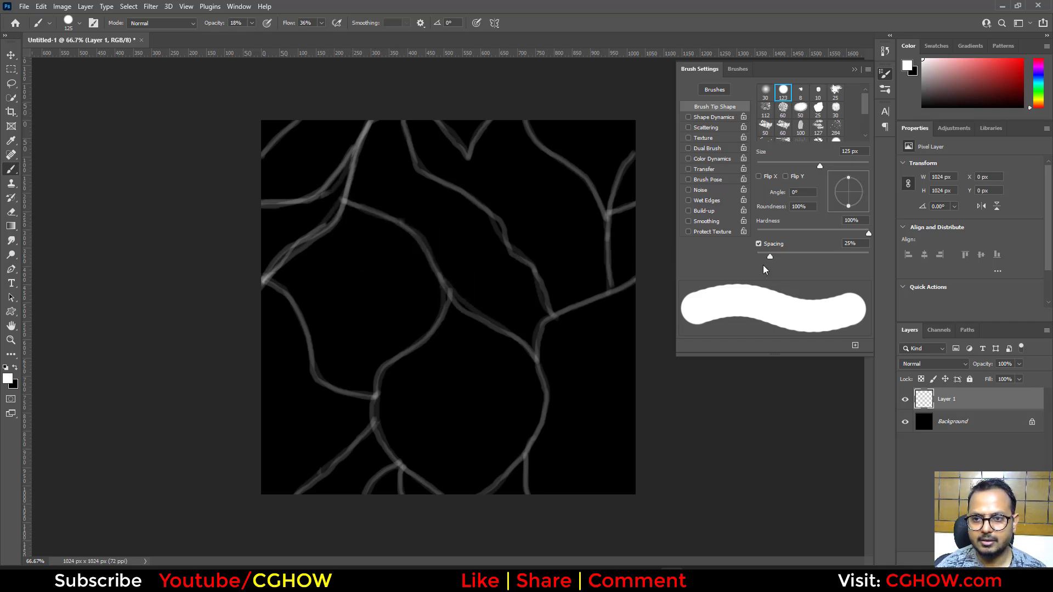
mouse_move(771, 253)
mouse_down()
mouse_move(812, 253)
mouse_move(689, 255)
mouse_up()
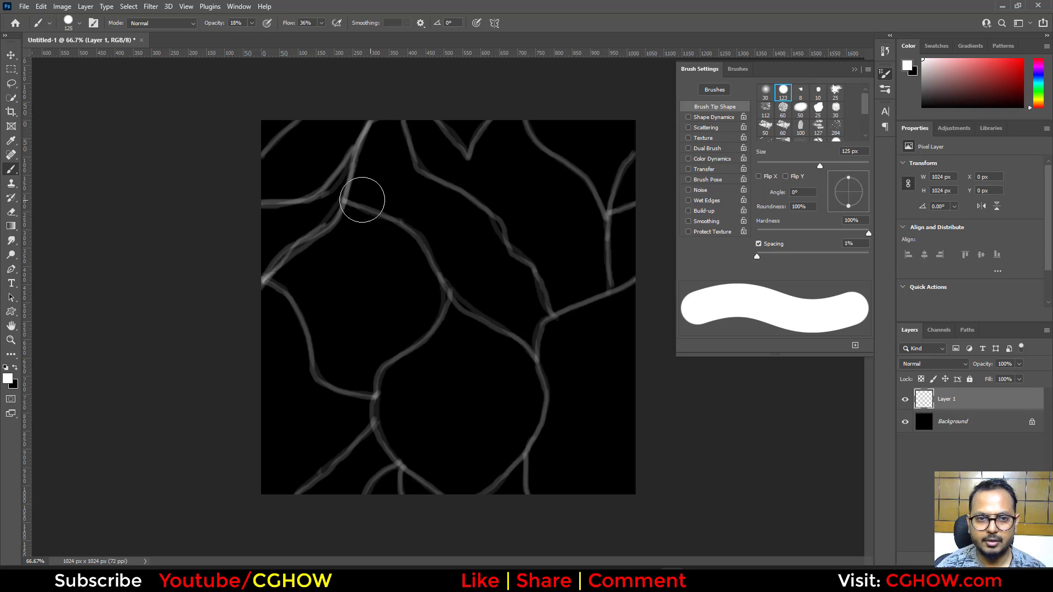
mouse_move(336, 211)
mouse_down()
mouse_move(424, 239)
mouse_move(456, 301)
mouse_up()
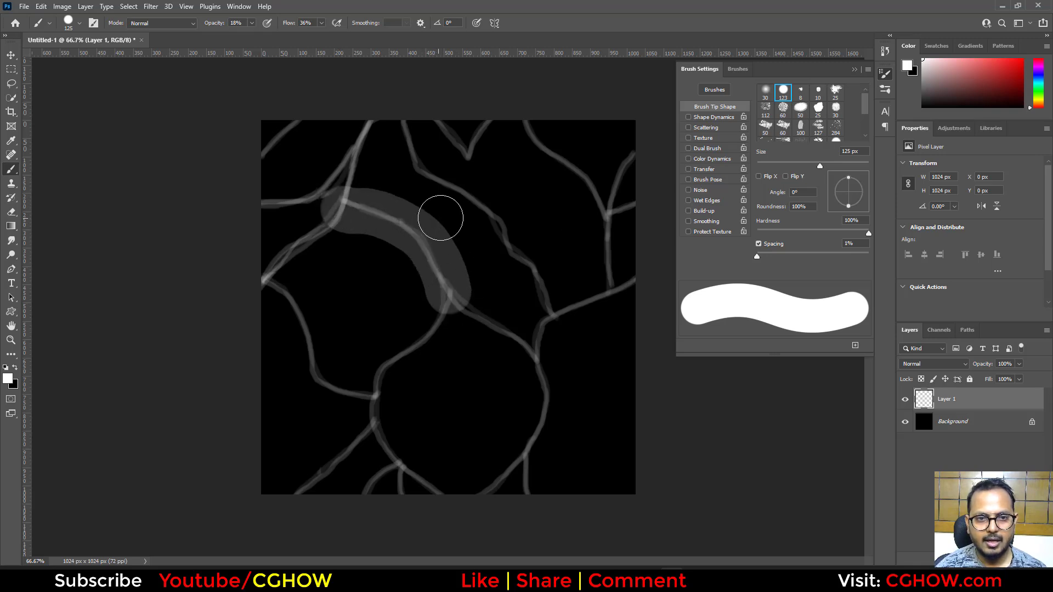
key(ctrl+z)
Reduce the brush hardness to 0% and enlarge the floating document window around the canvas
right_click(439, 189)
drag(566, 242, 498, 237)
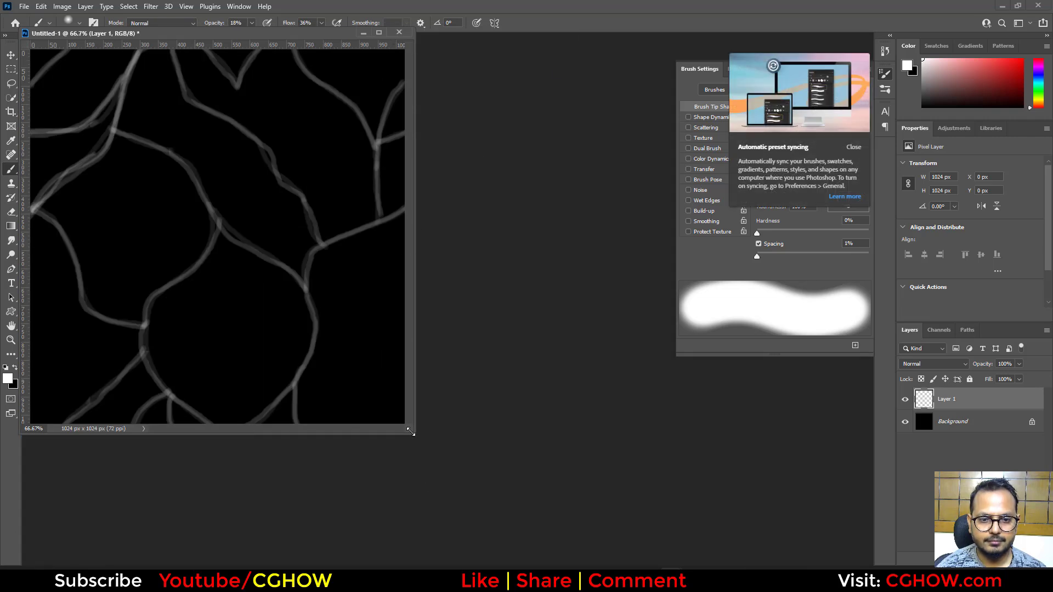
drag(410, 432, 740, 565)
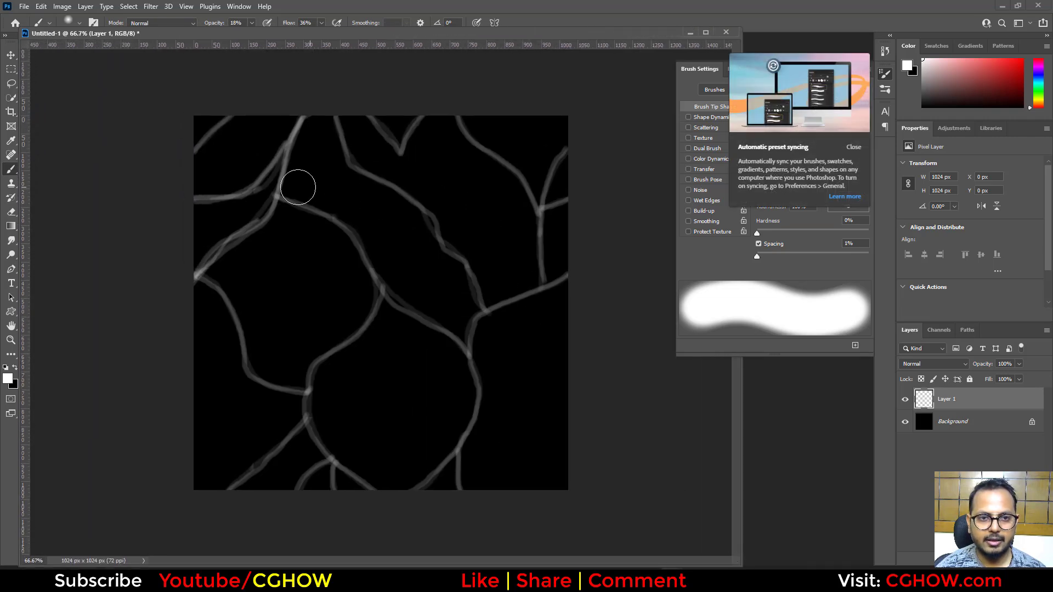
Paint wide, soft white bands along the veins on Layer 1 to surround them with a faint glow
mouse_move(280, 193)
mouse_down()
mouse_move(333, 221)
mouse_move(397, 302)
mouse_move(473, 354)
mouse_move(473, 403)
mouse_move(411, 493)
mouse_up()
mouse_move(390, 298)
mouse_down()
mouse_move(336, 353)
mouse_move(317, 435)
mouse_move(399, 499)
mouse_up()
mouse_move(307, 402)
mouse_down()
mouse_move(232, 321)
mouse_move(219, 281)
mouse_move(188, 273)
mouse_move(285, 189)
mouse_move(308, 115)
mouse_move(234, 181)
mouse_move(183, 201)
mouse_move(230, 93)
mouse_move(183, 175)
mouse_move(367, 121)
mouse_move(346, 101)
mouse_move(350, 167)
mouse_move(415, 196)
mouse_move(477, 287)
mouse_up()
mouse_move(376, 110)
mouse_down()
mouse_move(390, 141)
mouse_move(445, 108)
mouse_move(459, 112)
mouse_move(542, 213)
mouse_move(542, 280)
mouse_move(542, 203)
mouse_move(560, 148)
mouse_move(544, 283)
mouse_move(560, 278)
mouse_move(481, 329)
mouse_move(452, 467)
mouse_move(453, 458)
mouse_move(467, 502)
mouse_up()
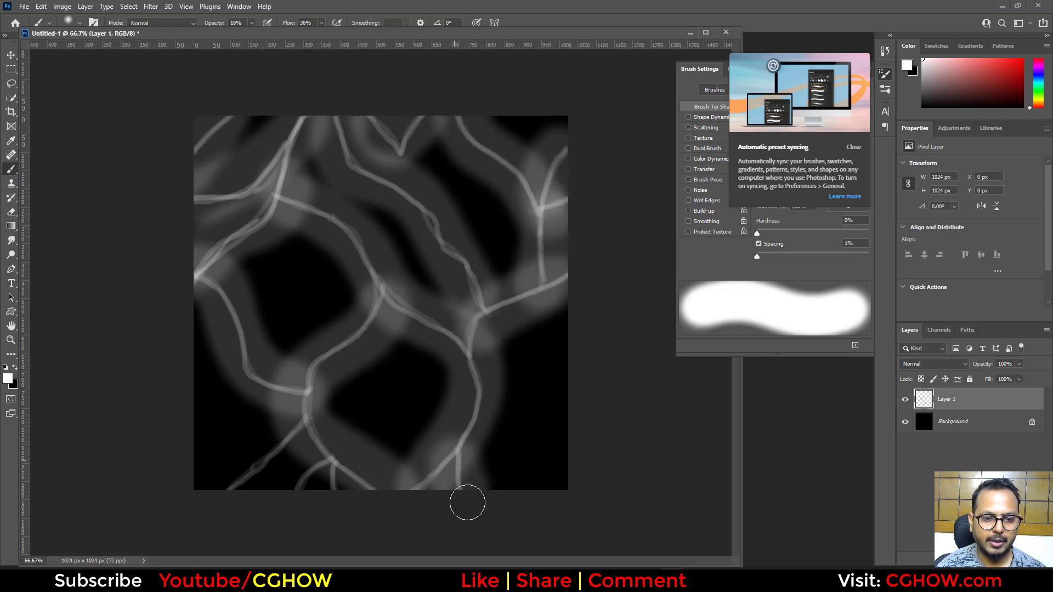
drag(305, 418, 230, 485)
drag(317, 470, 290, 493)
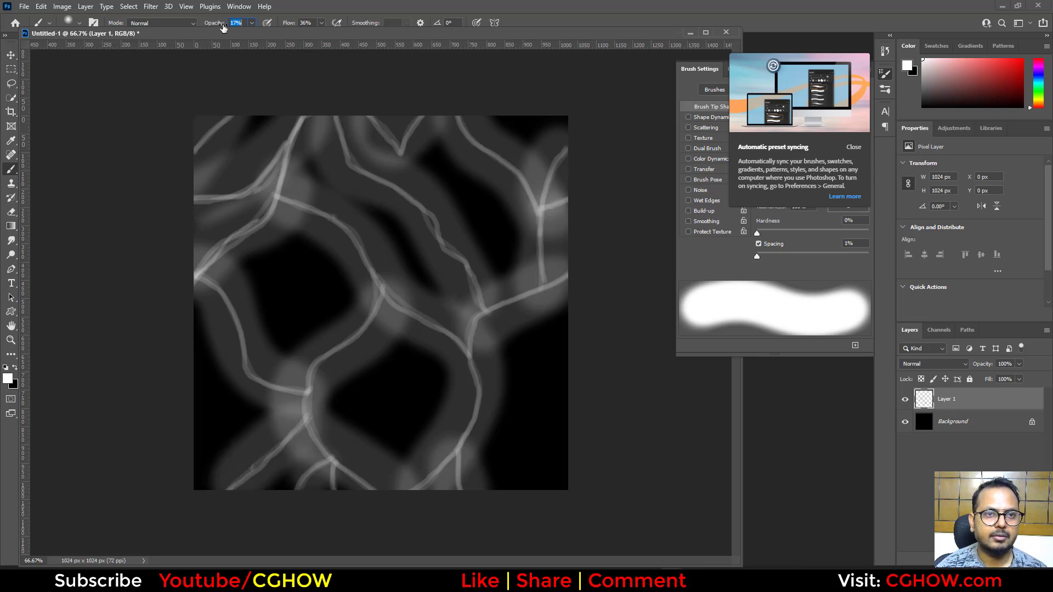
Lower the brush to 10% opacity and 11% flow and build up a narrower soft glow along the veins at 60 px
drag(222, 27, 218, 29)
drag(289, 25, 280, 31)
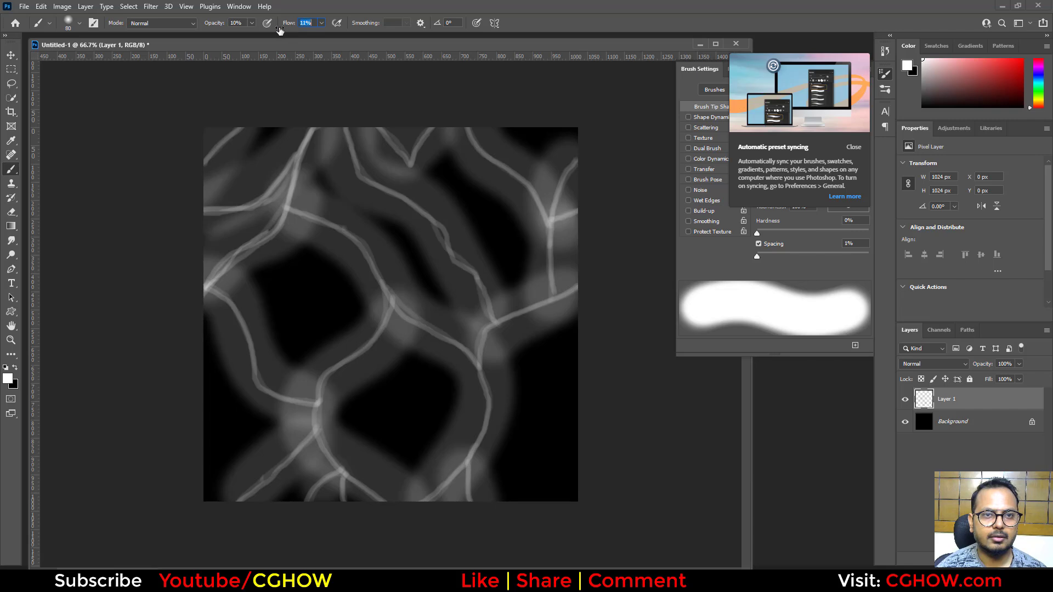
mouse_move(280, 211)
mouse_down()
mouse_move(369, 278)
mouse_move(351, 235)
mouse_move(279, 214)
mouse_move(390, 306)
mouse_move(298, 207)
mouse_move(358, 252)
mouse_up()
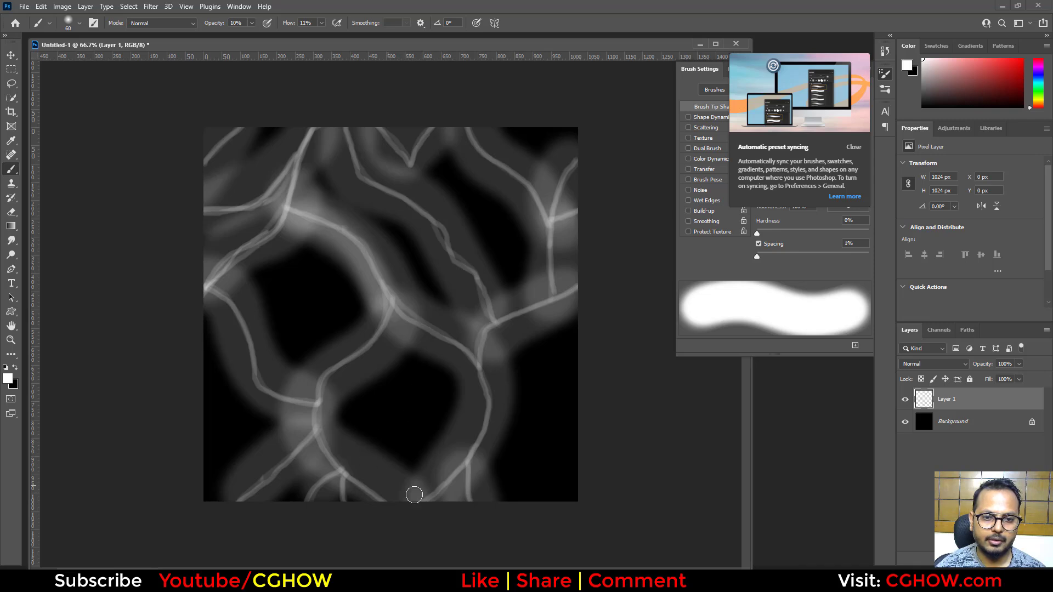
mouse_move(307, 221)
mouse_down()
mouse_move(354, 239)
mouse_move(387, 290)
mouse_move(367, 360)
mouse_move(310, 412)
mouse_move(386, 307)
mouse_move(351, 251)
mouse_move(304, 219)
mouse_move(271, 221)
mouse_move(204, 282)
mouse_move(261, 387)
mouse_move(237, 304)
mouse_move(211, 274)
mouse_move(277, 401)
mouse_move(335, 406)
mouse_move(270, 385)
mouse_move(246, 327)
mouse_move(249, 366)
mouse_move(214, 280)
mouse_move(267, 393)
mouse_move(323, 402)
mouse_move(383, 331)
mouse_move(321, 380)
mouse_move(312, 406)
mouse_move(391, 309)
mouse_move(338, 383)
mouse_move(396, 310)
mouse_move(484, 368)
mouse_move(484, 400)
mouse_move(434, 317)
mouse_move(394, 282)
mouse_move(442, 338)
mouse_move(482, 364)
mouse_move(478, 455)
mouse_move(464, 336)
mouse_move(478, 360)
mouse_move(479, 455)
mouse_move(423, 506)
mouse_move(477, 444)
mouse_move(422, 504)
mouse_move(476, 422)
mouse_move(458, 476)
mouse_move(469, 462)
mouse_move(473, 509)
mouse_move(486, 331)
mouse_move(530, 311)
mouse_move(484, 335)
mouse_move(581, 290)
mouse_move(488, 325)
mouse_move(467, 254)
mouse_move(387, 187)
mouse_move(343, 128)
mouse_move(377, 192)
mouse_move(462, 255)
mouse_move(461, 273)
mouse_move(353, 160)
mouse_move(360, 122)
mouse_move(407, 165)
mouse_move(428, 133)
mouse_move(411, 155)
mouse_move(383, 127)
mouse_move(494, 165)
mouse_move(546, 204)
mouse_move(469, 137)
mouse_move(543, 217)
mouse_move(578, 167)
mouse_move(542, 245)
mouse_move(580, 207)
mouse_move(541, 328)
mouse_move(548, 241)
mouse_move(570, 275)
mouse_move(538, 312)
mouse_up()
mouse_move(286, 175)
mouse_down()
mouse_move(287, 223)
mouse_move(234, 276)
mouse_move(274, 214)
mouse_move(298, 133)
mouse_move(279, 174)
mouse_move(200, 218)
mouse_move(265, 189)
mouse_move(336, 112)
mouse_move(240, 142)
mouse_move(246, 114)
mouse_move(208, 173)
mouse_up()
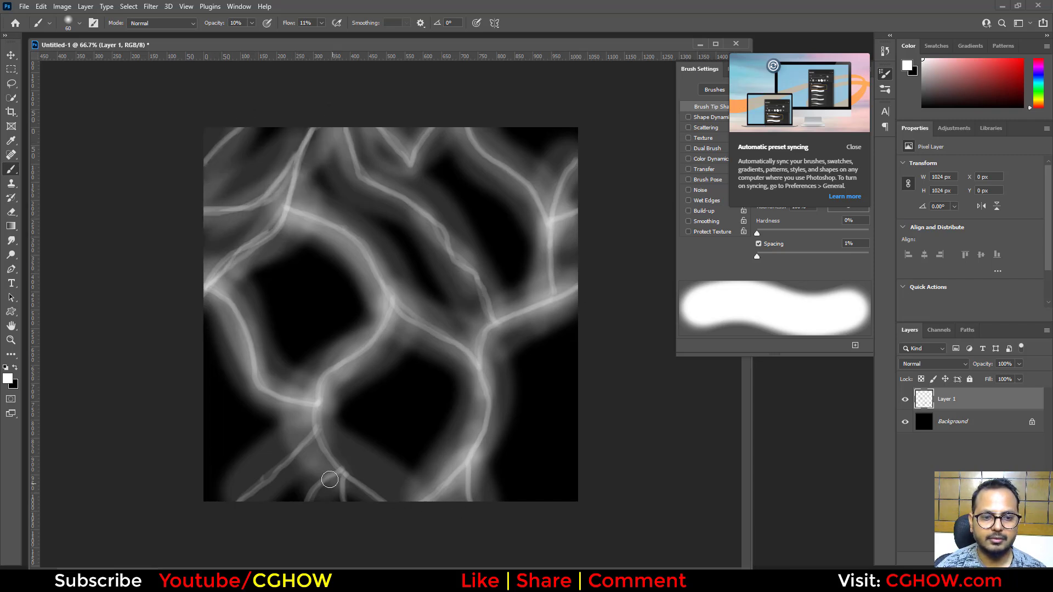
drag(318, 417, 225, 513)
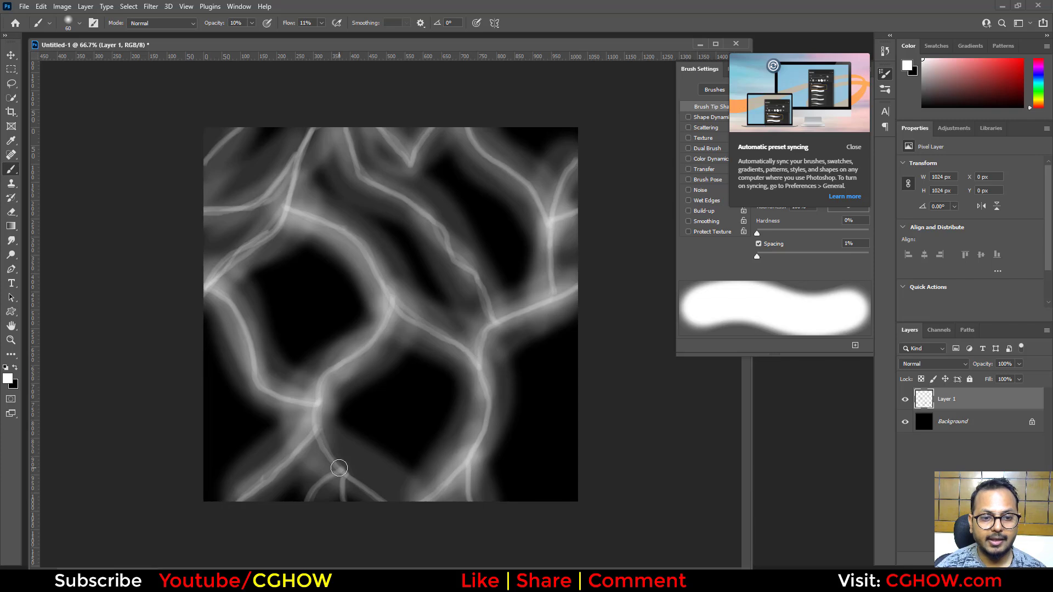
mouse_move(339, 467)
mouse_down()
mouse_move(329, 483)
mouse_move(387, 488)
mouse_up()
Reapply the Offset filter to Layer 1 and smudge the exposed horizontal and vertical seams at 32% strength with a 90 px tip
click(153, 8)
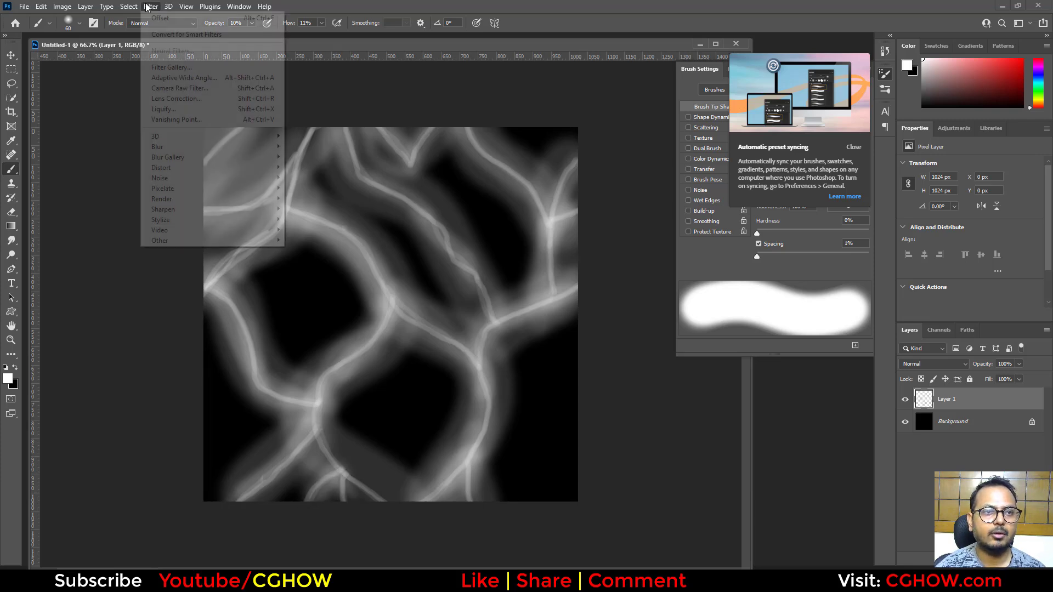
click(166, 17)
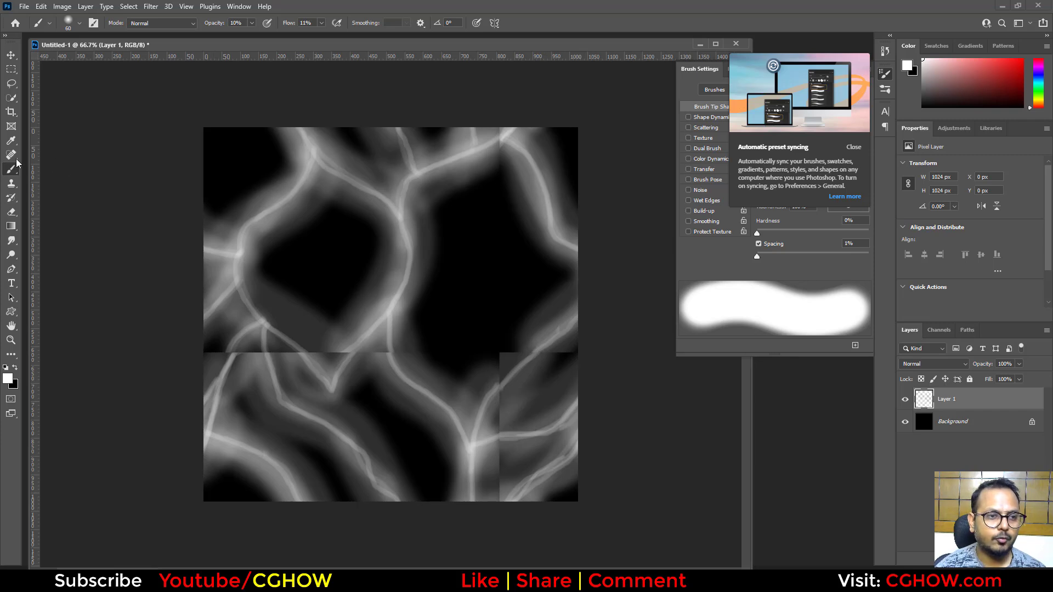
click(9, 241)
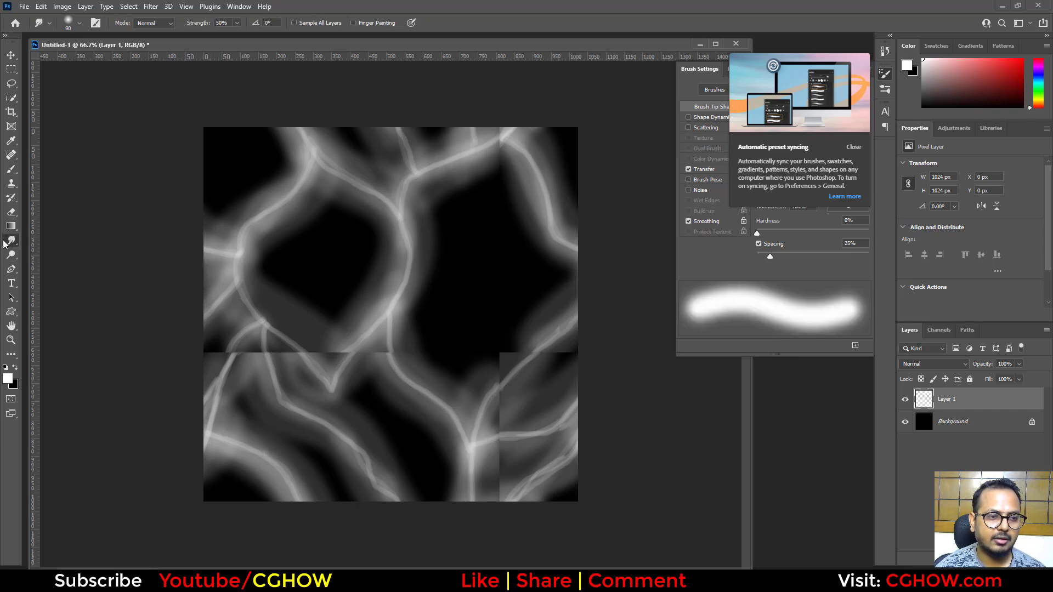
drag(196, 24, 187, 26)
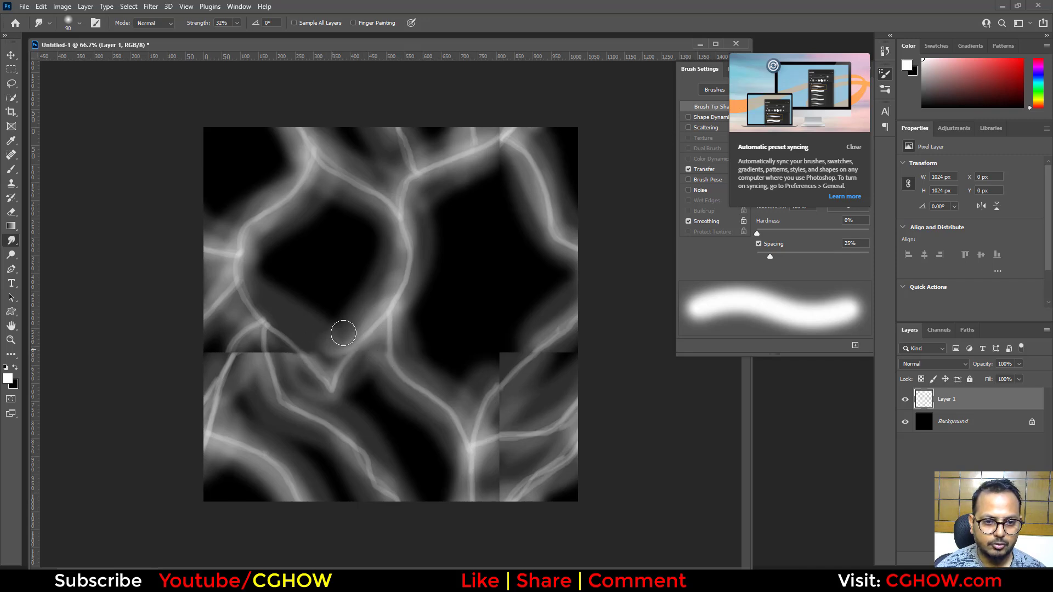
mouse_move(297, 361)
mouse_down()
mouse_move(269, 379)
mouse_move(242, 346)
mouse_move(253, 344)
mouse_move(242, 359)
mouse_move(266, 373)
mouse_move(262, 353)
mouse_move(235, 364)
mouse_move(229, 351)
mouse_move(211, 365)
mouse_move(239, 313)
mouse_up()
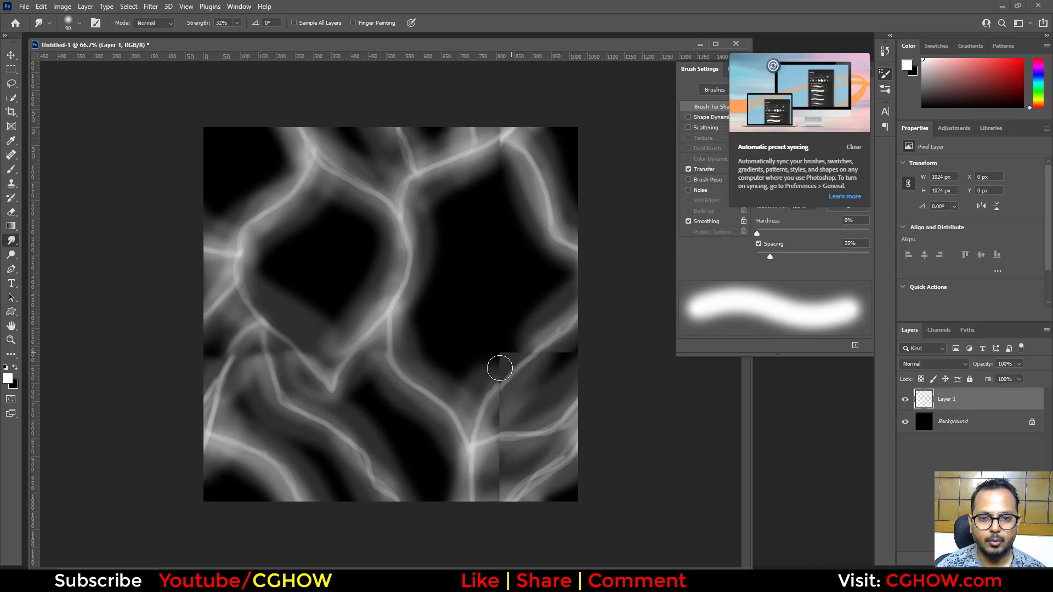
mouse_move(500, 368)
mouse_down()
mouse_move(511, 337)
mouse_move(531, 353)
mouse_move(514, 373)
mouse_move(542, 338)
mouse_move(556, 348)
mouse_move(552, 370)
mouse_move(562, 367)
mouse_move(574, 346)
mouse_move(543, 375)
mouse_move(557, 311)
mouse_up()
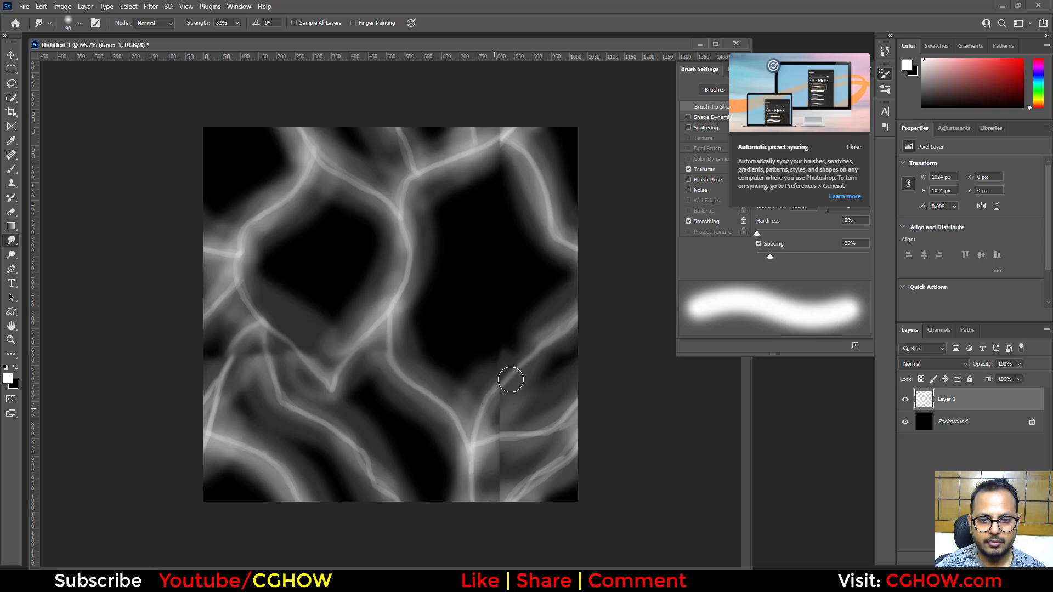
mouse_move(495, 378)
mouse_down()
mouse_move(538, 405)
mouse_move(497, 435)
mouse_move(494, 415)
mouse_move(517, 411)
mouse_up()
mouse_move(508, 457)
mouse_down()
mouse_move(500, 484)
mouse_move(521, 483)
mouse_move(504, 492)
mouse_move(492, 461)
mouse_move(511, 454)
mouse_move(497, 493)
mouse_up()
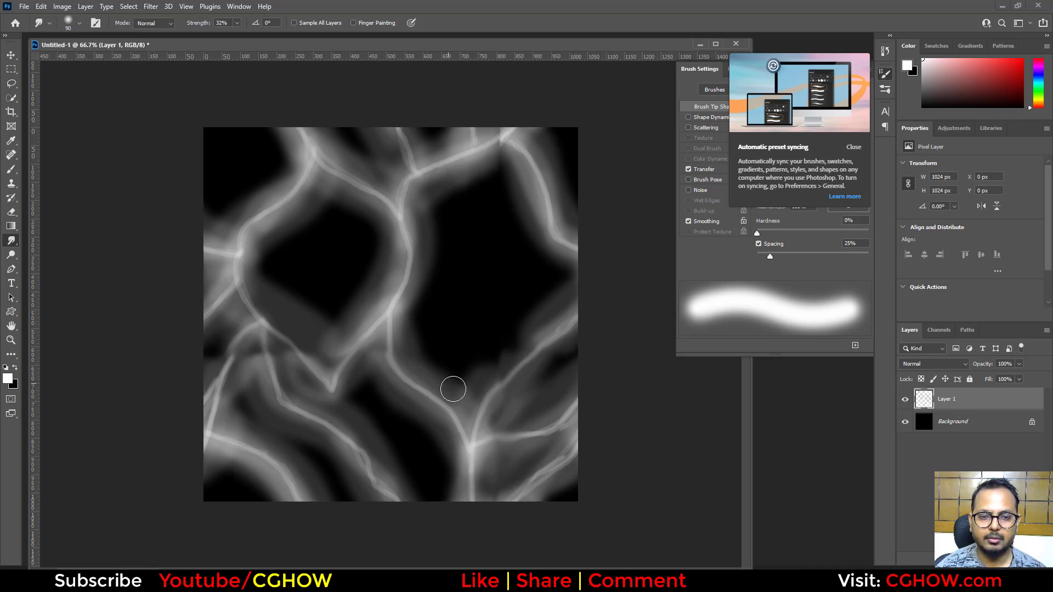
Paint a very faint white haze into the large dark cell right of centre with a 200 px brush at 5% opacity and 5% flow
click(13, 168)
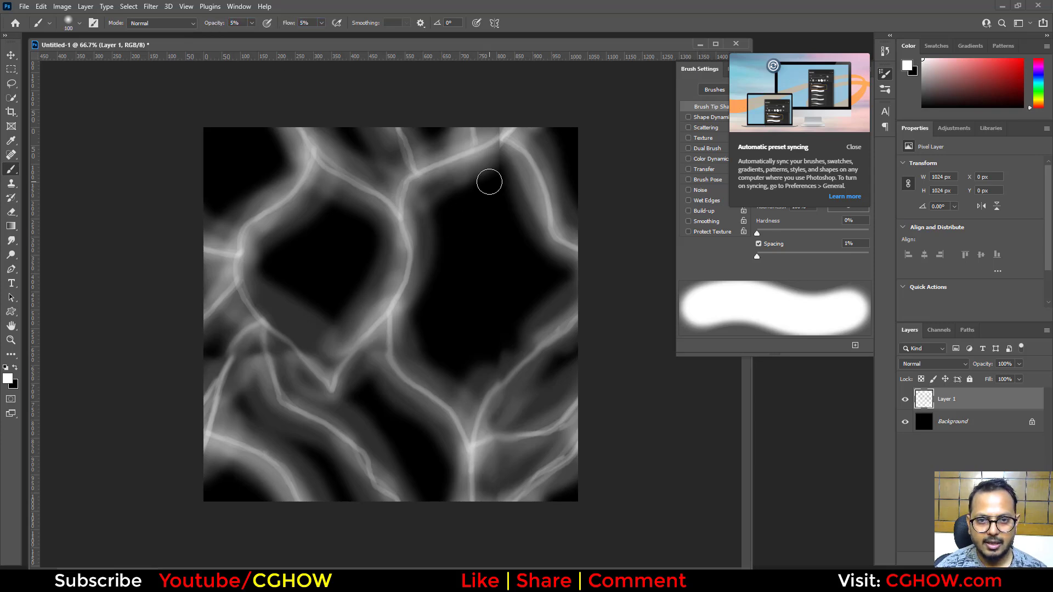
key(bracketright)
key(bracketright)
key(bracketright)
key(bracketright)
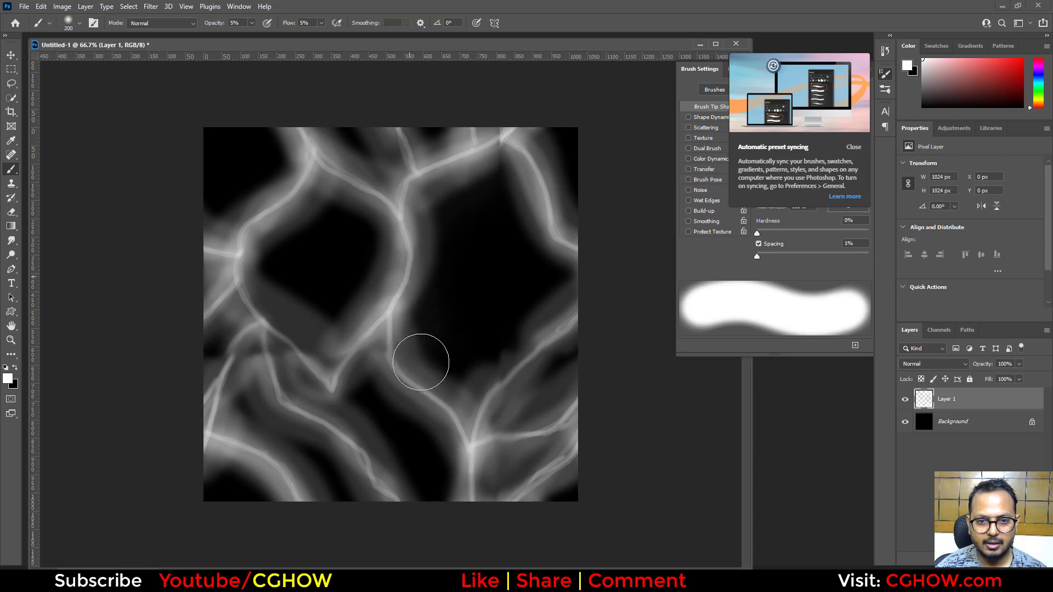
mouse_move(421, 362)
mouse_down()
mouse_move(540, 345)
mouse_move(545, 240)
mouse_move(504, 171)
mouse_move(447, 203)
mouse_move(426, 349)
mouse_move(500, 347)
mouse_move(508, 194)
mouse_move(436, 214)
mouse_move(434, 319)
mouse_move(504, 360)
mouse_move(535, 211)
mouse_move(438, 203)
mouse_move(402, 345)
mouse_move(474, 233)
mouse_move(457, 219)
mouse_move(428, 334)
mouse_move(502, 360)
mouse_move(539, 256)
mouse_move(507, 188)
mouse_move(438, 217)
mouse_move(420, 337)
mouse_move(459, 349)
mouse_move(474, 217)
mouse_move(440, 250)
mouse_move(434, 338)
mouse_move(489, 372)
mouse_move(529, 307)
mouse_move(508, 203)
mouse_move(472, 206)
mouse_move(457, 259)
mouse_move(473, 291)
mouse_move(498, 246)
mouse_move(476, 237)
mouse_move(464, 317)
mouse_move(512, 294)
mouse_move(514, 260)
mouse_move(465, 314)
mouse_move(439, 237)
mouse_move(437, 276)
mouse_move(484, 370)
mouse_move(517, 212)
mouse_up()
Reduce the brush to 125 px and haze the rounded cell, the narrow cells below it and the upper-left corner of the canvas
key(bracketleft)
key(bracketleft)
key(bracketleft)
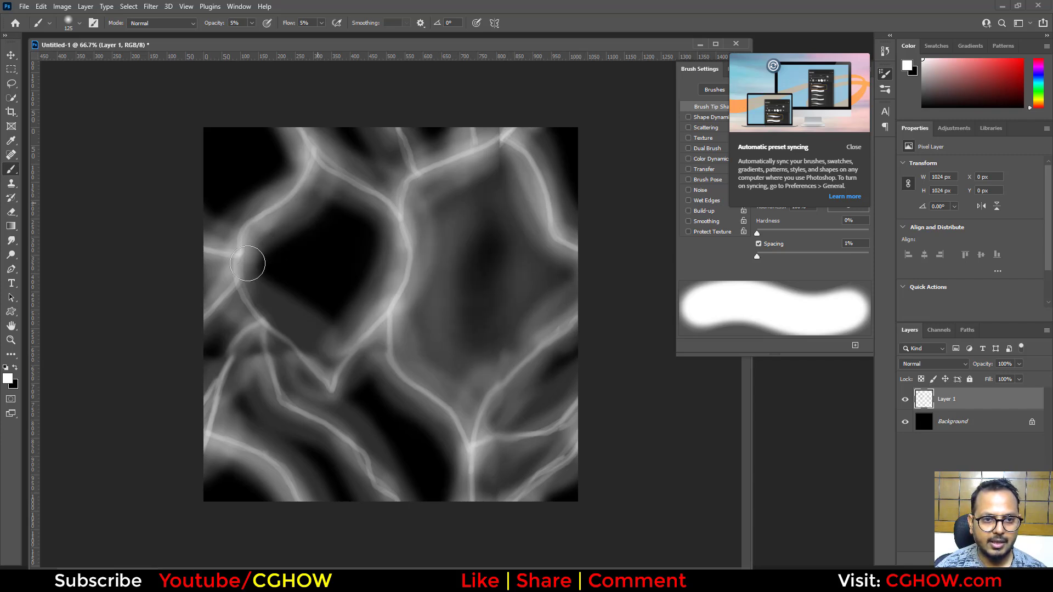
mouse_move(248, 263)
mouse_down()
mouse_move(325, 348)
mouse_move(259, 291)
mouse_move(299, 355)
mouse_move(393, 235)
mouse_move(346, 322)
mouse_move(341, 195)
mouse_move(347, 231)
mouse_move(272, 277)
mouse_move(294, 301)
mouse_move(332, 188)
mouse_move(271, 294)
mouse_move(338, 285)
mouse_move(287, 300)
mouse_move(312, 235)
mouse_move(278, 263)
mouse_move(334, 258)
mouse_move(340, 192)
mouse_move(371, 232)
mouse_move(364, 384)
mouse_move(373, 418)
mouse_move(365, 418)
mouse_move(402, 473)
mouse_move(369, 371)
mouse_move(443, 453)
mouse_move(449, 482)
mouse_move(409, 412)
mouse_move(437, 435)
mouse_up()
key(bracketleft)
key(bracketright)
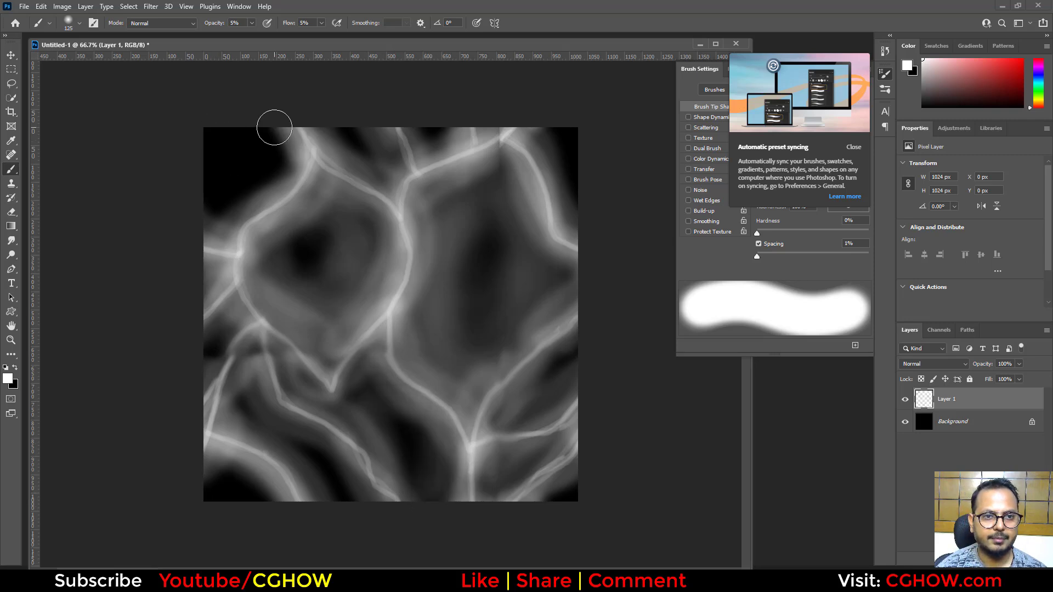
mouse_move(274, 127)
mouse_down()
mouse_move(212, 208)
mouse_move(287, 126)
mouse_move(245, 190)
mouse_move(186, 209)
mouse_move(273, 139)
mouse_move(253, 191)
mouse_up()
Offset Layer 1 once more and soften the newly exposed dark cells with faint white strokes at 150 px
key(bracketright)
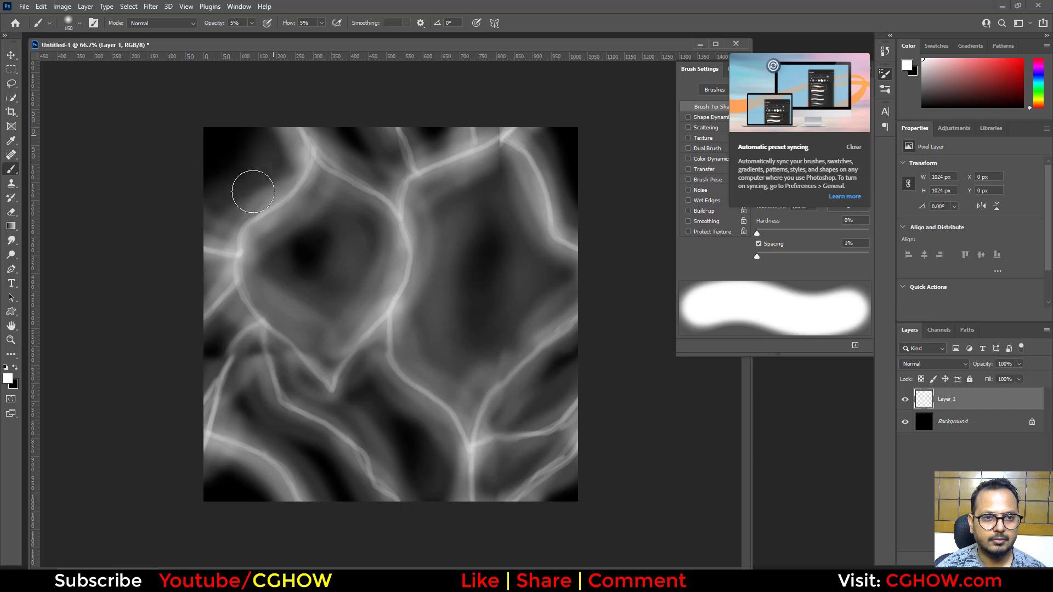
click(150, 7)
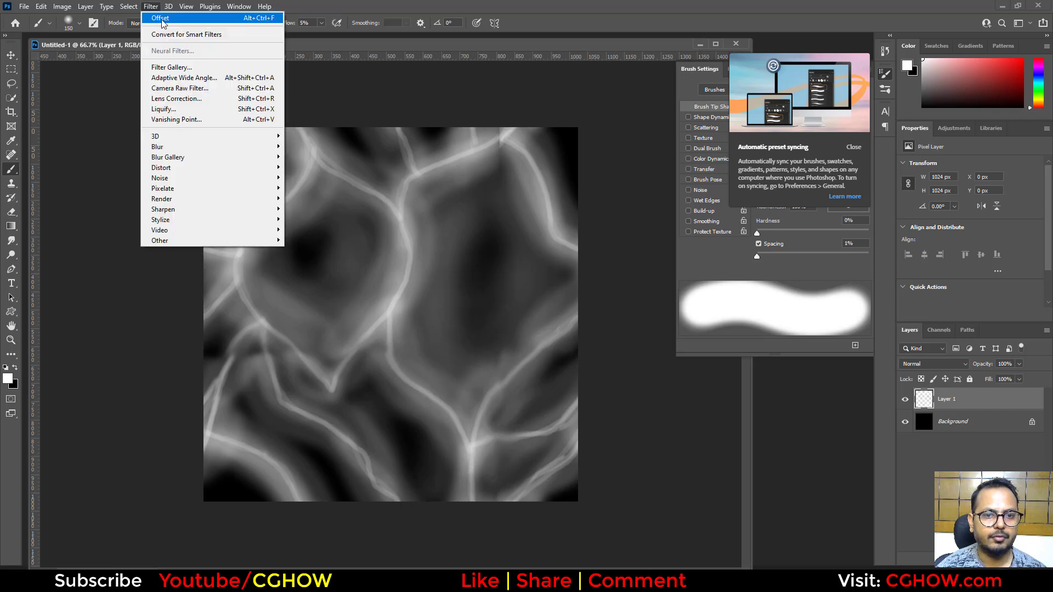
click(161, 19)
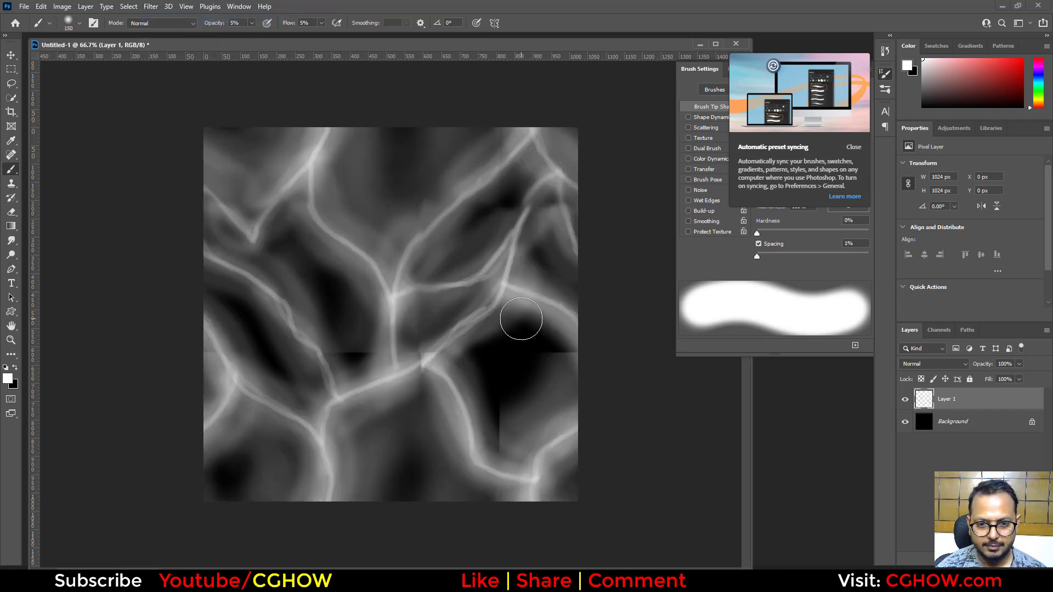
mouse_move(521, 319)
mouse_down()
mouse_move(459, 355)
mouse_move(470, 369)
mouse_move(519, 323)
mouse_move(575, 379)
mouse_move(542, 331)
mouse_move(497, 400)
mouse_move(459, 377)
mouse_move(512, 469)
mouse_move(455, 362)
mouse_move(522, 448)
mouse_move(464, 402)
mouse_move(409, 401)
mouse_move(341, 349)
mouse_move(270, 324)
mouse_up()
key(bracketleft)
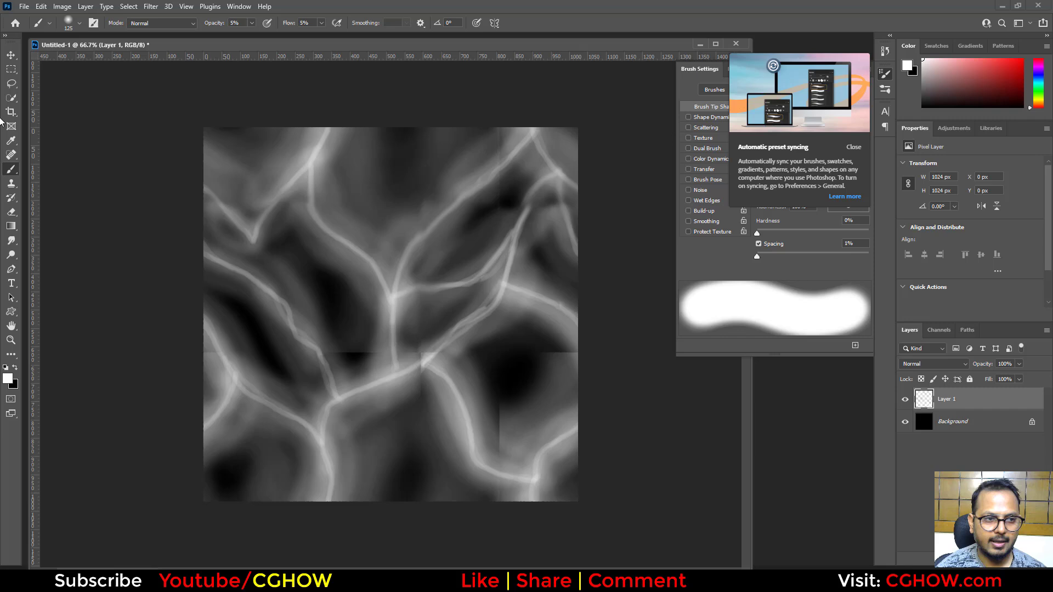
Smudge away the visible seams across the middle and upper-right of the pattern with a 90 px tip at 32% strength
click(11, 239)
key(bracketright)
key(bracketright)
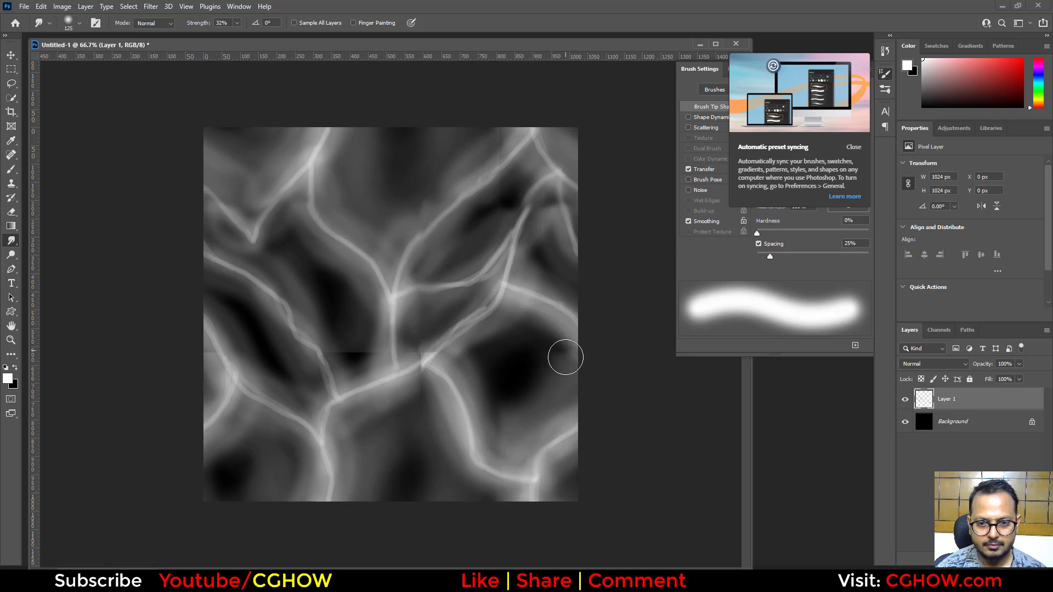
key(bracketleft)
key(bracketleft)
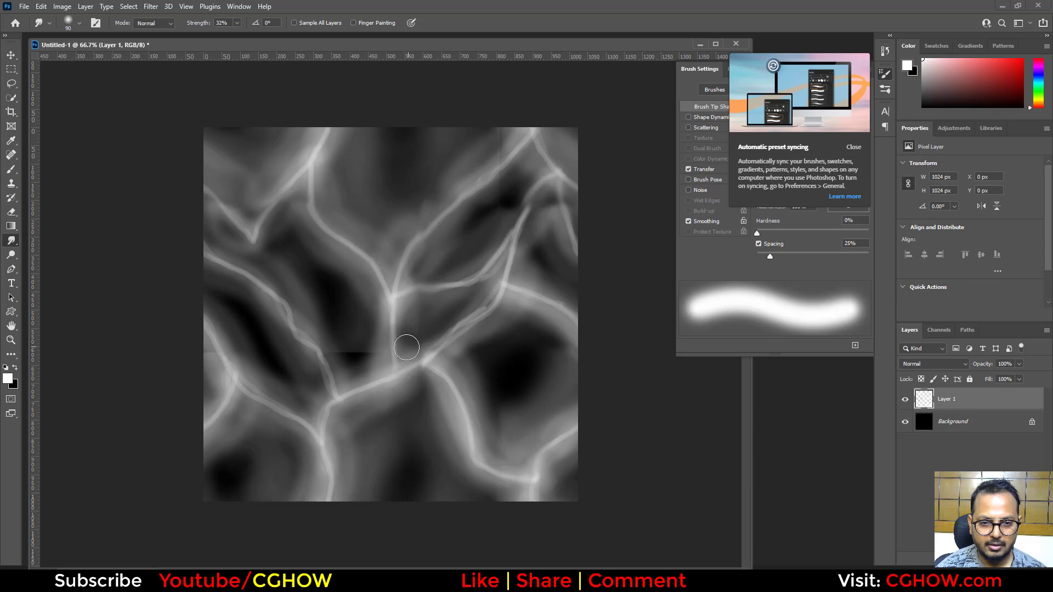
mouse_move(376, 365)
mouse_down()
mouse_move(368, 342)
mouse_move(348, 359)
mouse_move(330, 341)
mouse_move(340, 368)
mouse_move(322, 337)
mouse_move(336, 374)
mouse_move(346, 328)
mouse_up()
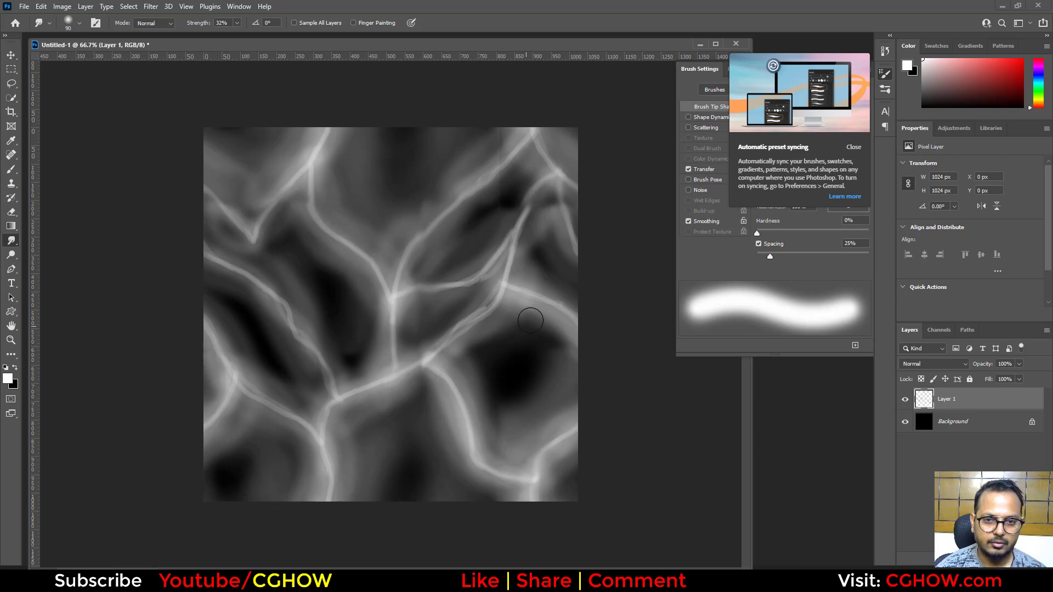
drag(511, 167, 491, 137)
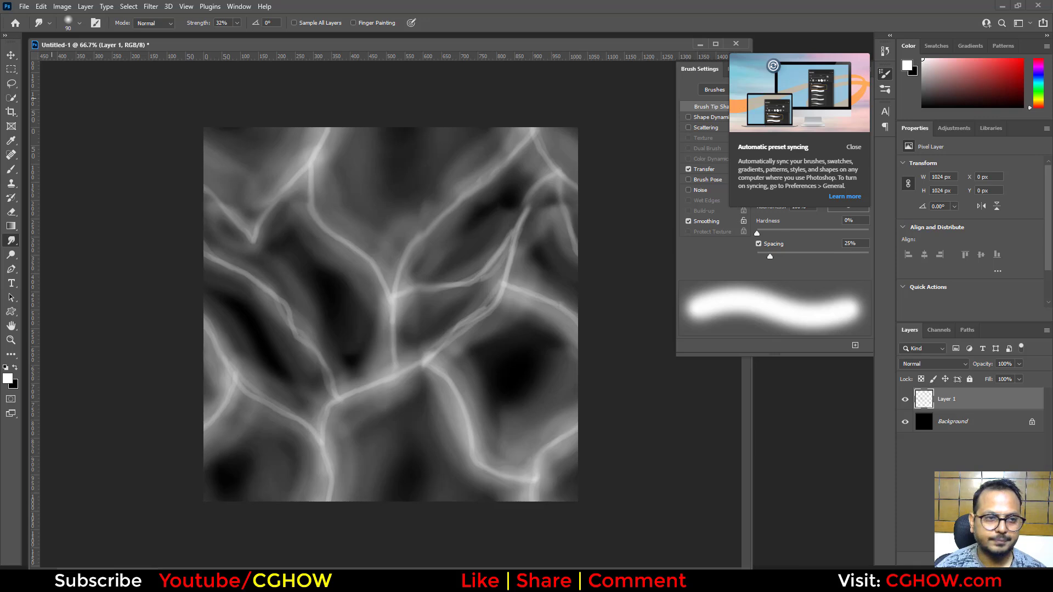
Strengthen the glow along the veins with soft 60 px white strokes at 11% opacity and 8% flow
click(10, 170)
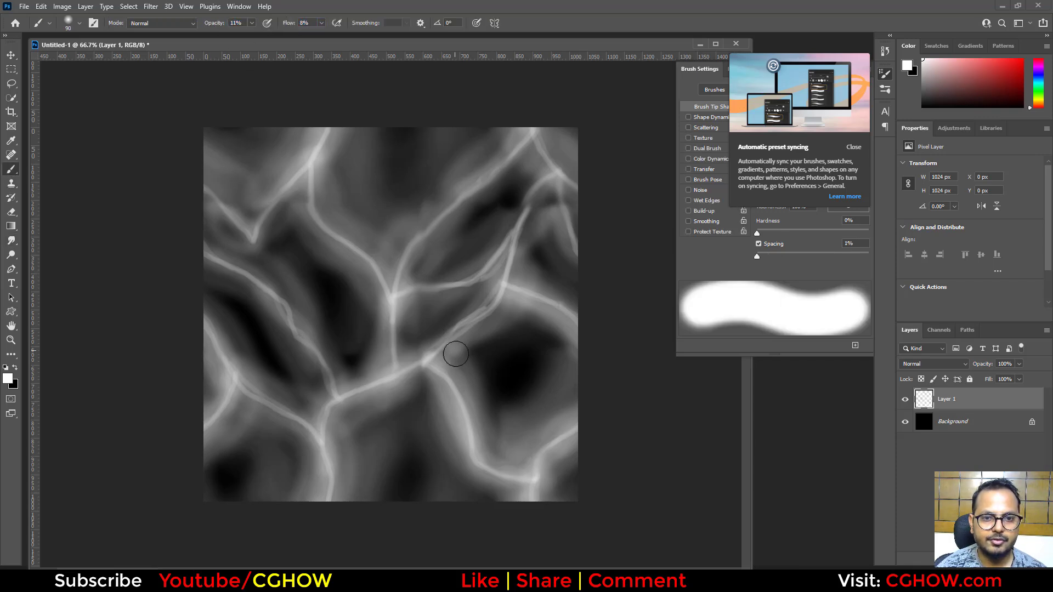
key(bracketleft)
key(bracketleft)
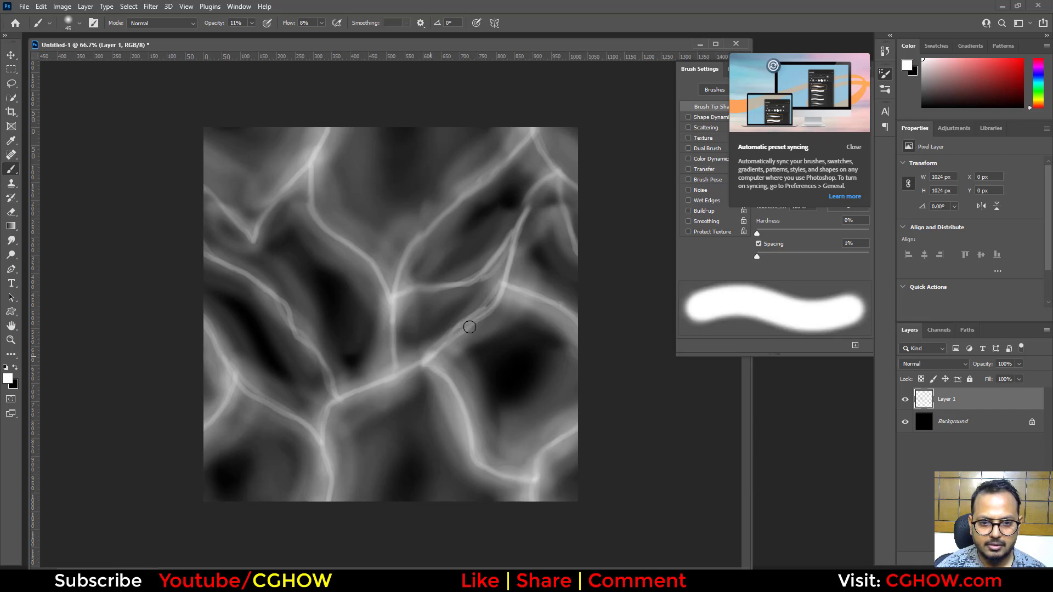
key(bracketright)
drag(428, 354, 469, 333)
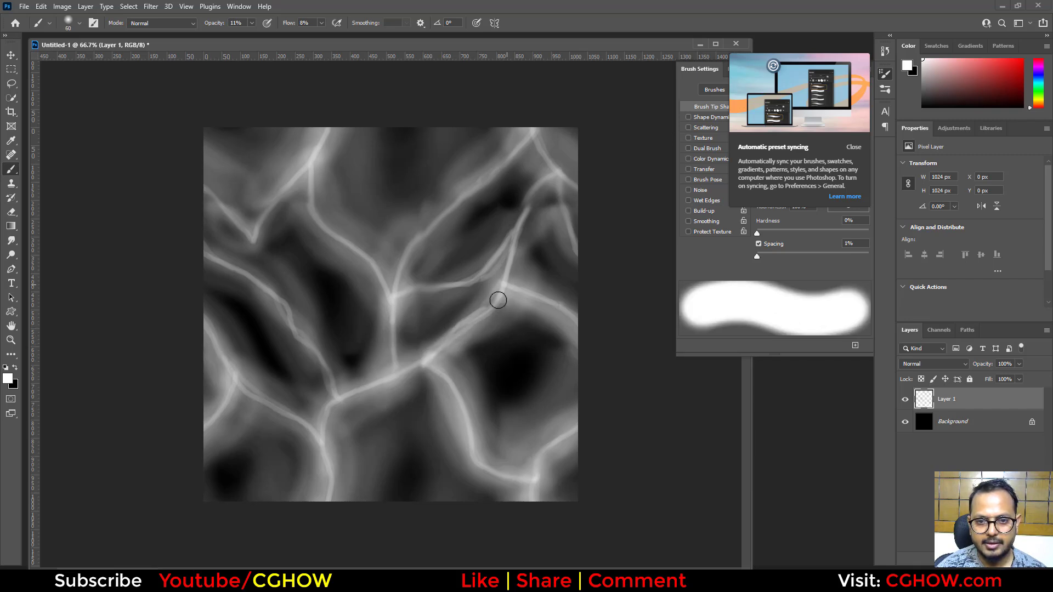
mouse_move(498, 300)
mouse_down()
mouse_move(512, 280)
mouse_move(570, 320)
mouse_move(519, 290)
mouse_move(578, 368)
mouse_move(535, 450)
mouse_move(563, 417)
mouse_move(521, 475)
mouse_move(570, 413)
mouse_move(566, 434)
mouse_move(528, 473)
mouse_move(364, 377)
mouse_move(401, 361)
mouse_move(342, 402)
mouse_move(435, 360)
mouse_move(342, 401)
mouse_move(315, 457)
mouse_move(333, 501)
mouse_move(327, 442)
mouse_move(239, 365)
mouse_move(276, 419)
mouse_move(318, 441)
mouse_move(245, 398)
mouse_up()
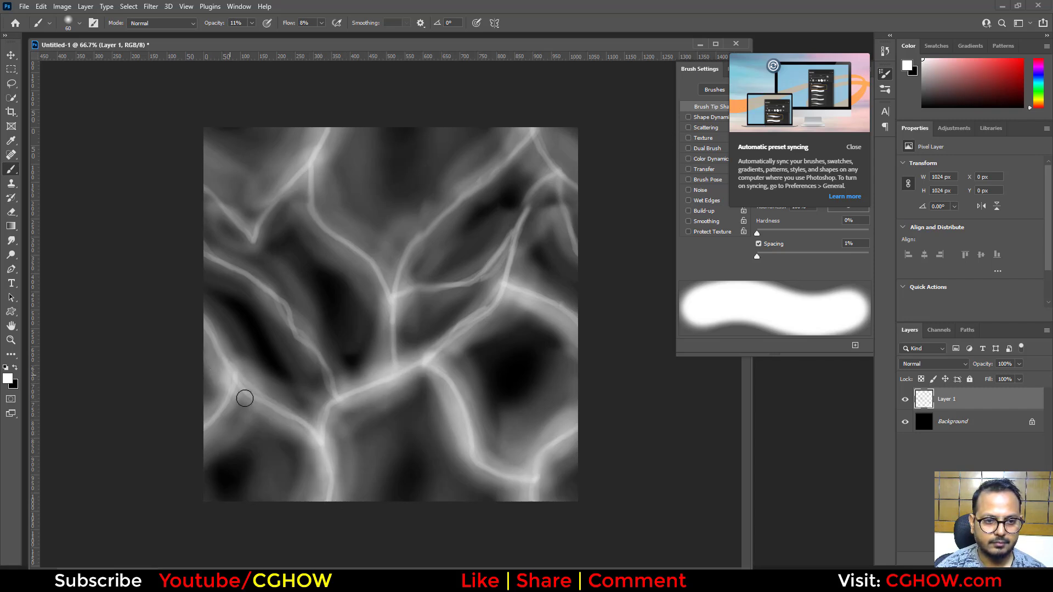
mouse_move(198, 245)
mouse_down()
mouse_move(225, 283)
mouse_move(238, 278)
mouse_move(293, 326)
mouse_move(278, 294)
mouse_move(336, 403)
mouse_move(319, 347)
mouse_move(282, 300)
mouse_move(290, 322)
mouse_move(234, 255)
mouse_move(189, 228)
mouse_move(262, 304)
mouse_move(204, 270)
mouse_move(258, 276)
mouse_move(336, 406)
mouse_up()
mouse_move(203, 163)
mouse_down()
mouse_move(243, 222)
mouse_move(195, 179)
mouse_move(201, 202)
mouse_move(248, 236)
mouse_move(305, 178)
mouse_move(287, 189)
mouse_move(335, 128)
mouse_move(309, 177)
mouse_move(312, 233)
mouse_move(343, 240)
mouse_move(382, 285)
mouse_move(394, 327)
mouse_move(385, 281)
mouse_move(304, 194)
mouse_move(371, 295)
mouse_move(384, 297)
mouse_move(423, 227)
mouse_move(399, 264)
mouse_move(471, 202)
mouse_move(504, 162)
mouse_move(455, 199)
mouse_move(526, 131)
mouse_move(584, 206)
mouse_up()
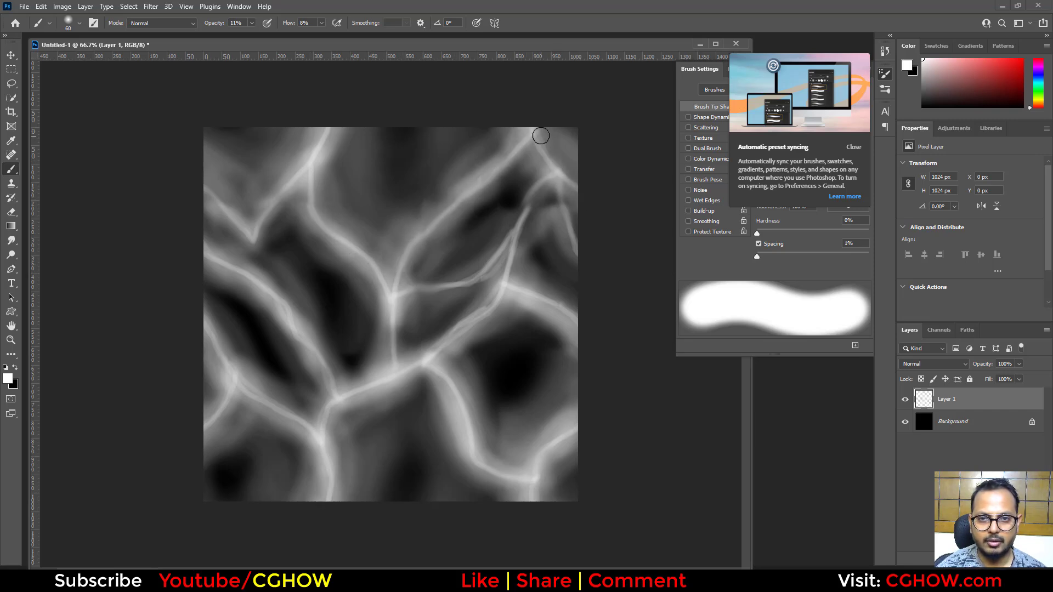
mouse_move(541, 136)
mouse_down()
mouse_move(562, 179)
mouse_move(505, 232)
mouse_move(504, 303)
mouse_move(444, 361)
mouse_move(393, 385)
mouse_move(460, 328)
mouse_move(317, 415)
mouse_move(303, 451)
mouse_move(332, 501)
mouse_up()
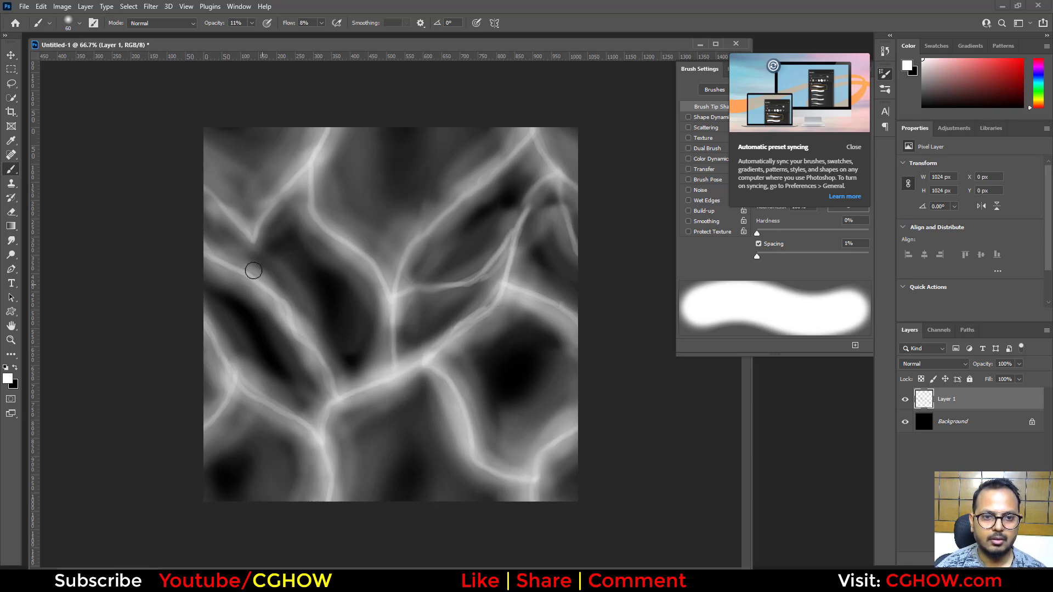
Shift Layer 1 with the Offset filter again and brush soft white into the remaining dark cells at 125 px and 100 px
click(127, 7)
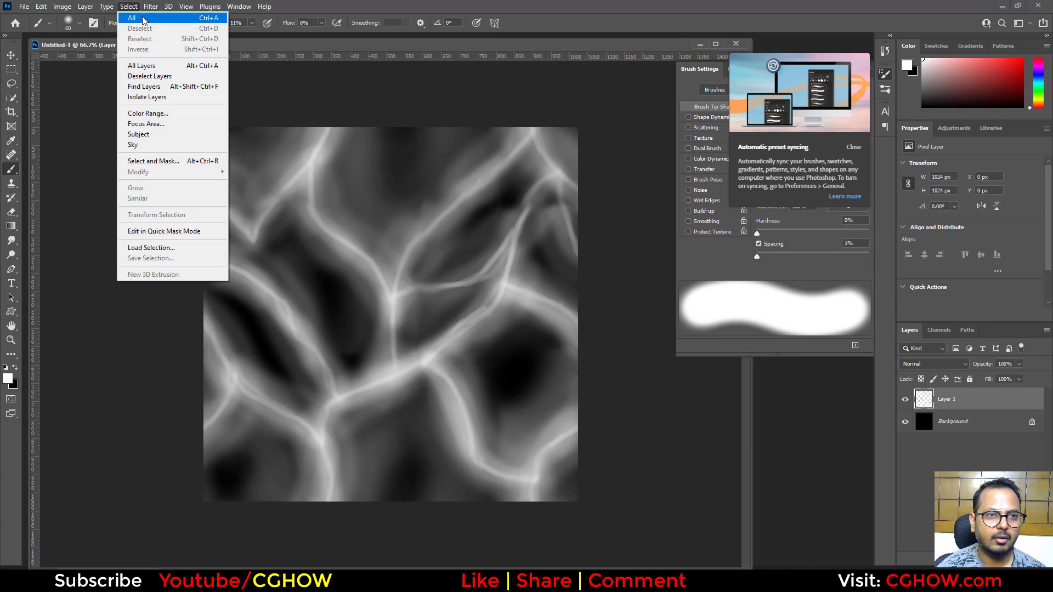
mouse_move(152, 6)
click(177, 20)
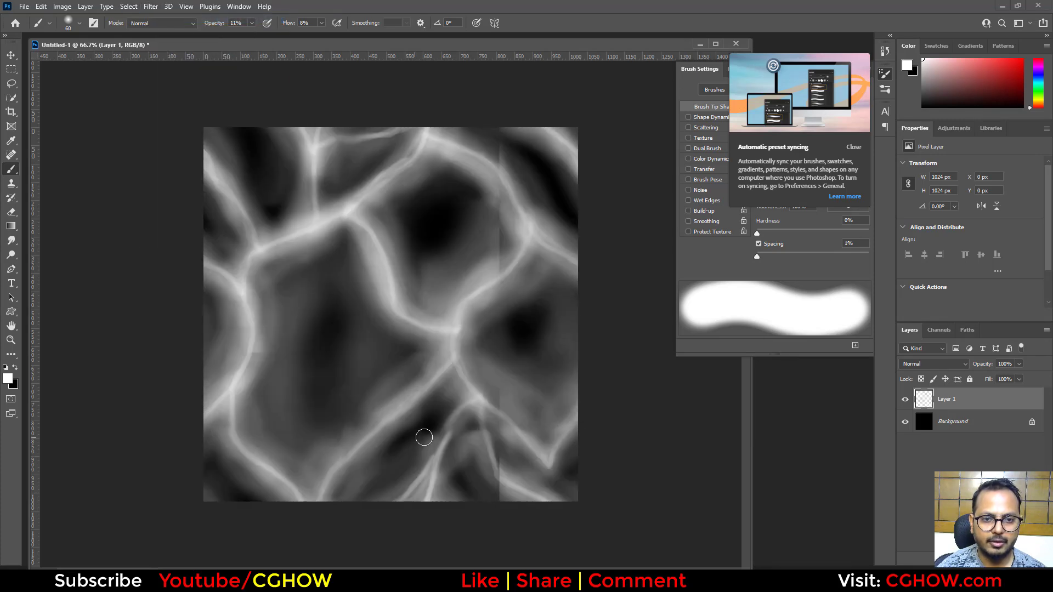
key(bracketright)
key(bracketright)
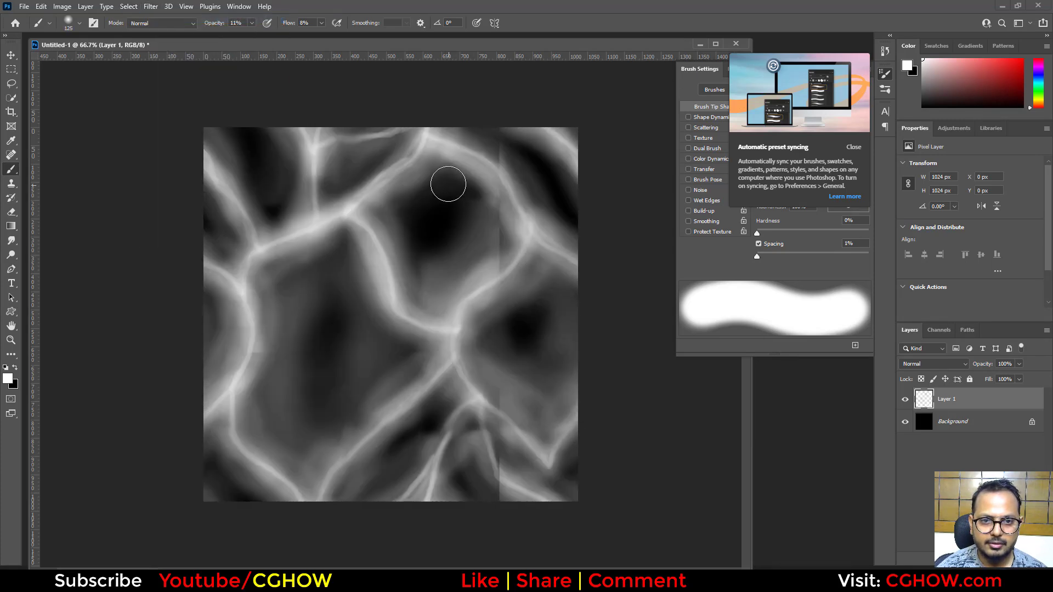
mouse_move(435, 172)
mouse_down()
mouse_move(413, 211)
mouse_move(447, 164)
mouse_move(483, 185)
mouse_move(461, 259)
mouse_move(405, 276)
mouse_move(390, 212)
mouse_move(461, 228)
mouse_up()
key(bracketleft)
mouse_move(261, 178)
mouse_down()
mouse_move(257, 135)
mouse_move(274, 153)
mouse_move(256, 220)
mouse_move(290, 194)
mouse_move(276, 145)
mouse_move(246, 137)
mouse_up()
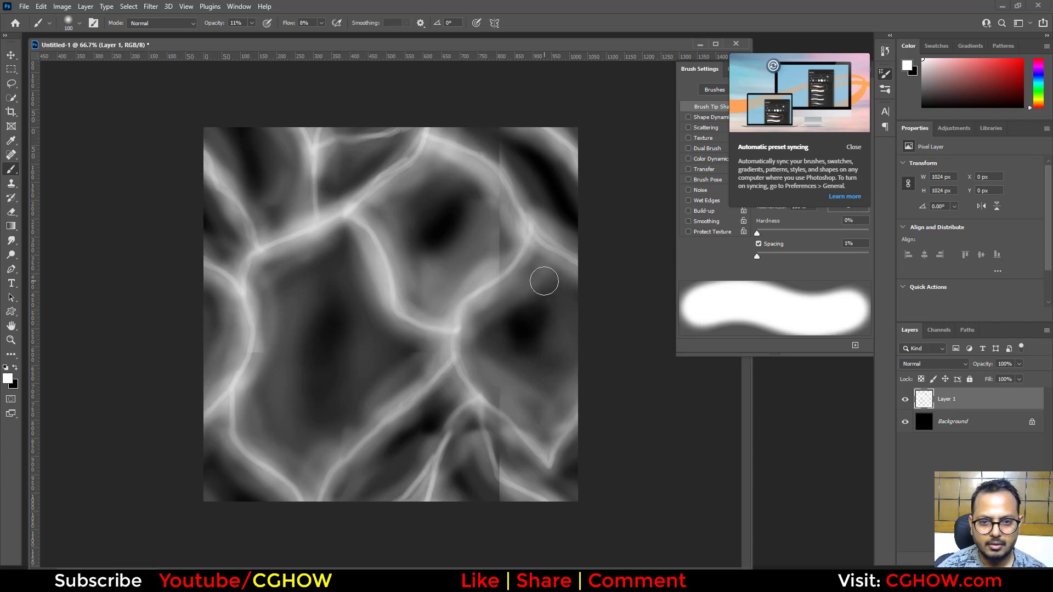
mouse_move(544, 282)
mouse_down()
mouse_move(511, 340)
mouse_move(521, 359)
mouse_up()
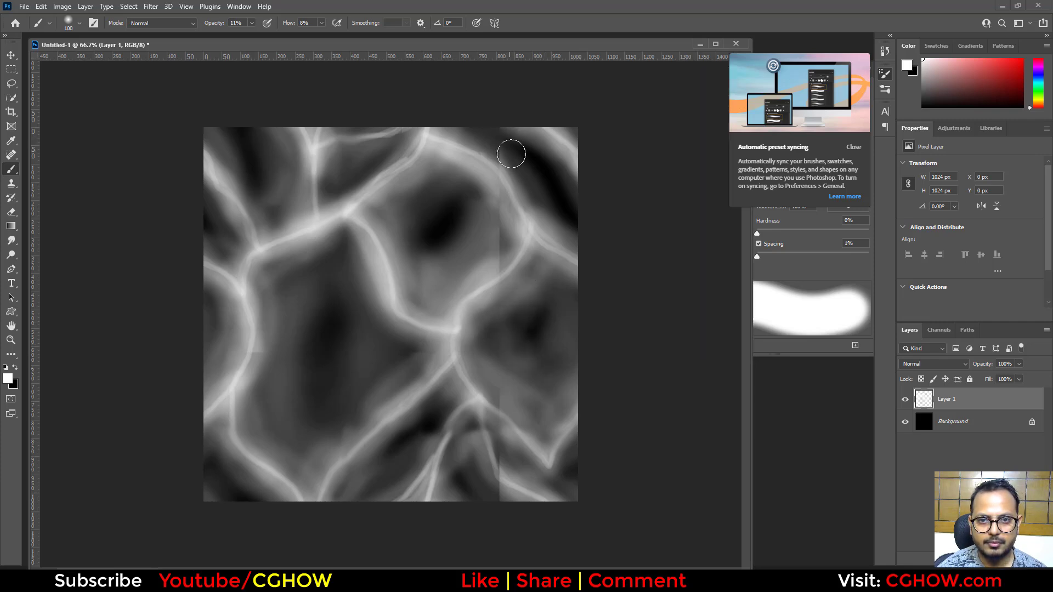
mouse_move(511, 155)
mouse_down()
mouse_move(546, 205)
mouse_move(570, 218)
mouse_move(542, 159)
mouse_move(552, 159)
mouse_move(576, 209)
mouse_up()
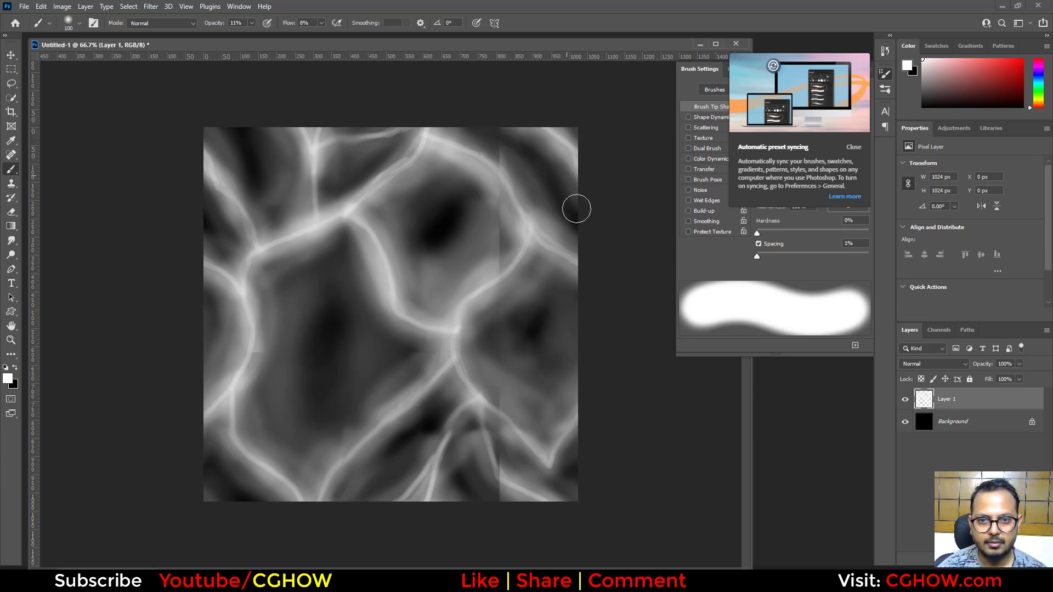
mouse_move(464, 207)
mouse_down()
mouse_move(418, 231)
mouse_move(430, 254)
mouse_up()
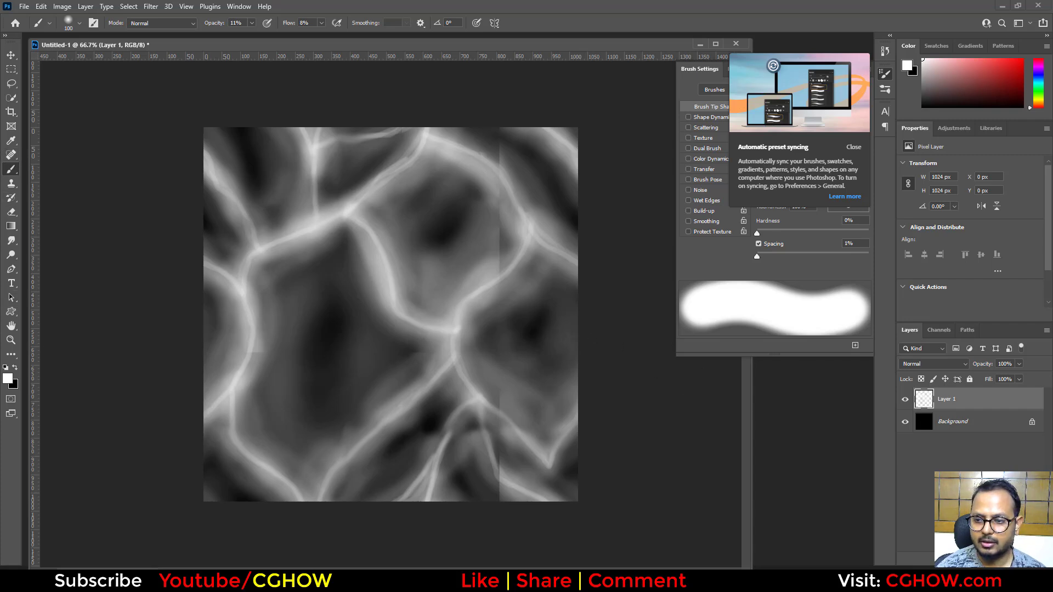
Add a new layer and trace thin bright white lines along the veins with a 15 to 10 px brush at 54% opacity and 27% flow
key(ctrl+shift+alt+n)
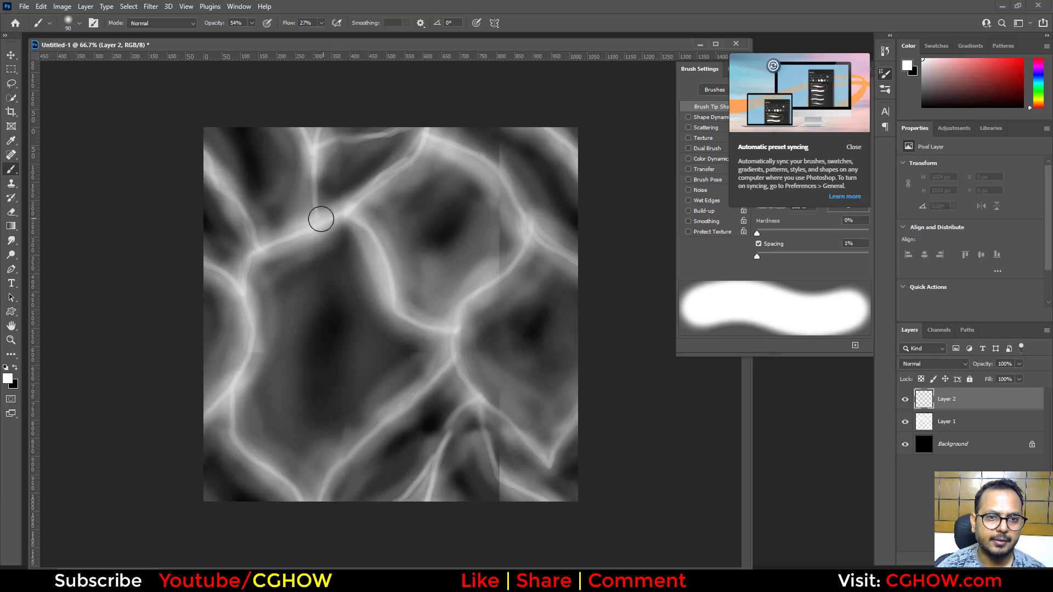
key(bracketleft)
key(bracketleft)
key(bracketleft)
key(bracketleft)
key(bracketleft)
key(bracketleft)
key(bracketleft)
key(bracketleft)
key(bracketleft)
key(bracketleft)
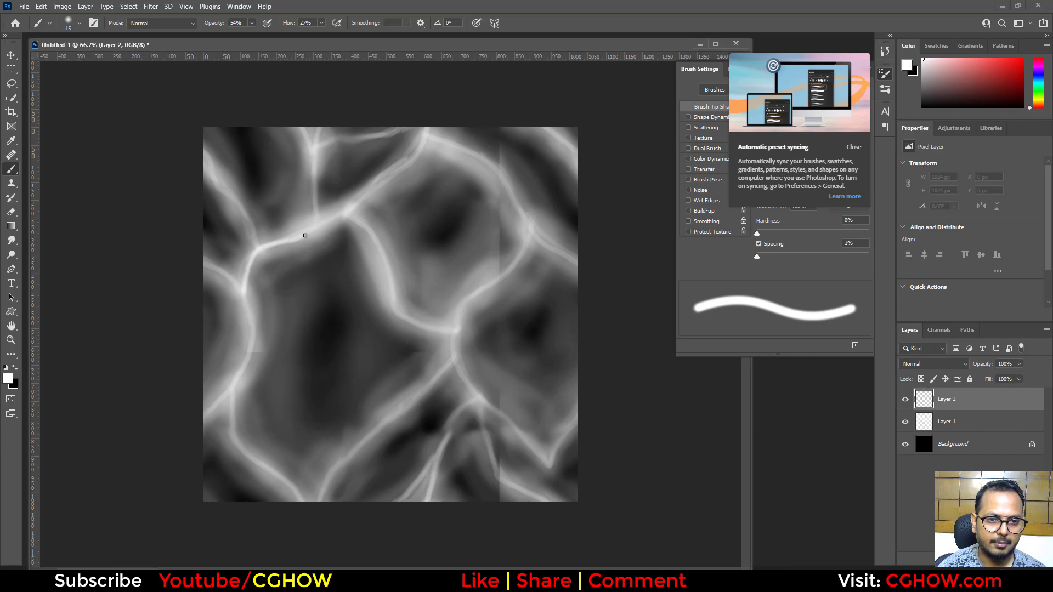
key(bracketleft)
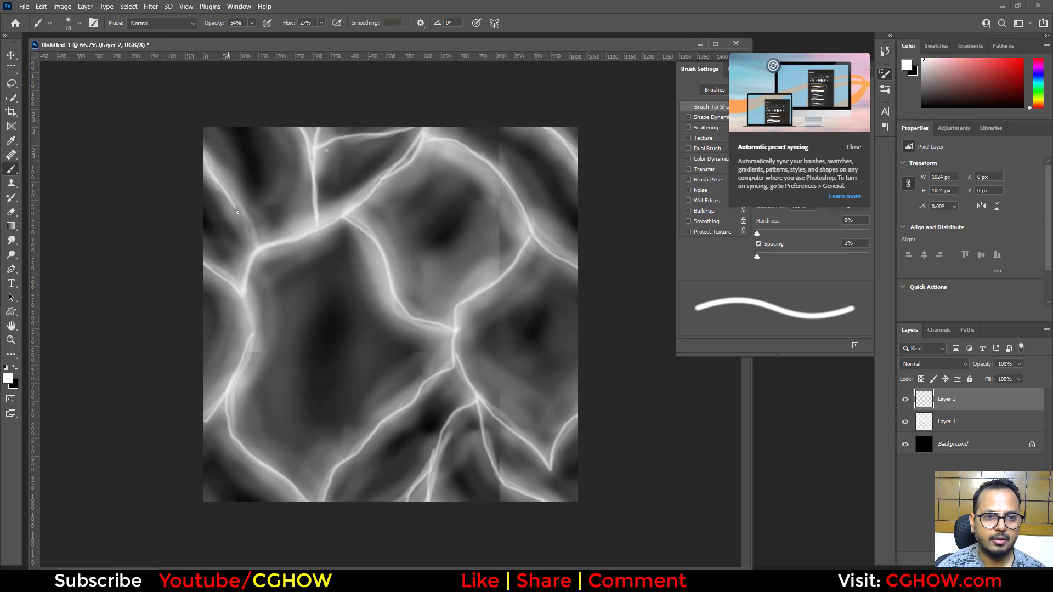
Merge Layer 2, Layer 1 and Background into one layer and reapply the last Offset filter to it
shift+click(958, 427)
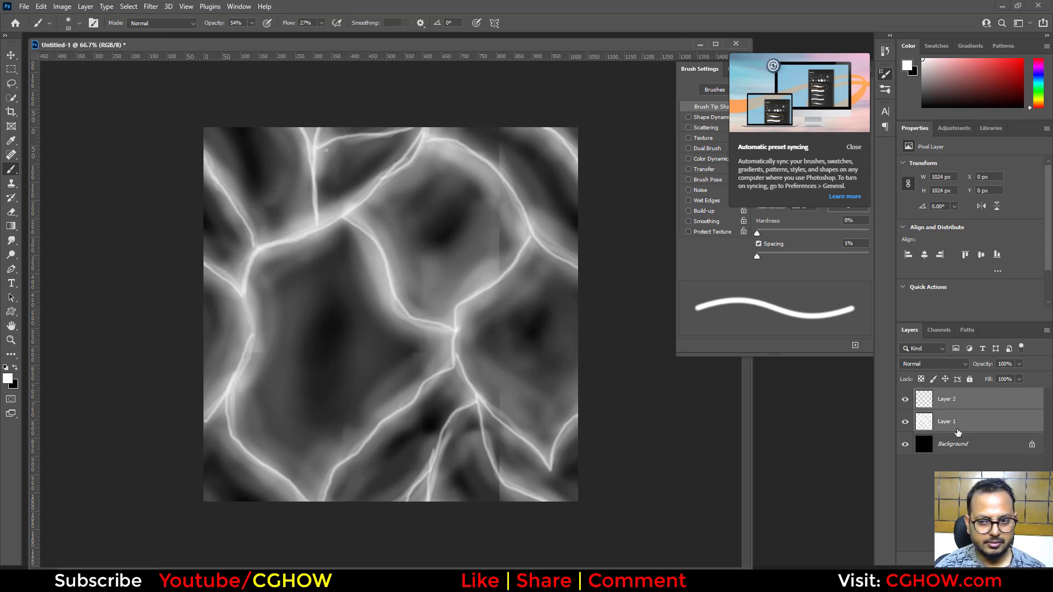
shift+click(965, 445)
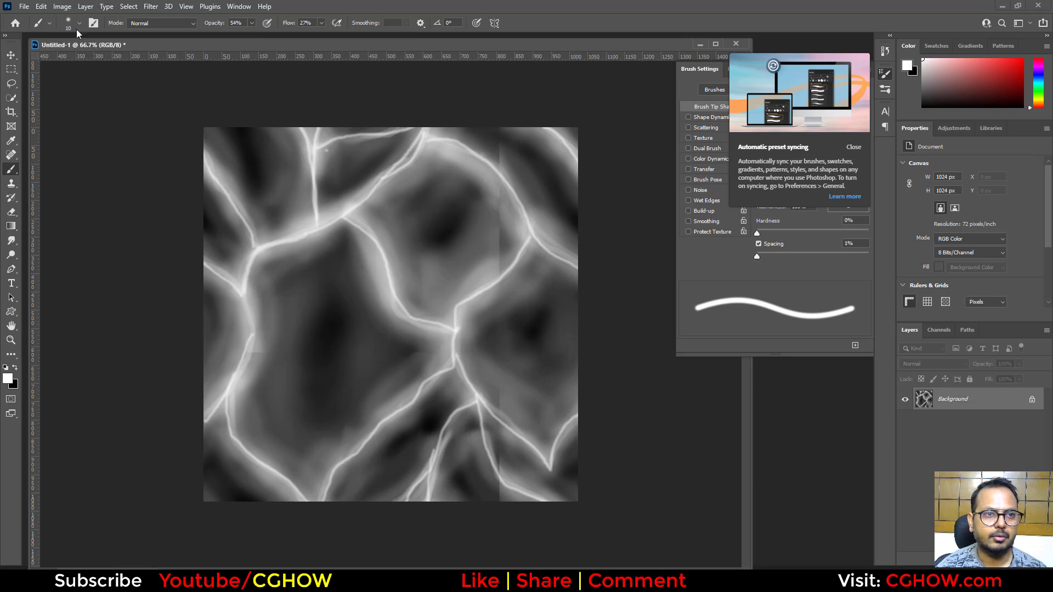
click(149, 8)
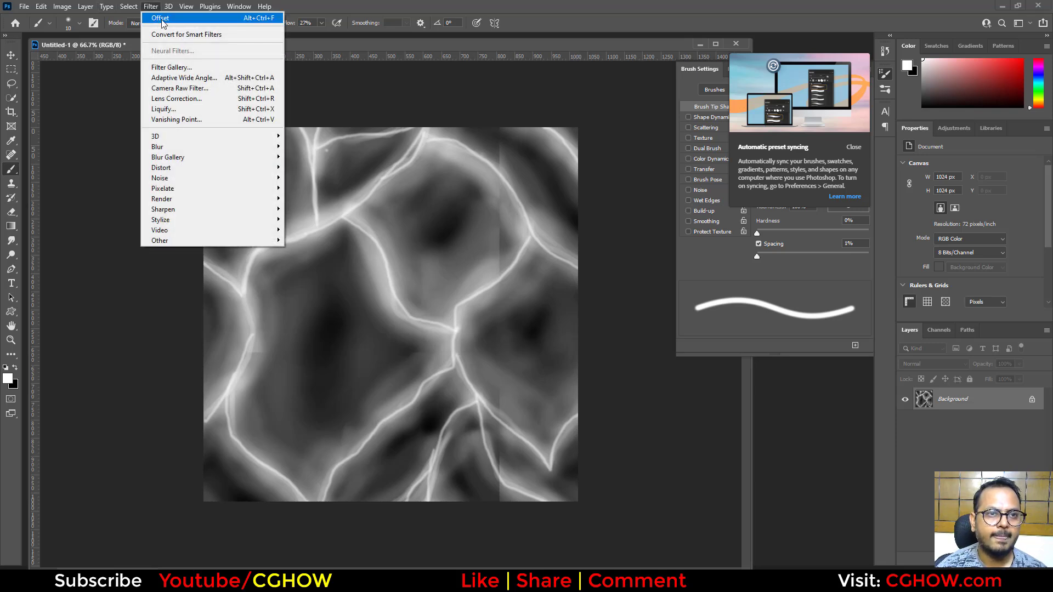
click(165, 20)
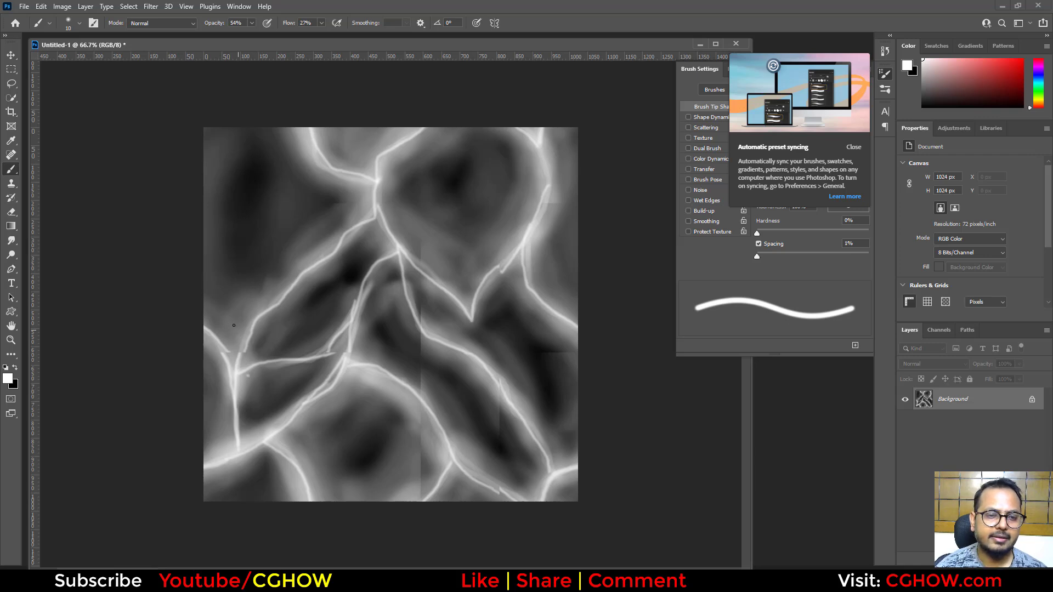
Smudge away the vertical seams through the centre and lower-right veins with a 60 px tip at 32% strength
click(10, 244)
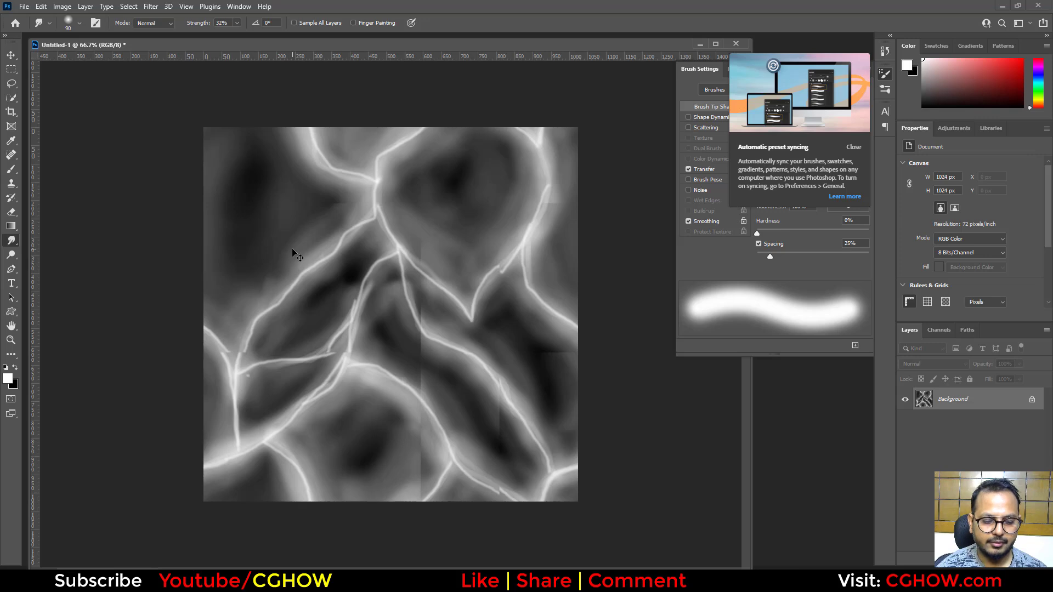
key(ctrl+plus)
key(ctrl+plus)
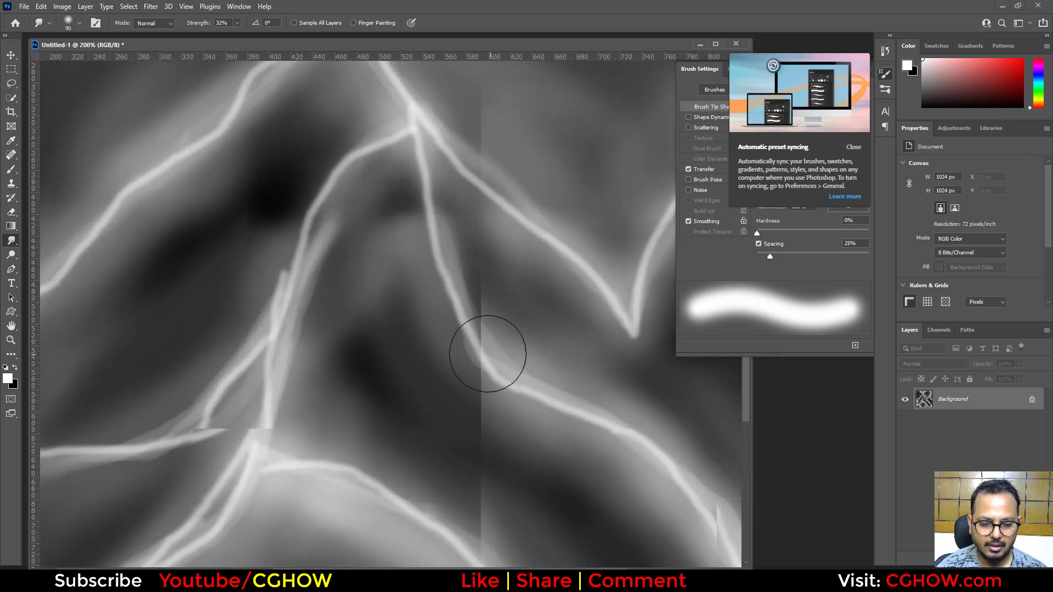
key(bracketleft)
key(bracketleft)
key(bracketleft)
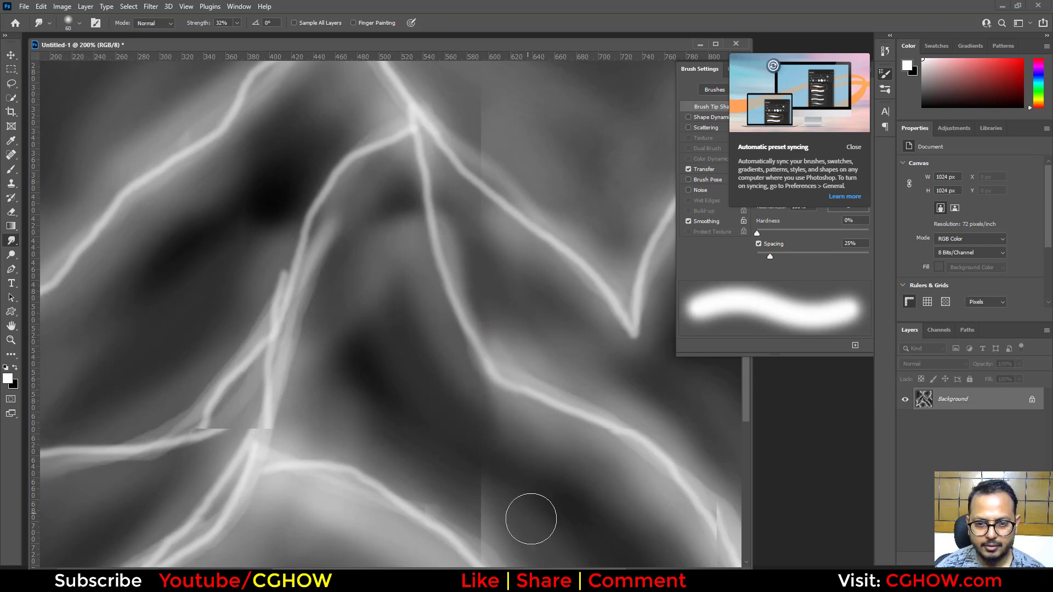
drag(531, 519, 453, 207)
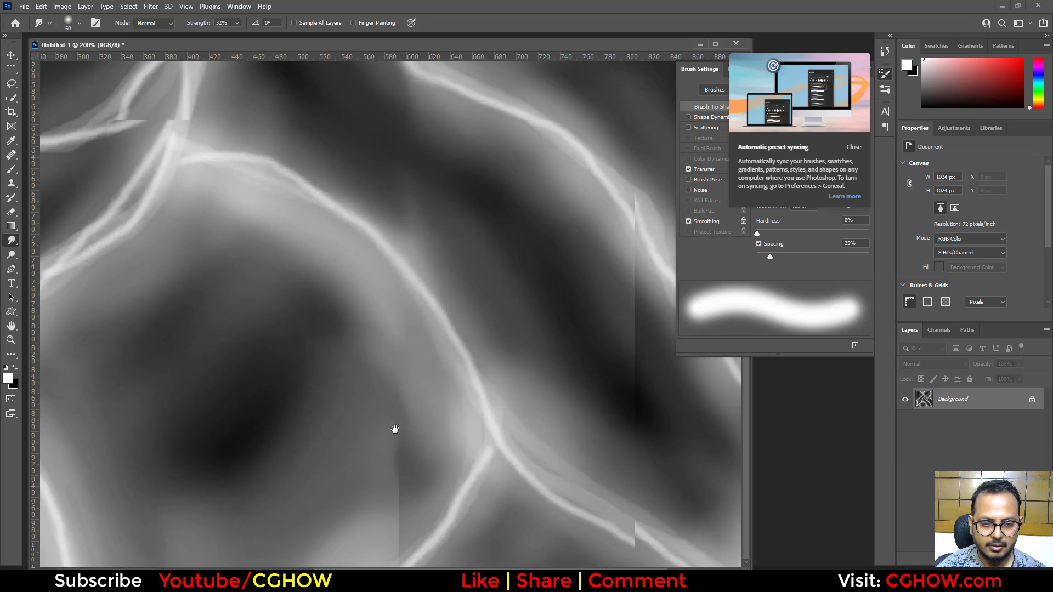
drag(395, 429, 414, 430)
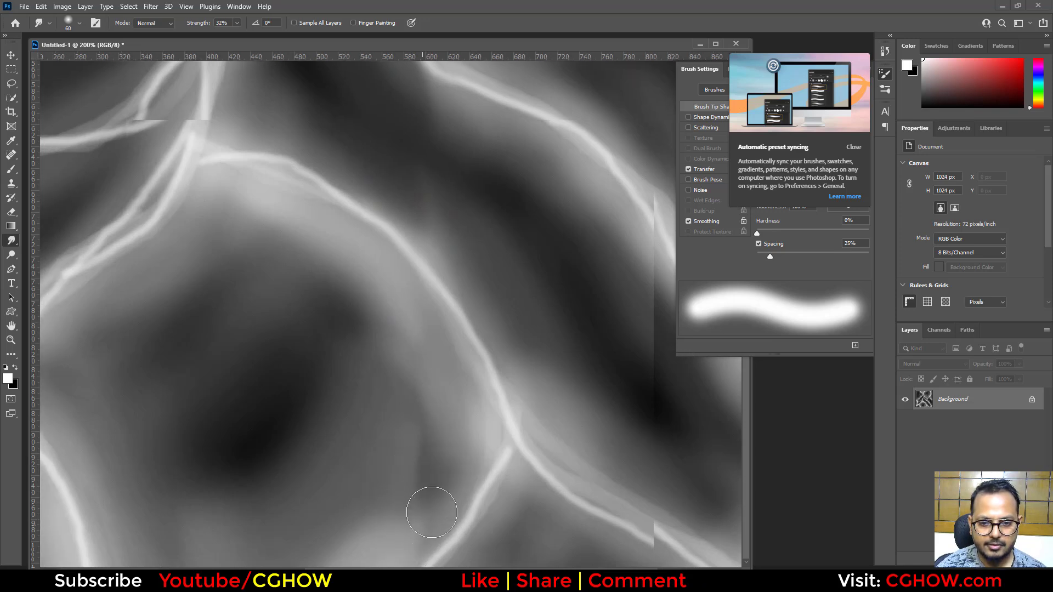
scroll(559, 350, right, 5)
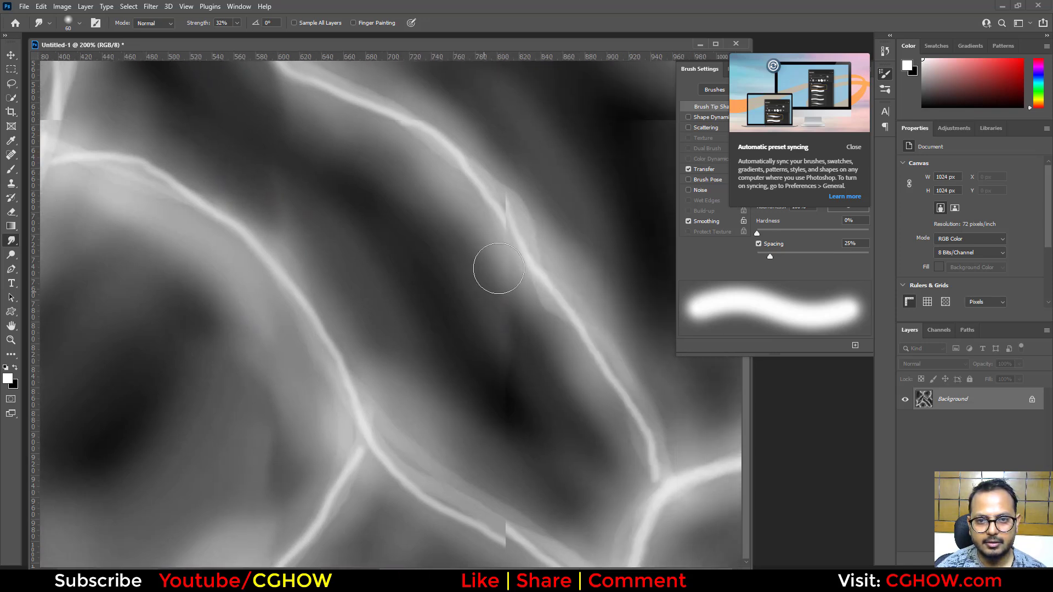
mouse_move(548, 230)
mouse_down()
mouse_move(515, 157)
mouse_move(510, 238)
mouse_up()
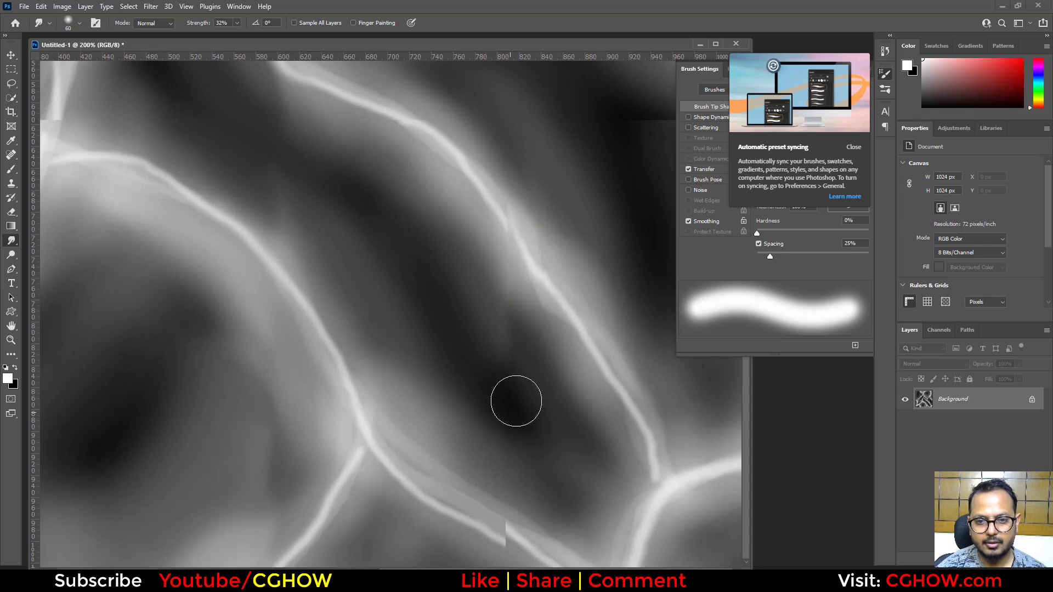
Smudge the vein junction at the pattern's upper middle and the hard edge beside the upper-right vein, clearing the brush settings and sync notice away
scroll(510, 494, up, 5)
scroll(344, 486, left, 7)
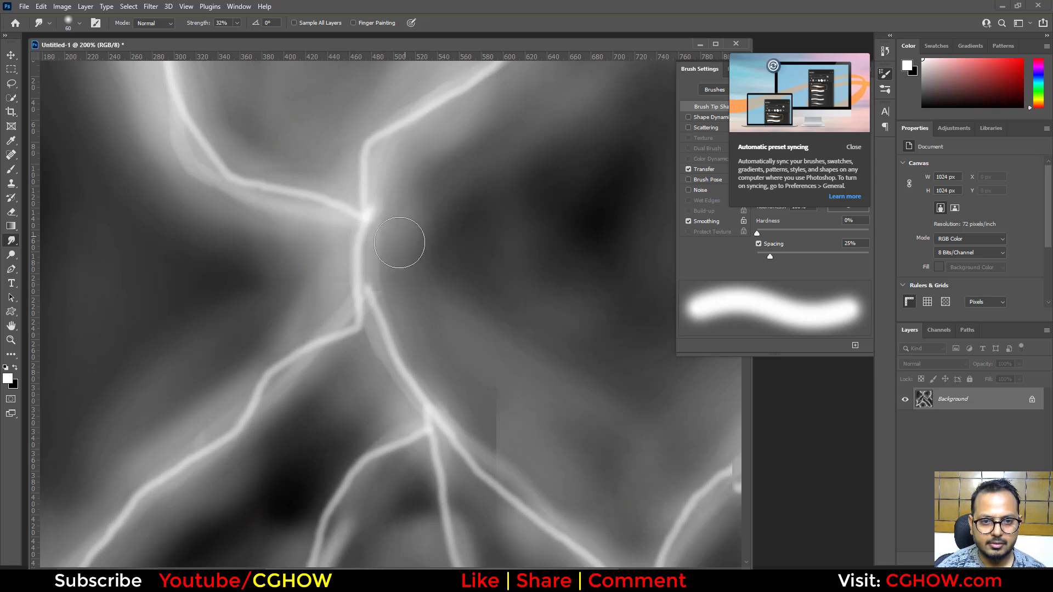
mouse_move(399, 242)
mouse_down()
mouse_move(400, 305)
mouse_move(346, 364)
mouse_move(264, 406)
mouse_up()
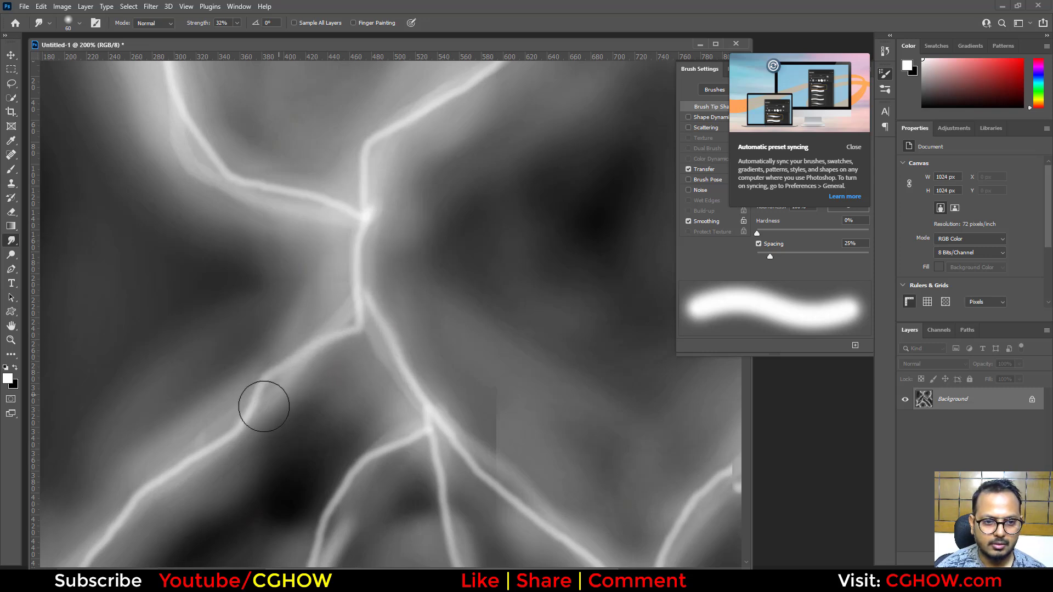
scroll(400, 254, right, 7)
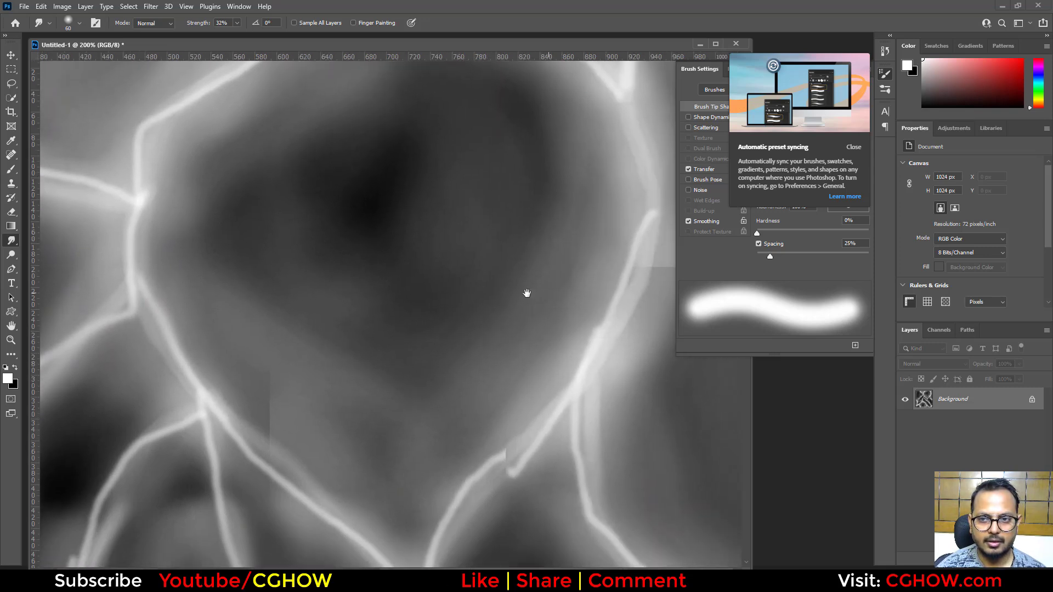
scroll(527, 293, down, 2)
key(F5)
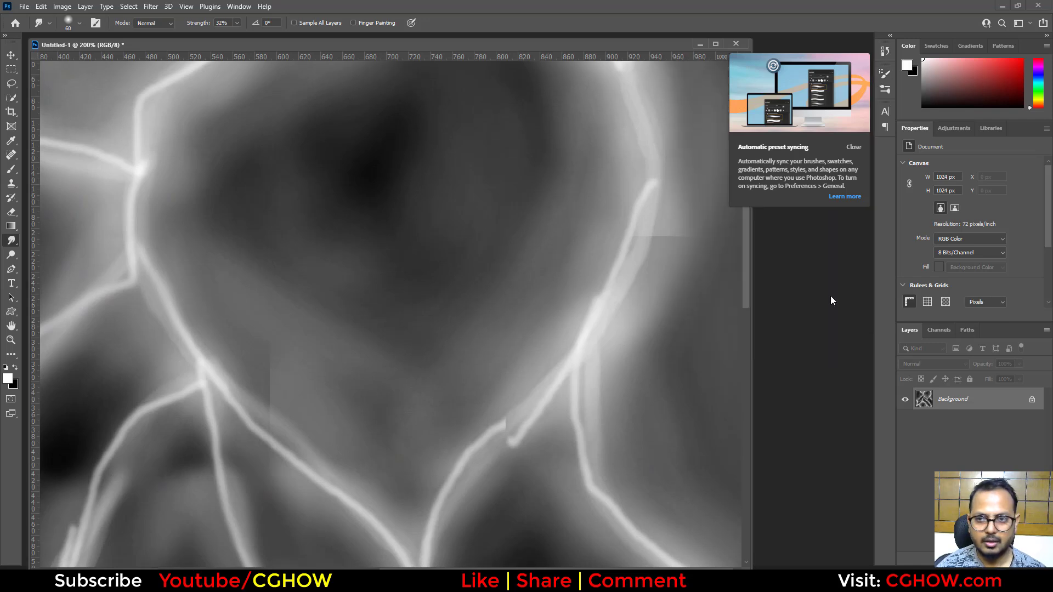
click(854, 148)
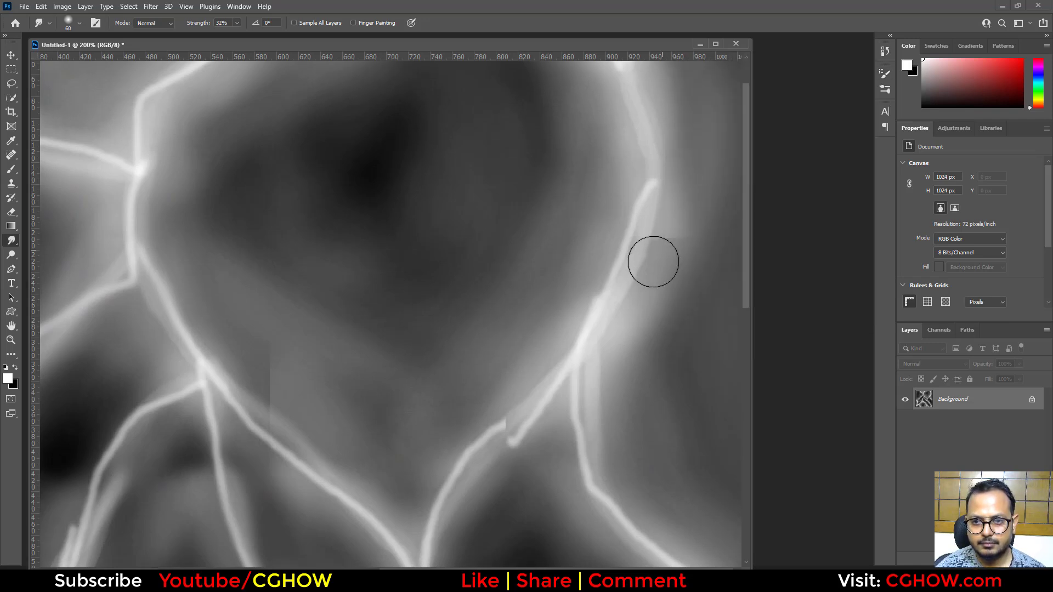
Smudge the horizontal seam across the left-hand veins and the broken vein near the upper right into continuous lines
scroll(572, 319, down, 5)
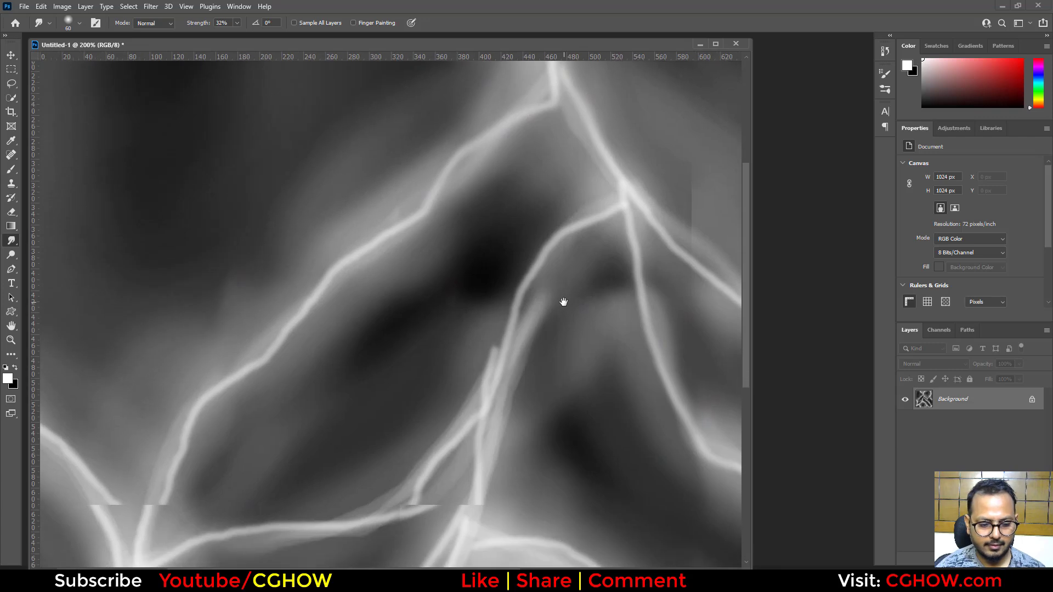
scroll(317, 419, up, 1)
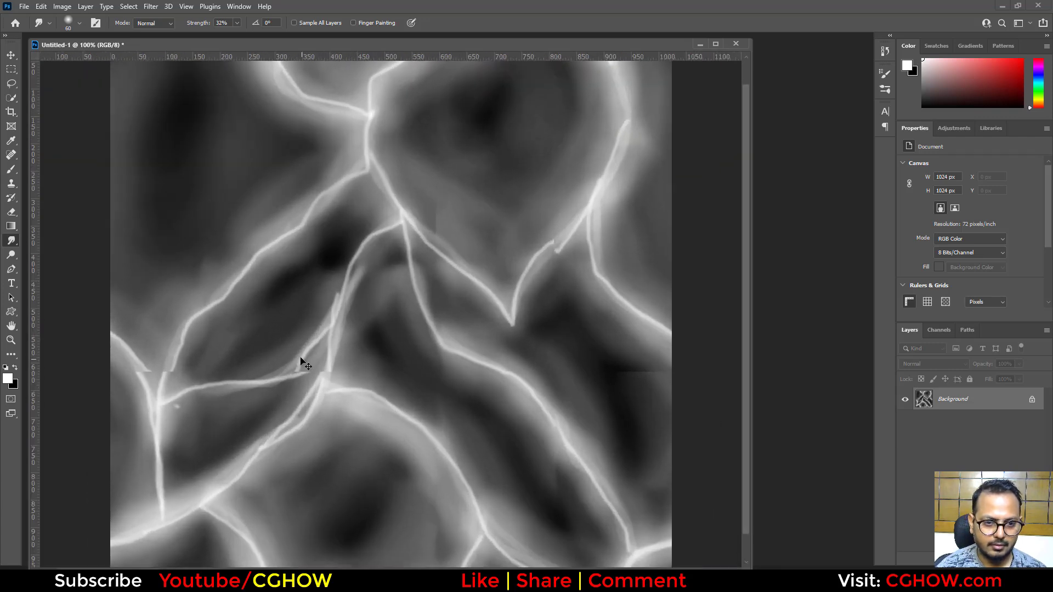
mouse_move(301, 362)
mouse_down()
mouse_move(278, 382)
mouse_move(306, 364)
mouse_move(209, 395)
mouse_move(217, 390)
mouse_move(158, 381)
mouse_up()
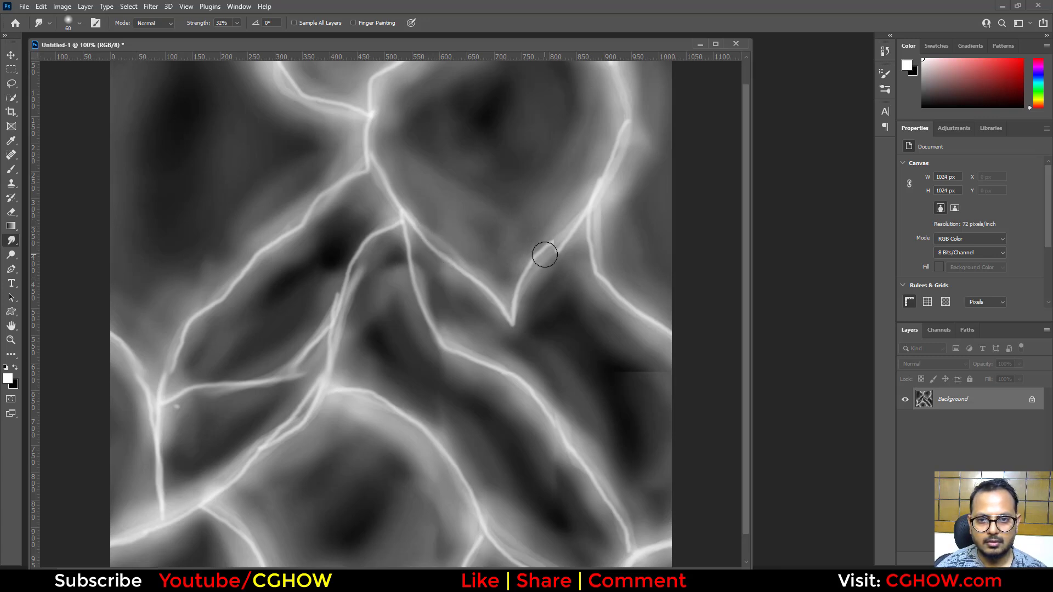
drag(545, 254, 564, 236)
key(ctrl+minus)
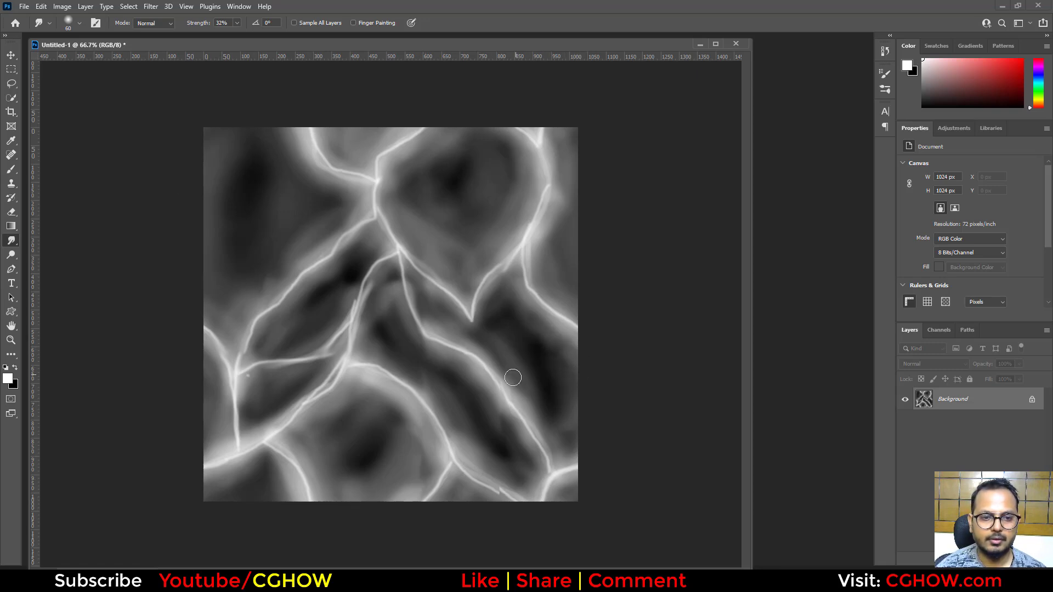
Apply a Gaussian Blur with a 3.9 px radius to the merged pattern
click(156, 6)
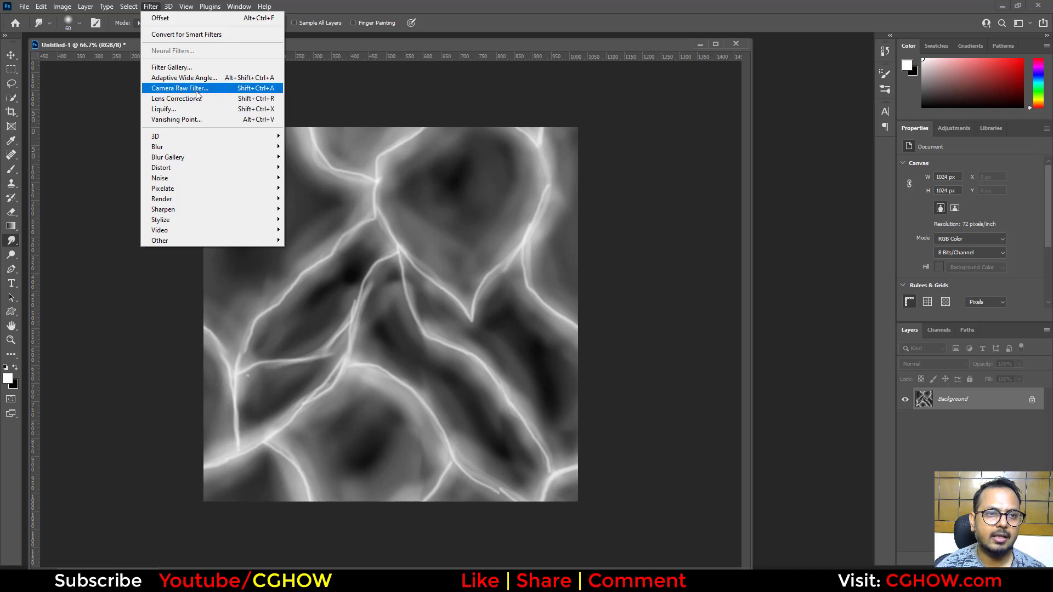
mouse_move(233, 148)
click(314, 188)
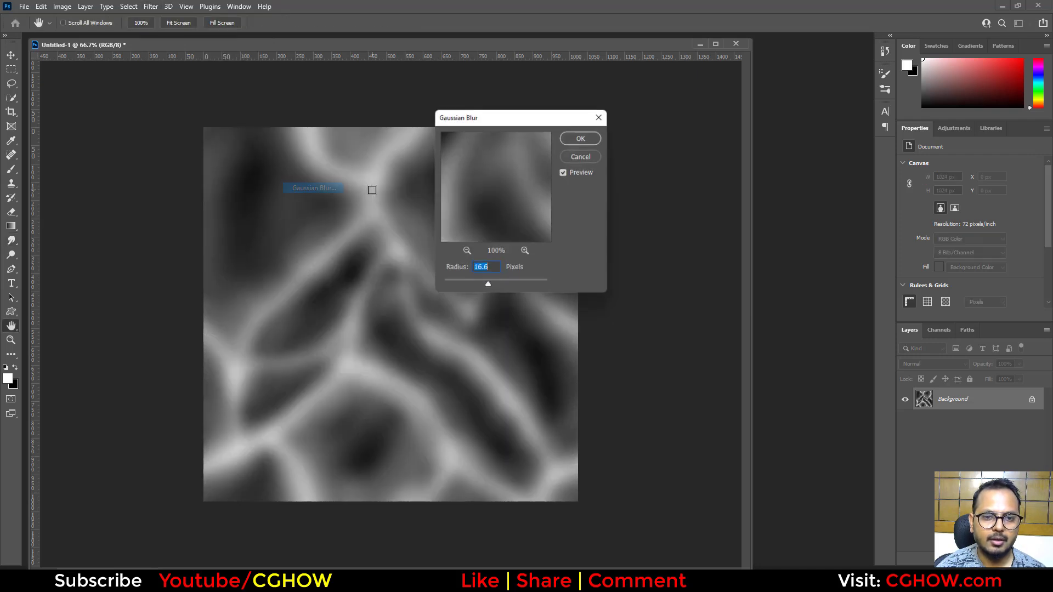
drag(463, 289, 468, 283)
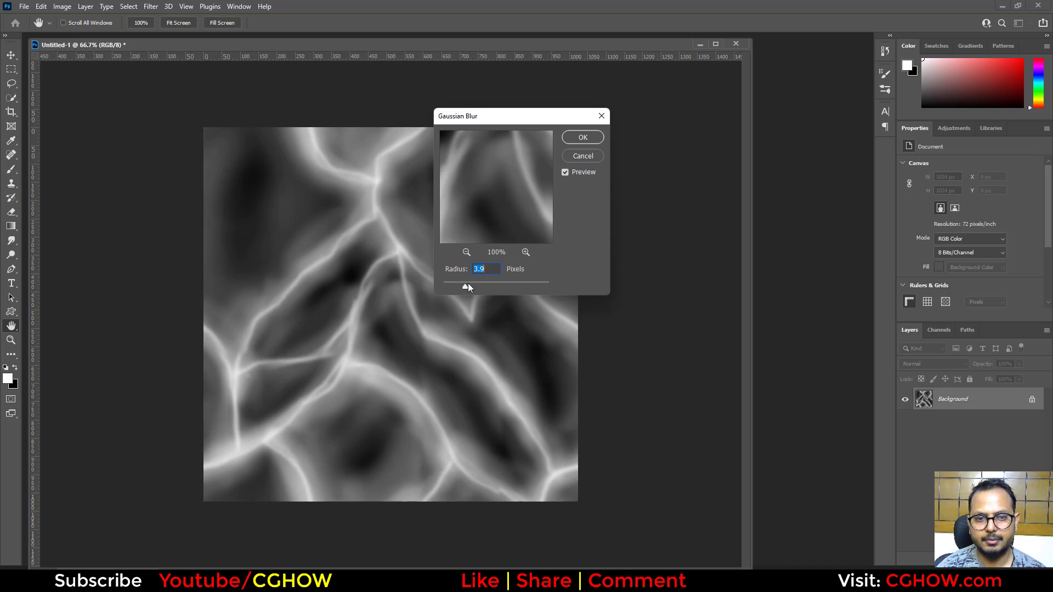
click(577, 139)
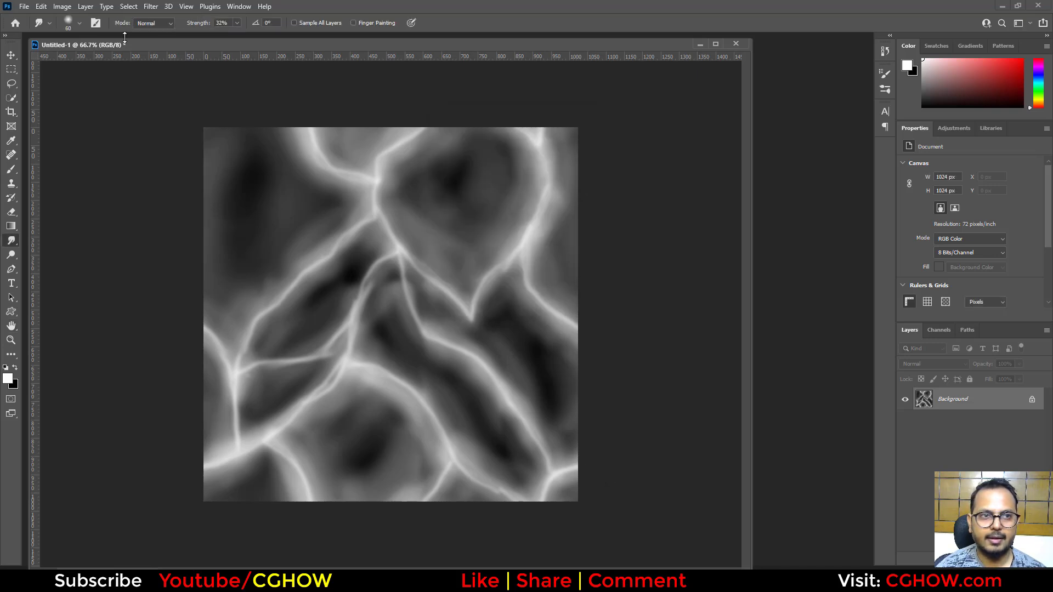
Offset the blurred pattern by +809 px horizontally and +616 px vertically with Wrap Around
click(152, 7)
mouse_move(249, 240)
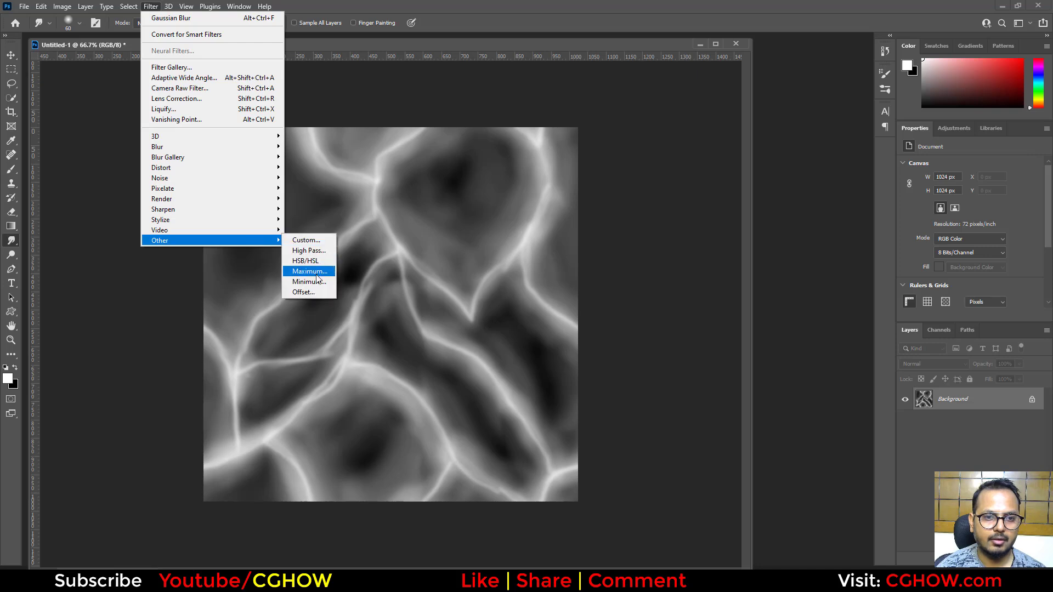
click(305, 292)
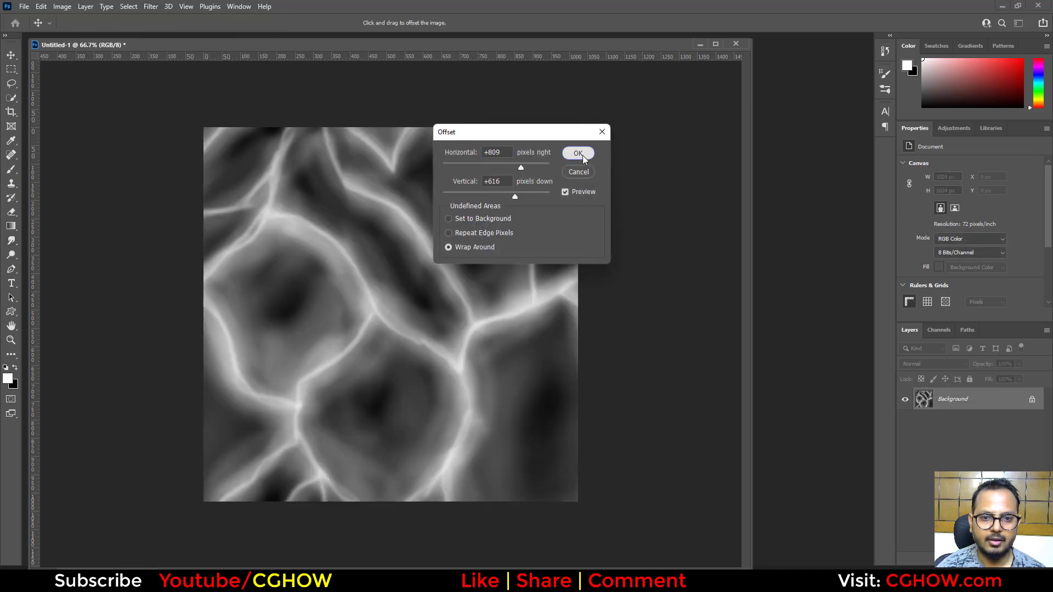
click(578, 153)
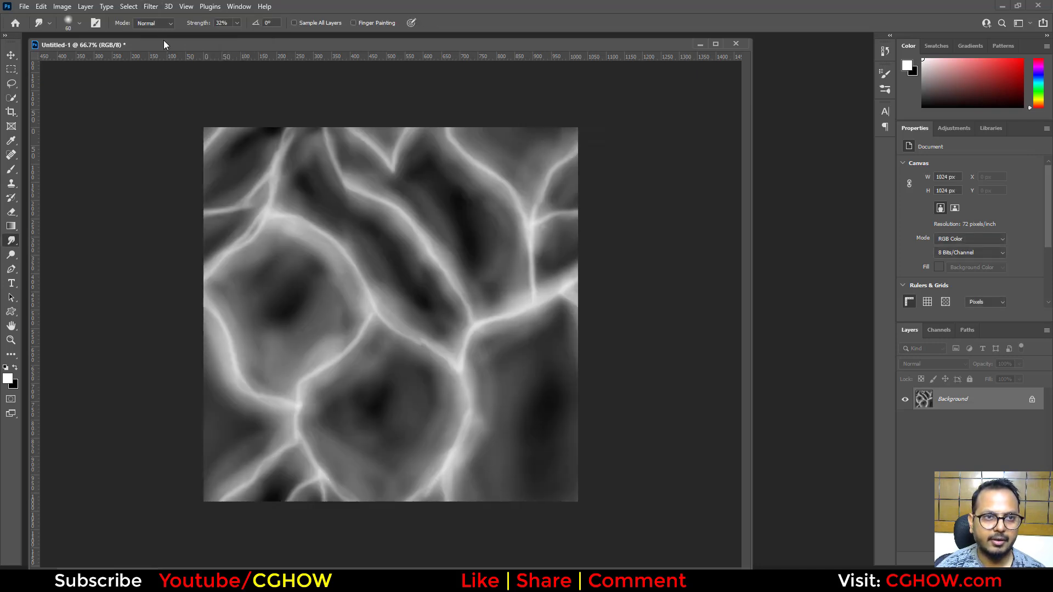
Reapply the same Offset filter repeatedly to check the pattern for remaining seams
click(150, 7)
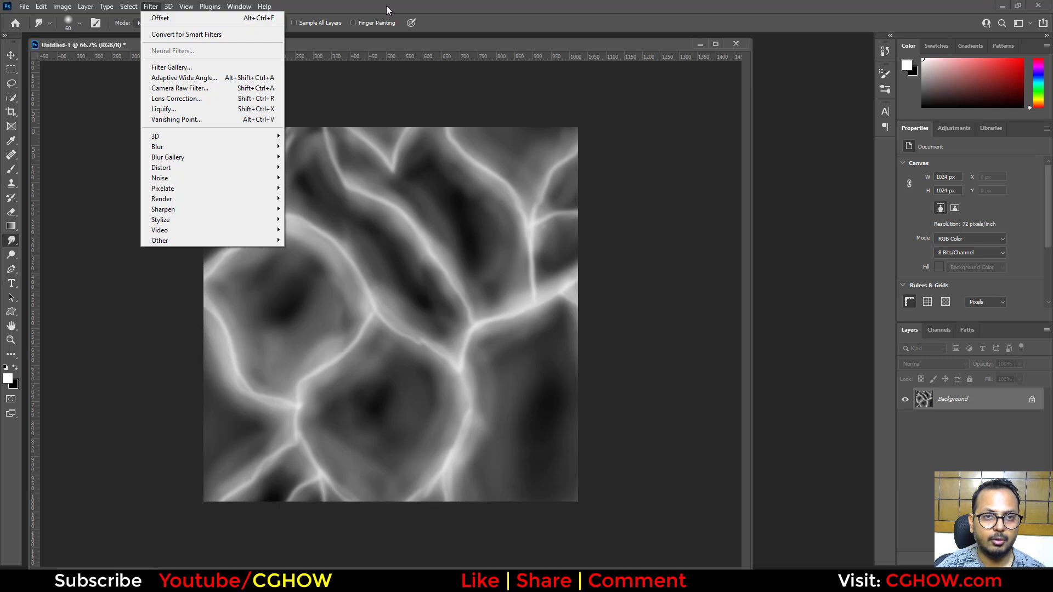
key(Escape)
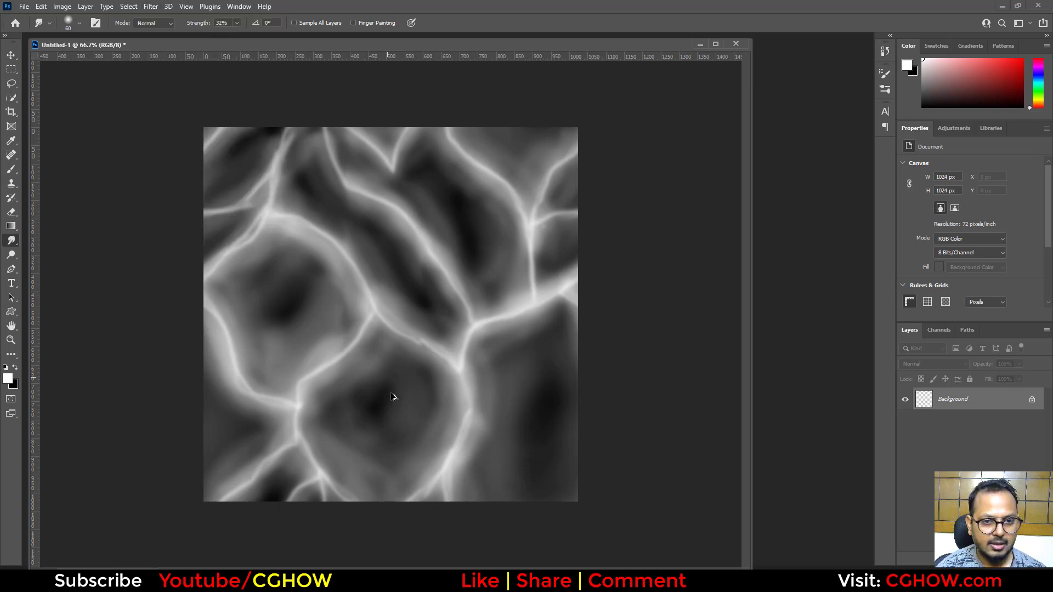
key(ctrl+alt+f)
key(ctrl+alt+f)
key(ctrl+alt+f)
key(ctrl+alt+f)
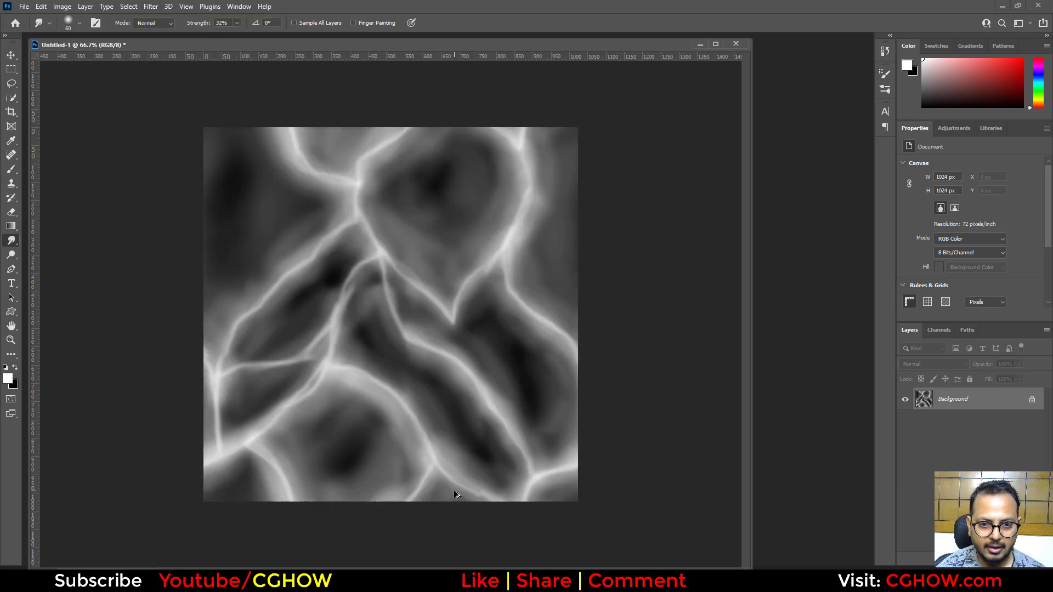
key(ctrl+alt+f)
key(ctrl+alt+f)
key(ctrl+alt+f)
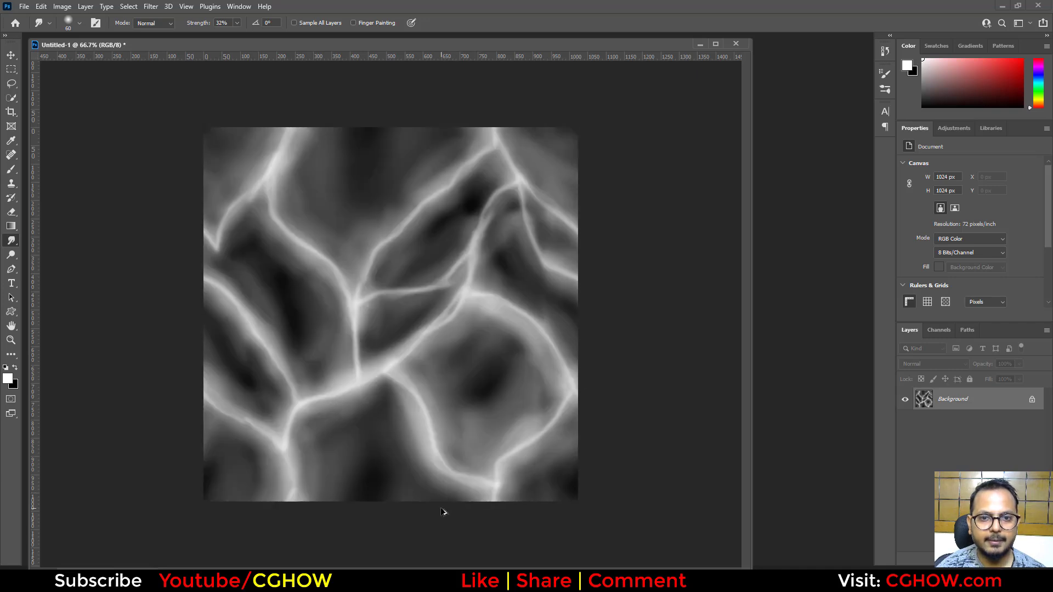
key(ctrl+alt+f)
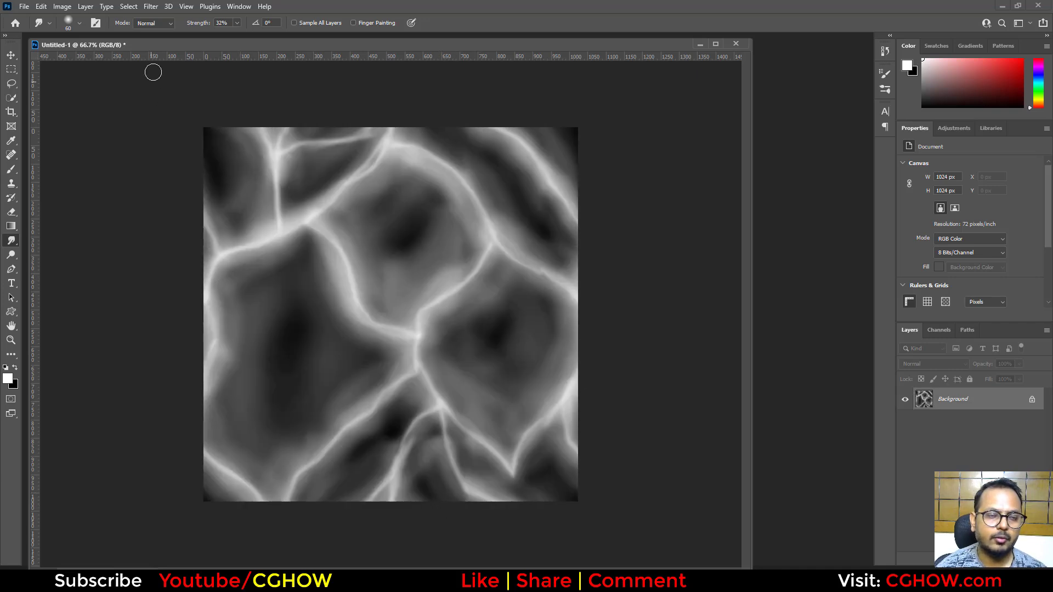
Apply the Minimum filter to the vein pattern with a 4.5 px radius, preserving Roundness
click(151, 6)
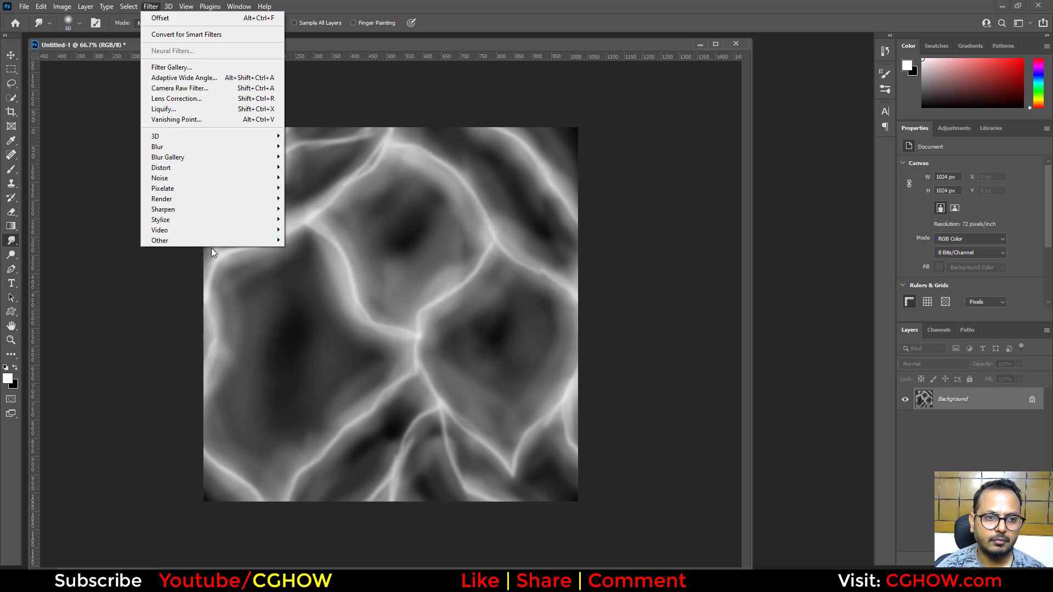
mouse_move(217, 241)
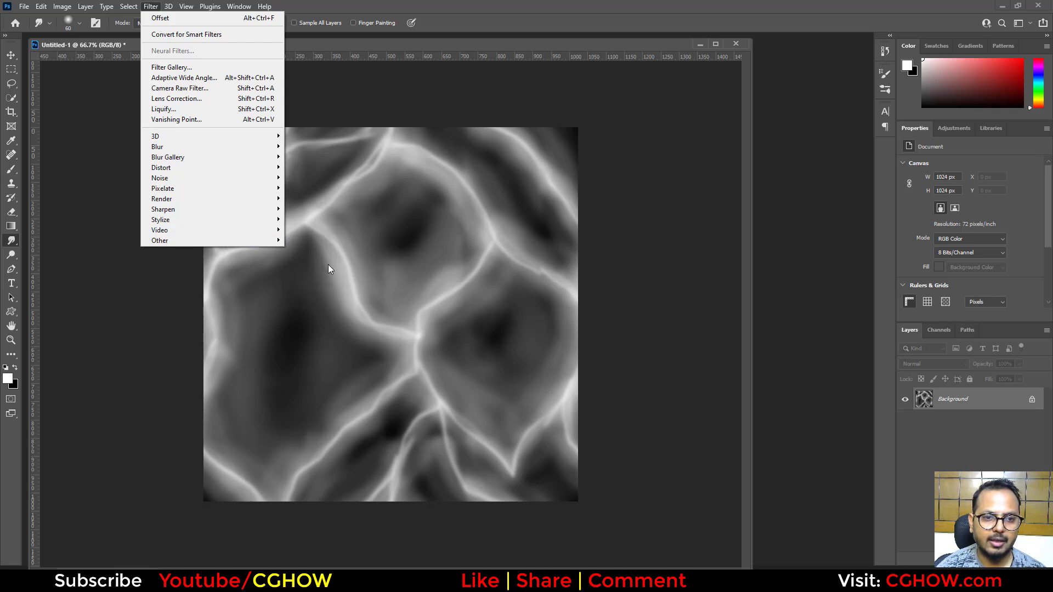
click(318, 280)
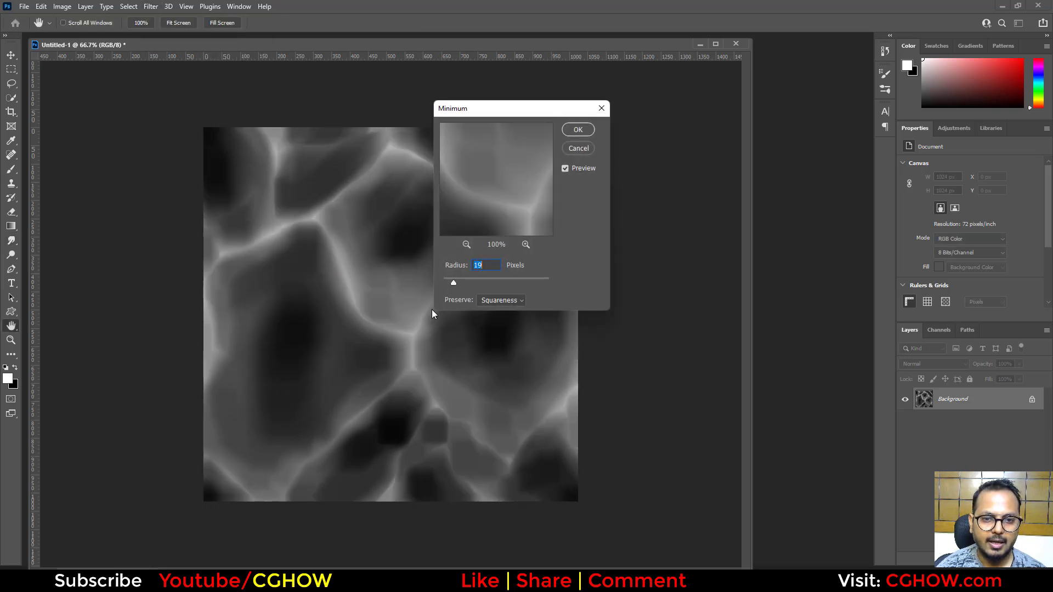
drag(455, 281, 450, 282)
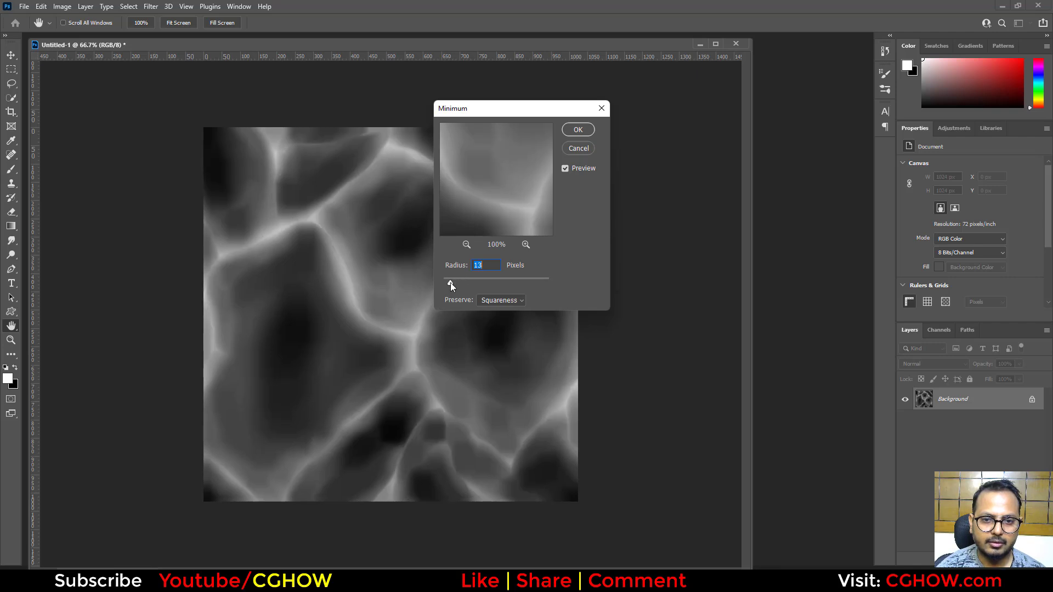
click(505, 301)
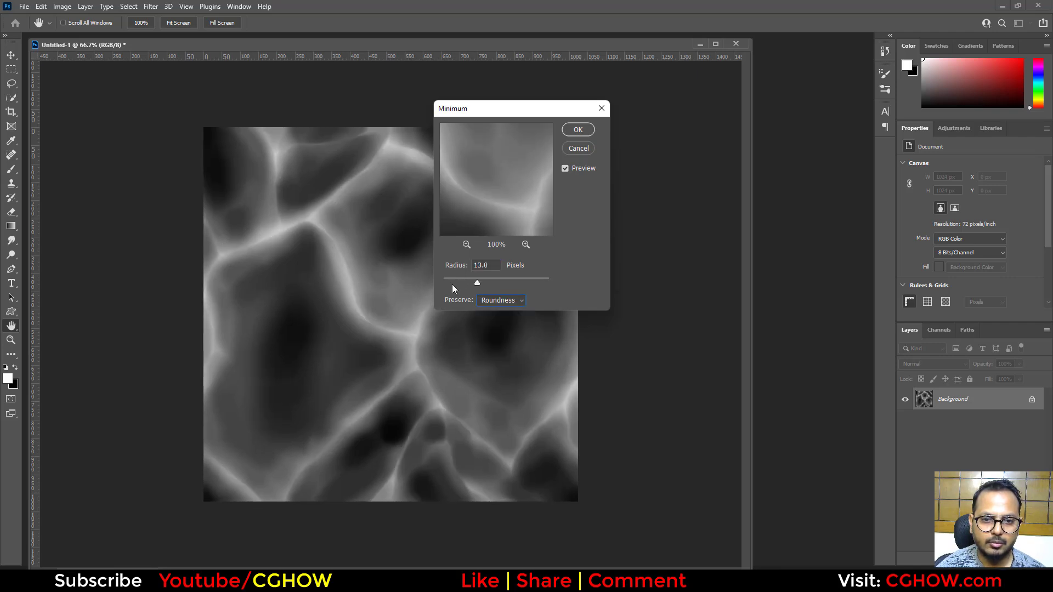
click(463, 283)
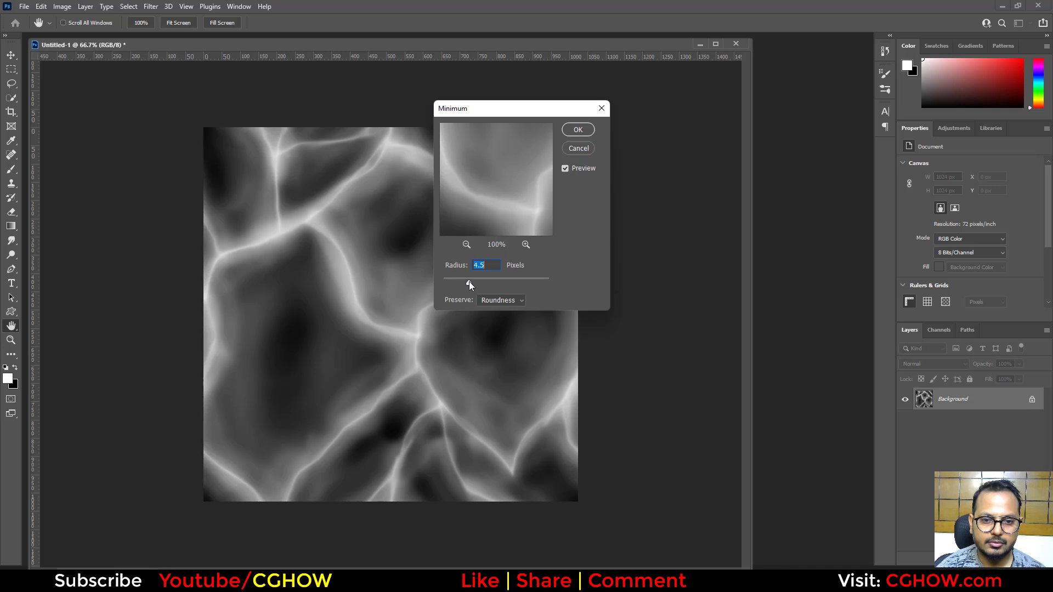
click(578, 130)
Offset the filtered pattern by +809 px horizontally and +616 px vertically with Wrap Around
click(151, 6)
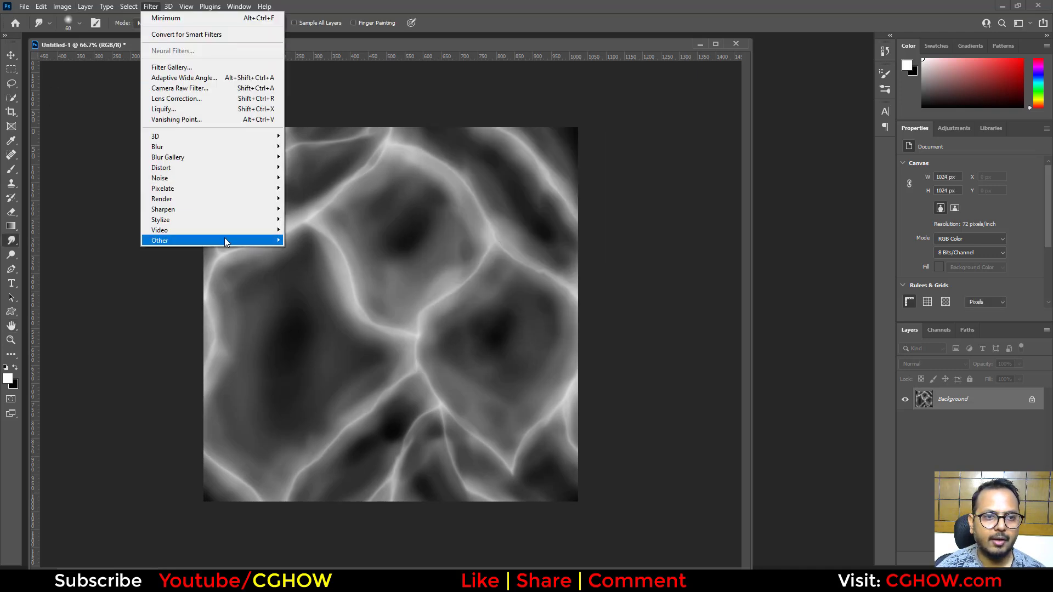
mouse_move(225, 242)
click(326, 294)
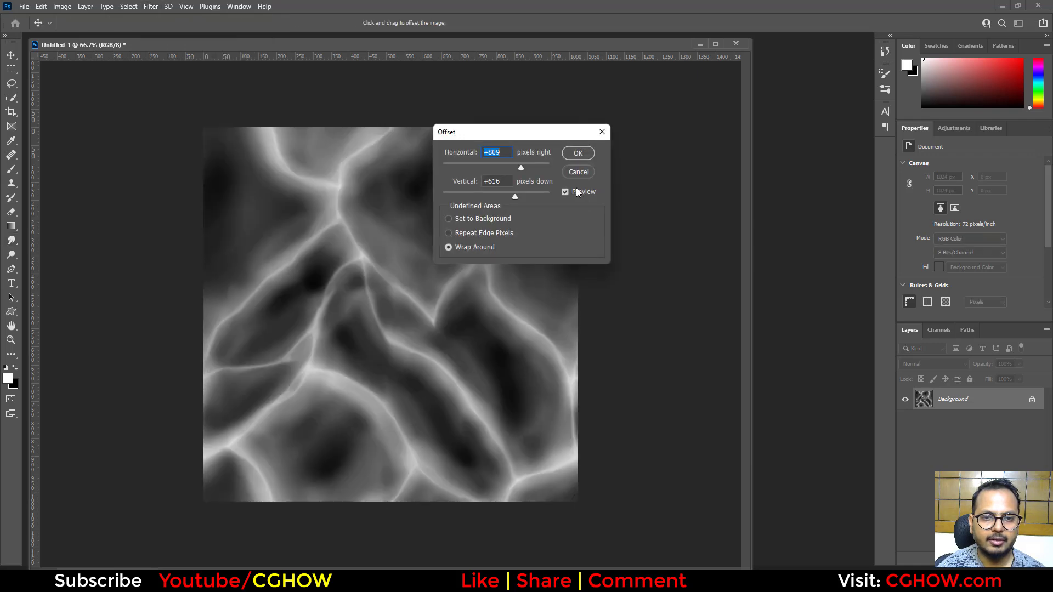
click(578, 153)
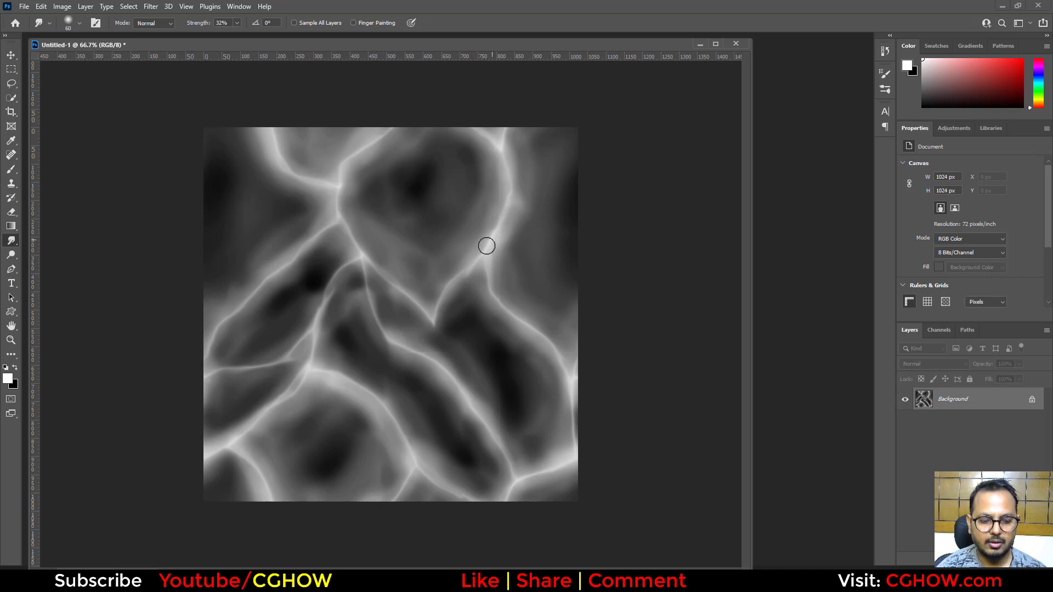
Smudge away the horizontal seam across the veins and gray areas in the left part of the pattern
key(ctrl+plus)
key(ctrl+plus)
drag(599, 228, 470, 165)
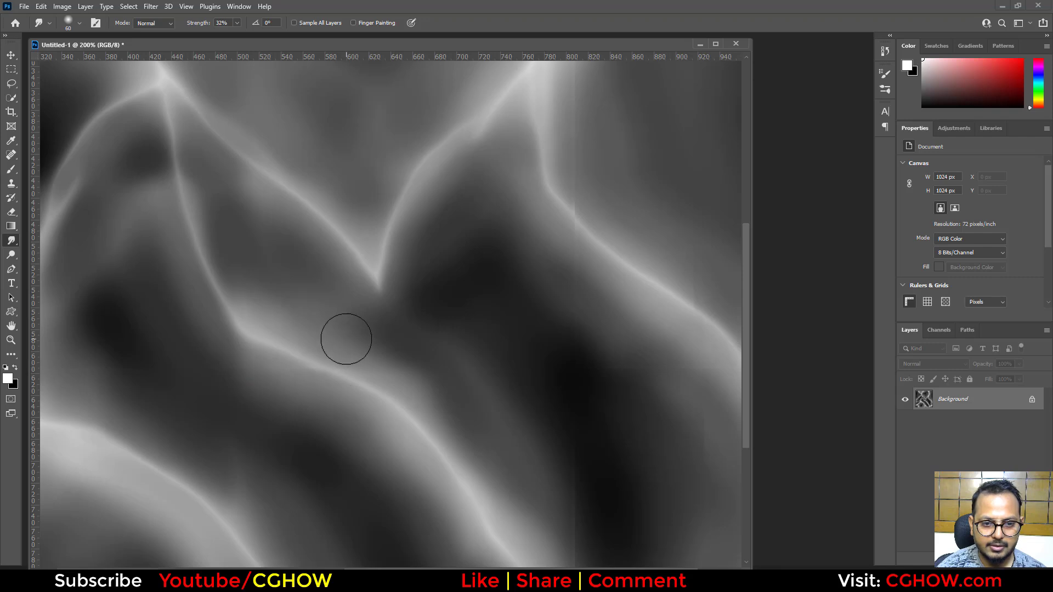
drag(208, 440, 341, 439)
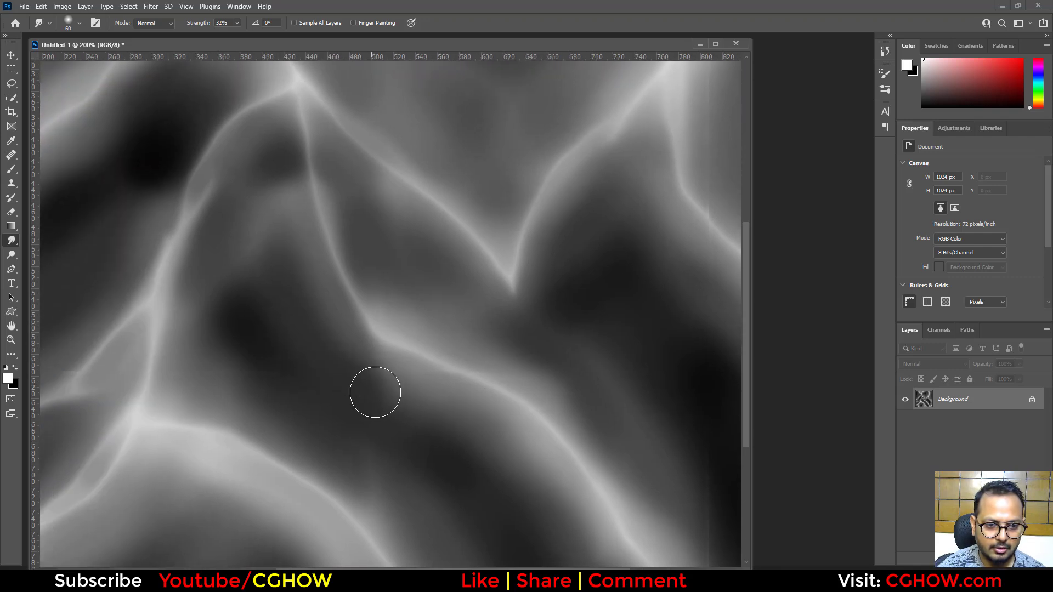
drag(223, 388, 354, 383)
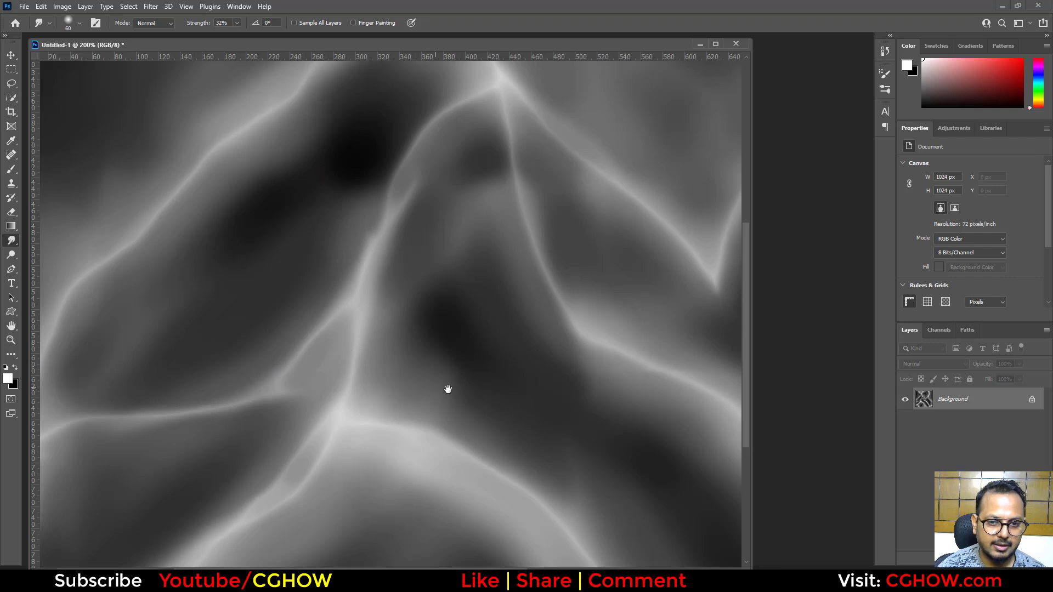
Smudge away the vertical seam running through the veins and gray areas in the right part of the pattern
drag(446, 388, 130, 249)
drag(475, 466, 291, 245)
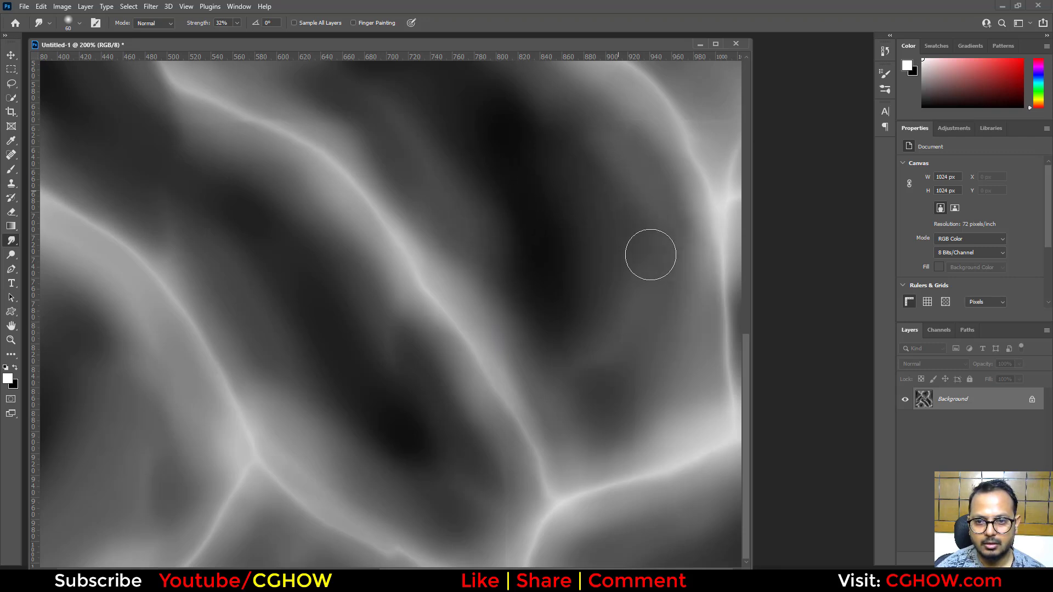
drag(513, 358, 516, 358)
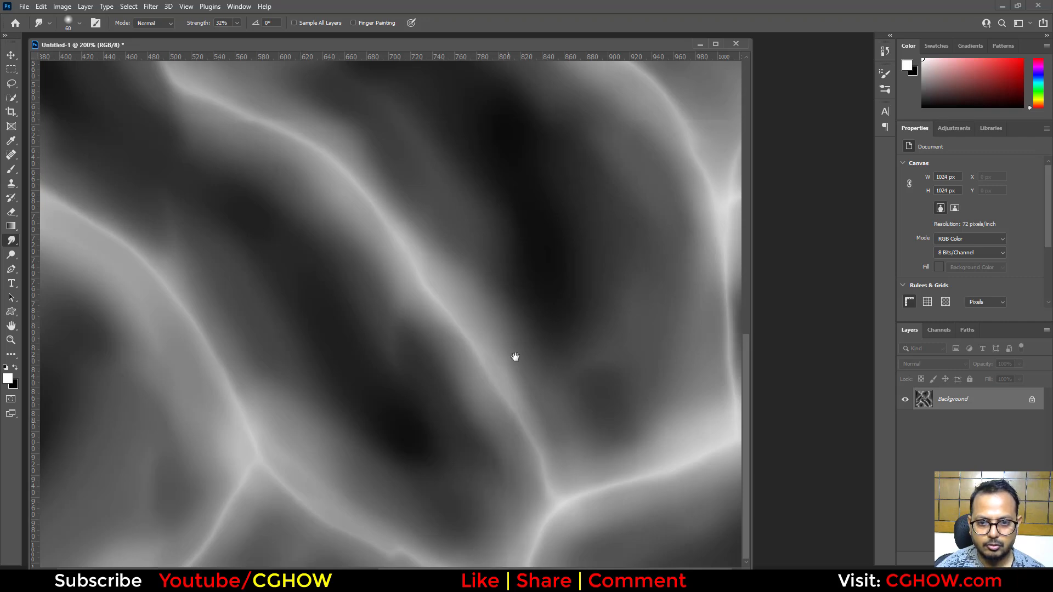
drag(515, 357, 471, 503)
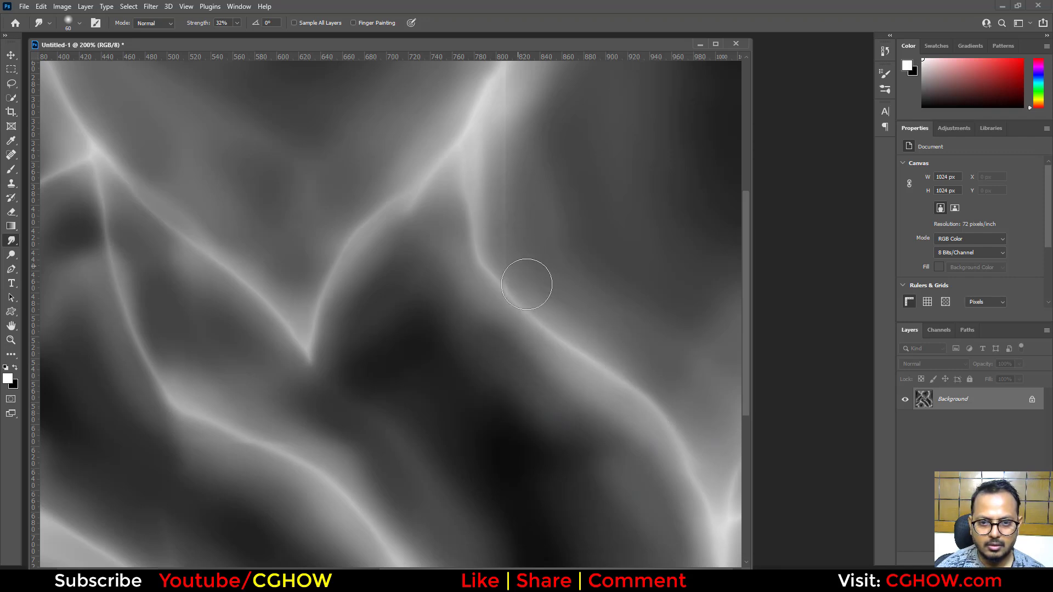
drag(519, 267, 557, 403)
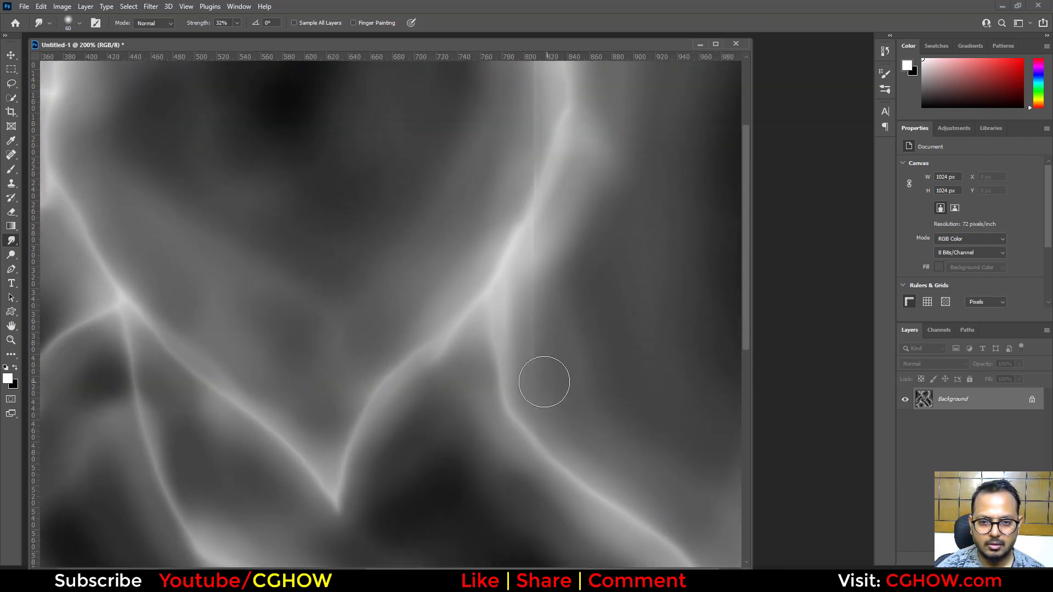
drag(563, 218, 566, 414)
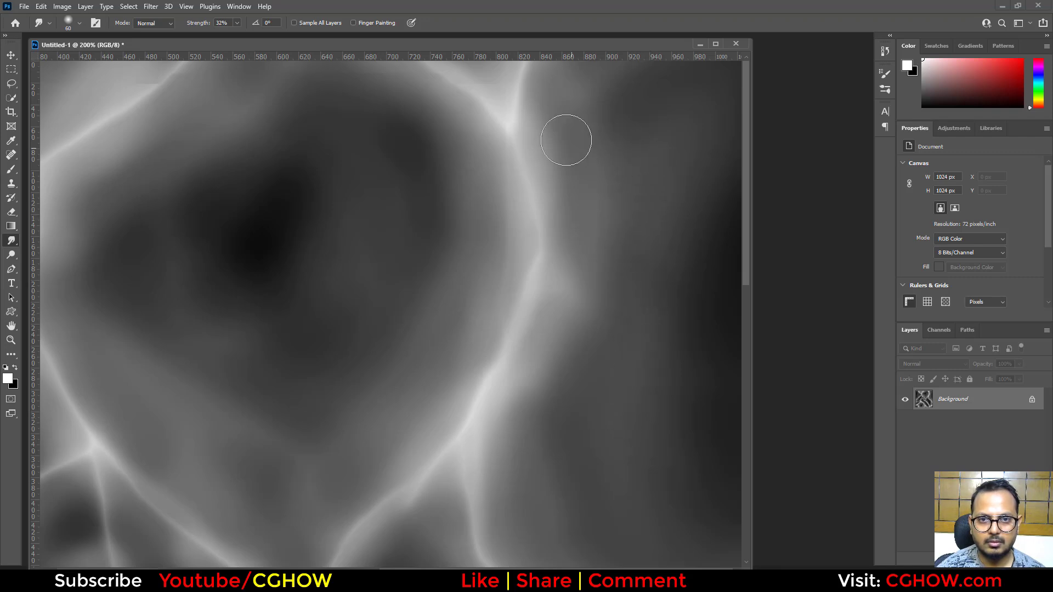
Reduce the smudge brush to 40 px, smooth the seam on the upper vein, and inspect the remaining veins
key(bracketleft)
key(bracketleft)
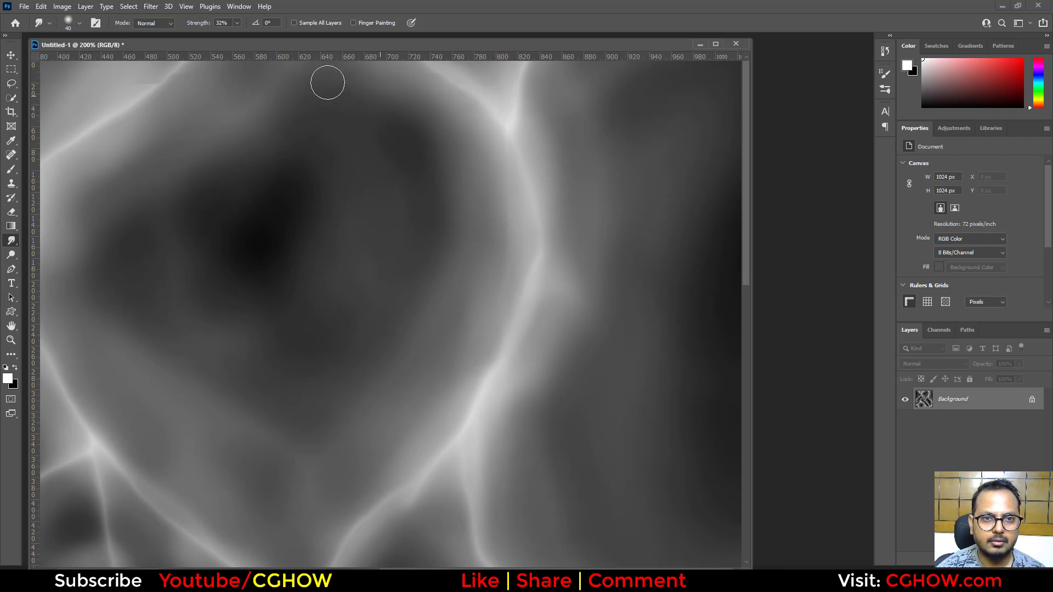
drag(169, 175, 331, 127)
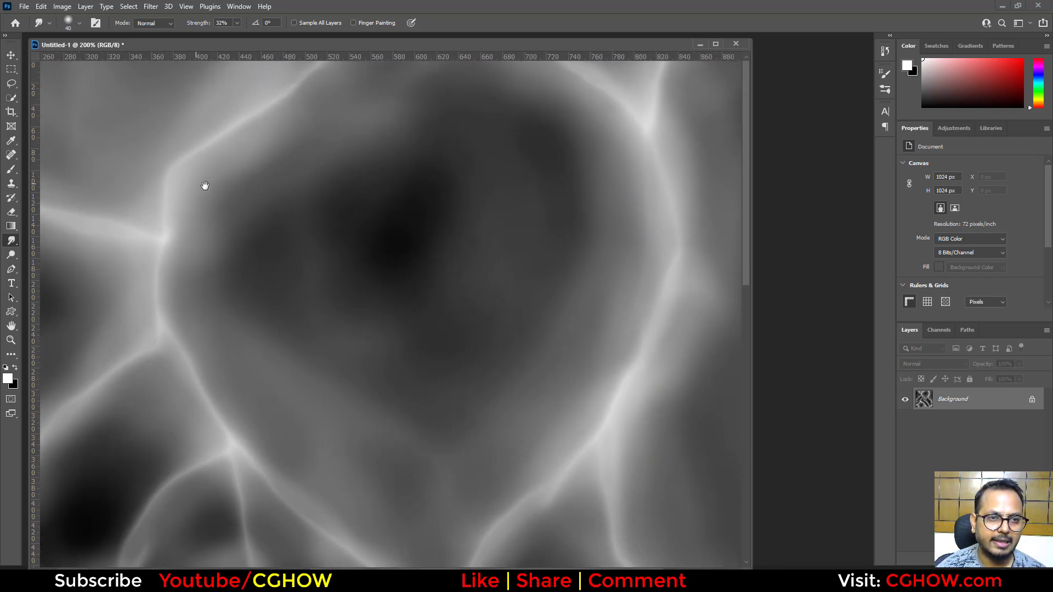
drag(205, 186, 347, 213)
drag(295, 365, 453, 167)
drag(384, 439, 397, 305)
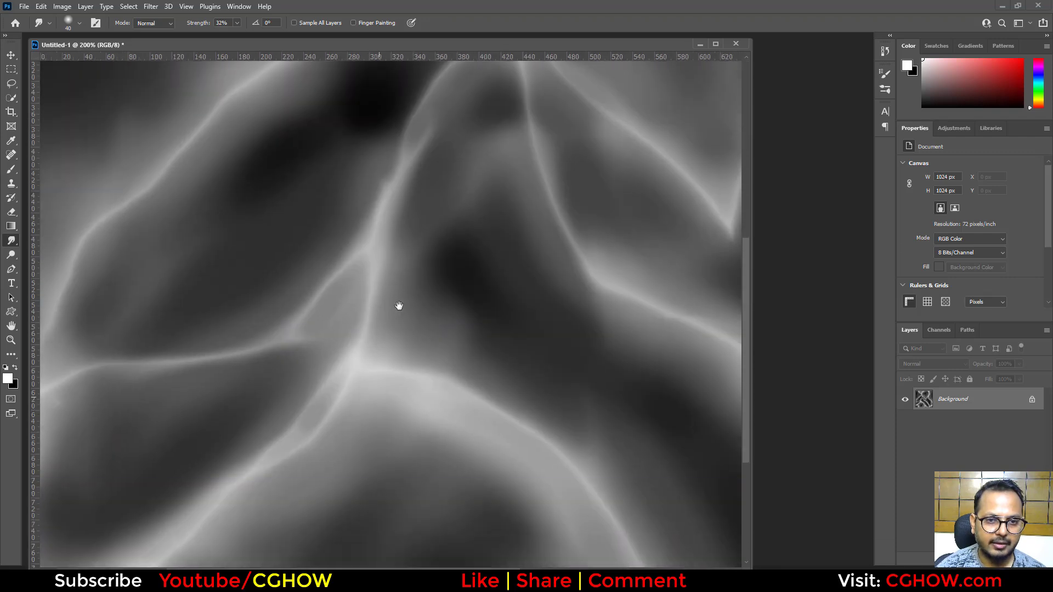
mouse_move(378, 454)
mouse_down()
mouse_move(409, 391)
mouse_move(393, 205)
mouse_move(423, 379)
mouse_up()
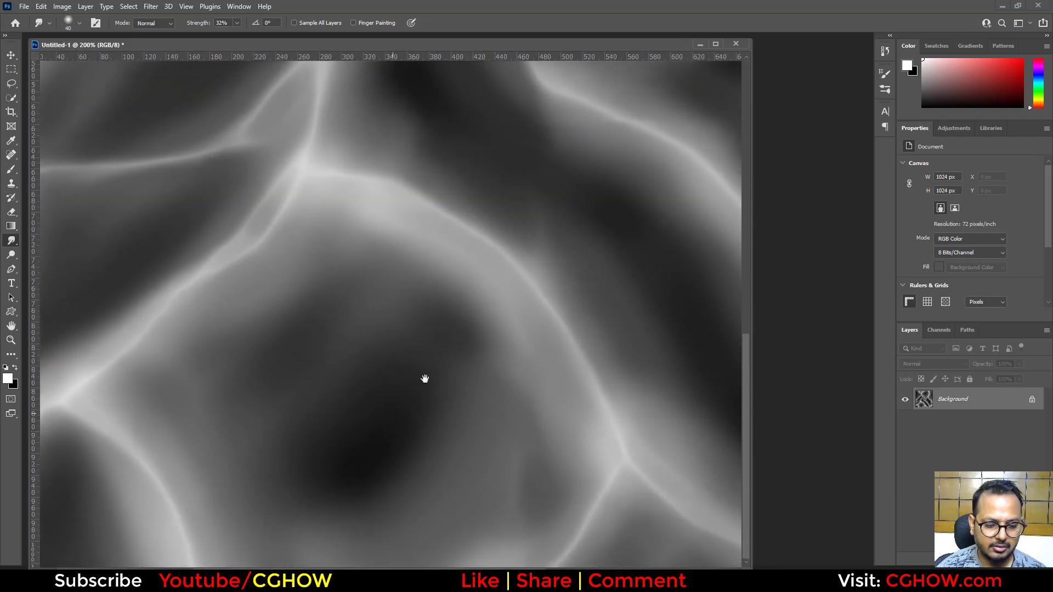
Reapply the last Offset filter to the whole pattern to check its edges
key(ctrl+minus)
key(ctrl+minus)
key(ctrl+minus)
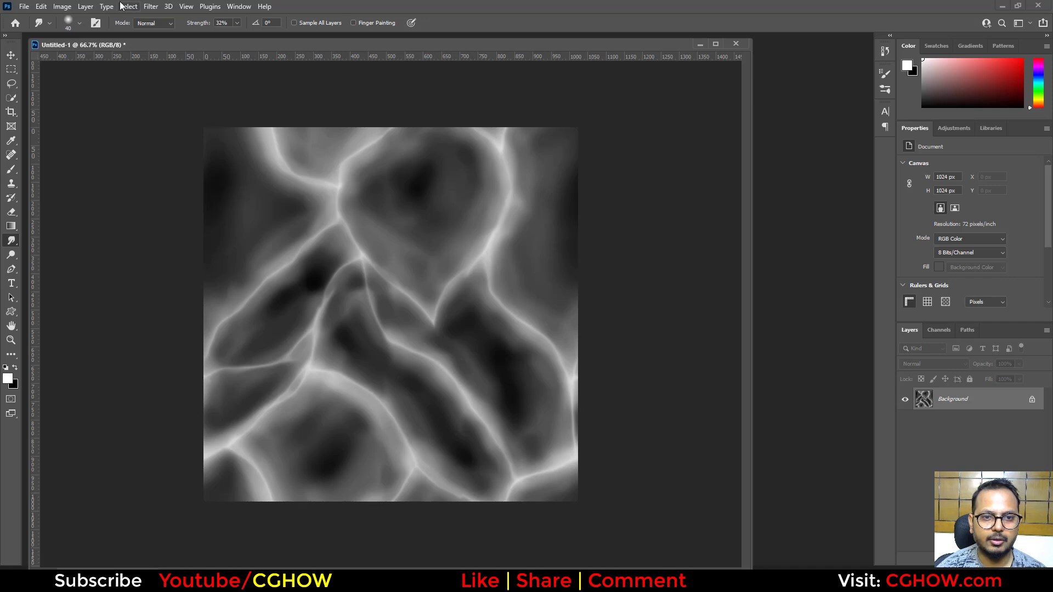
click(151, 6)
click(165, 16)
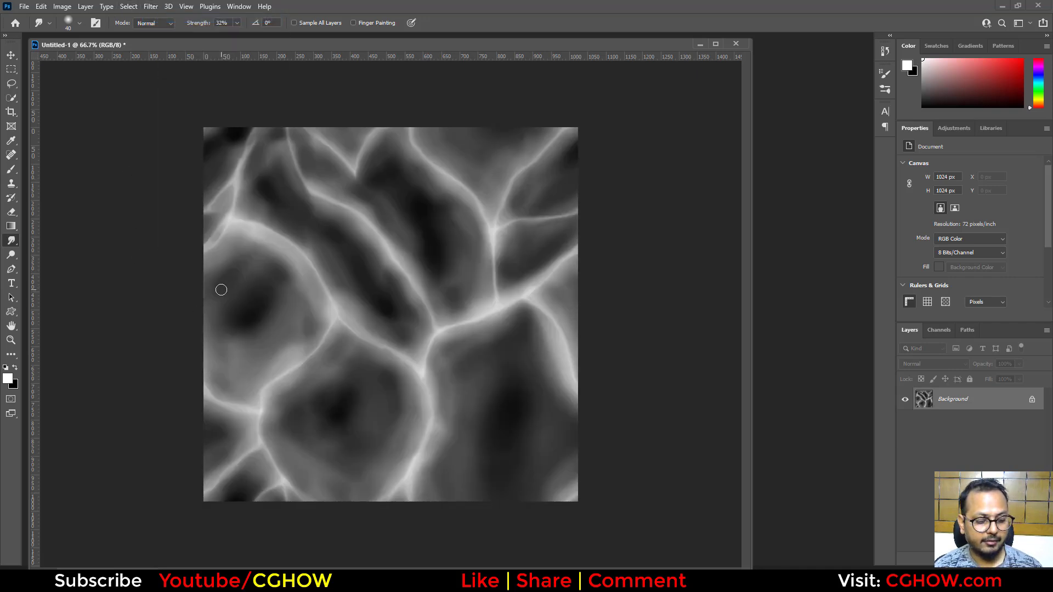
key(ctrl+l)
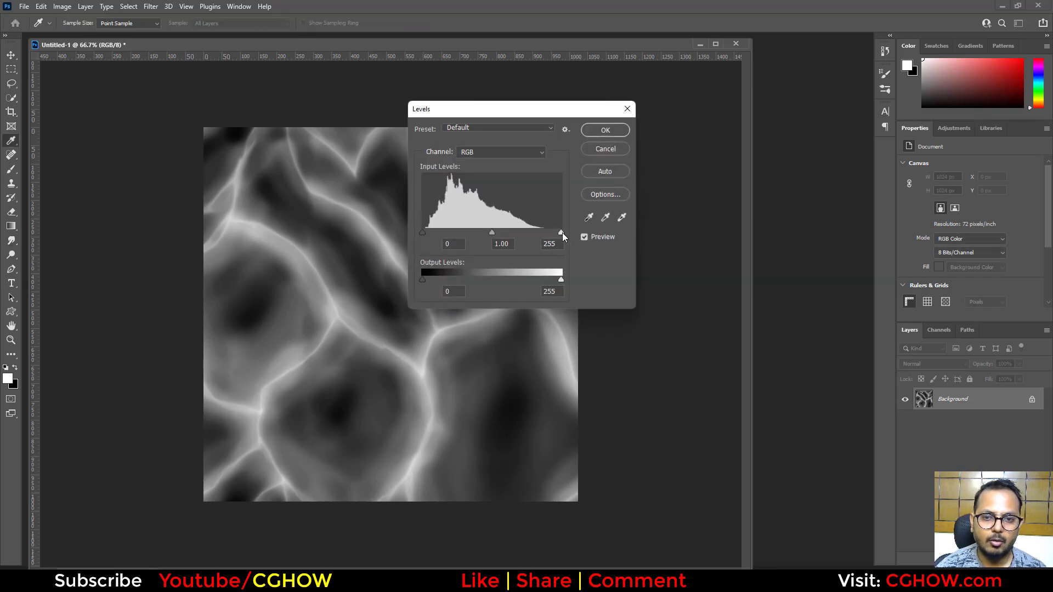
drag(562, 234, 445, 233)
key(ctrl+z)
drag(554, 235, 519, 233)
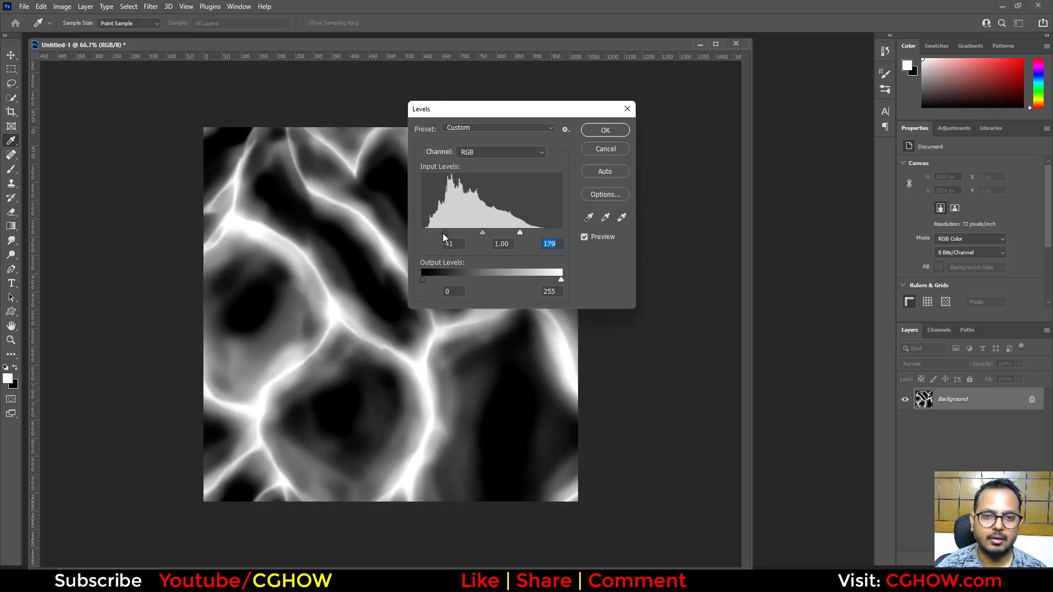
drag(444, 237, 421, 233)
drag(520, 232, 562, 232)
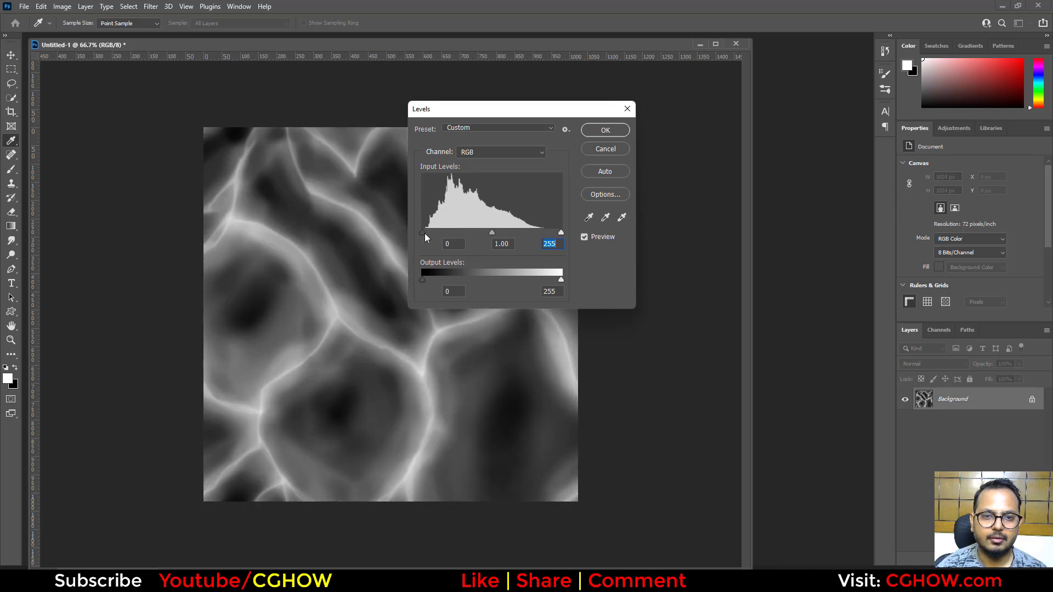
drag(423, 232, 530, 233)
key(ctrl+z)
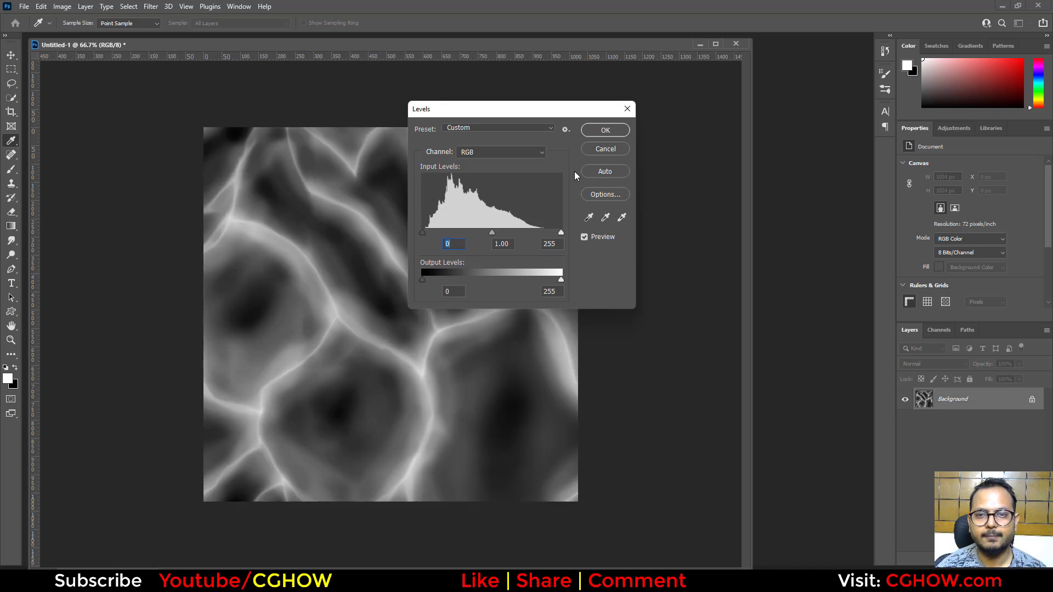
click(601, 149)
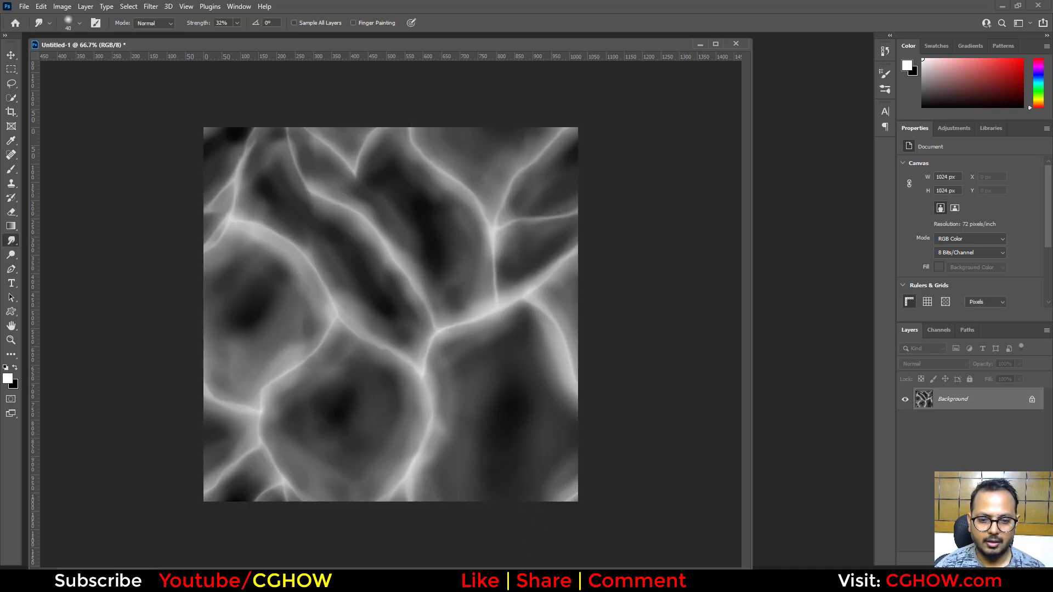
Switch to the browser, examine the reference water texture in the YouTube video, and return to Photoshop
key(alt+Tab)
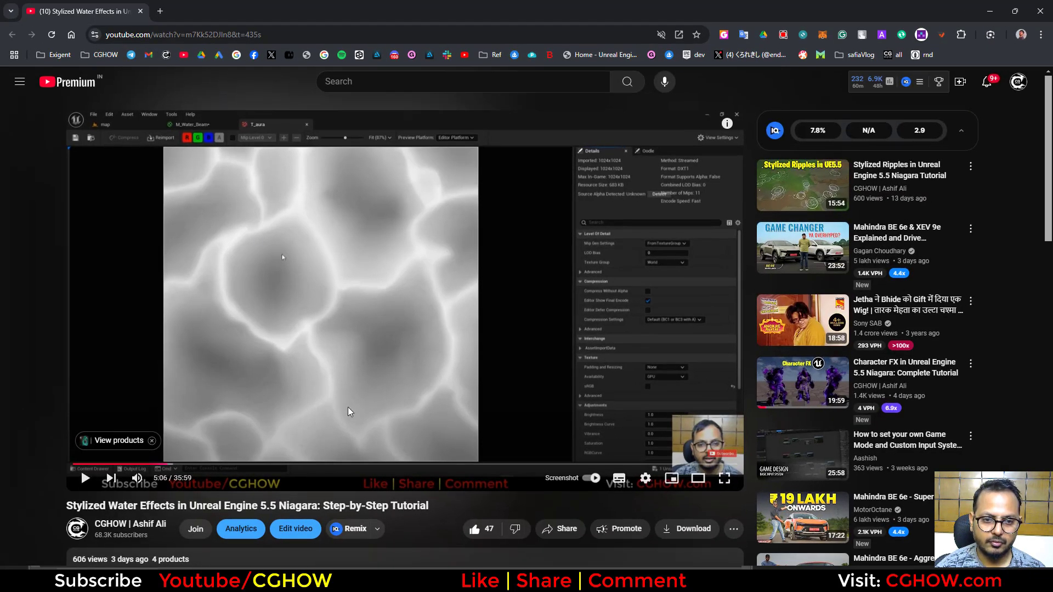
click(990, 11)
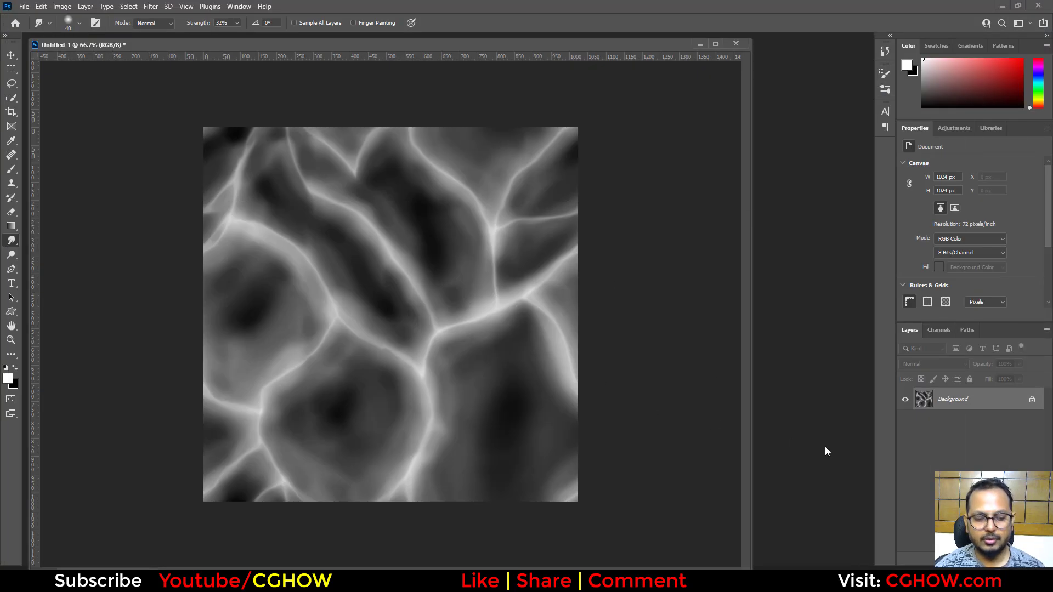
Duplicate the Background layer and apply a Gaussian Blur with a 4.9 px radius to the copy
key(ctrl+j)
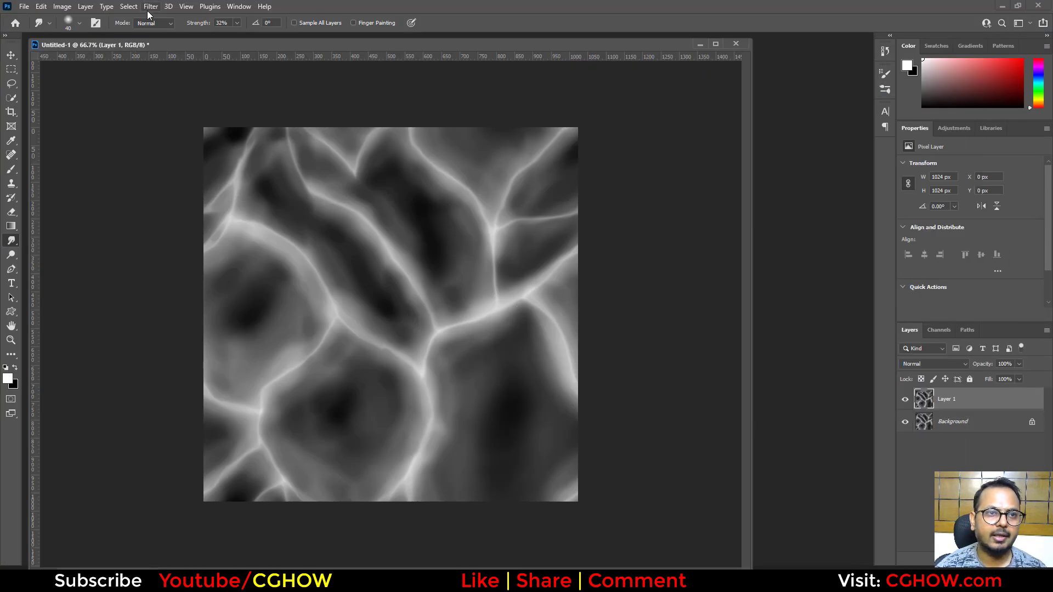
click(150, 7)
mouse_move(250, 147)
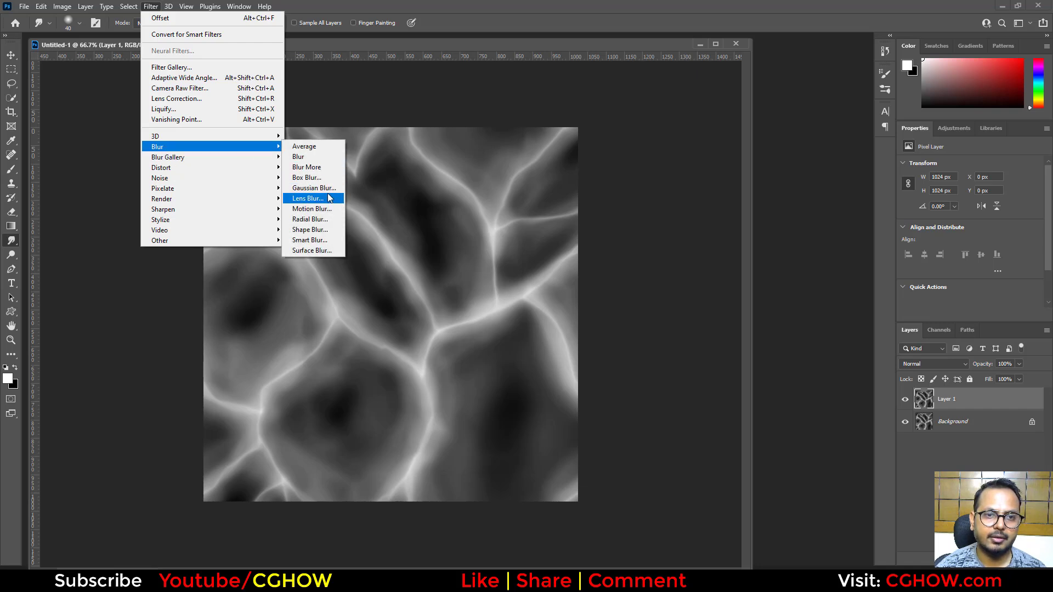
click(323, 188)
drag(472, 285, 482, 284)
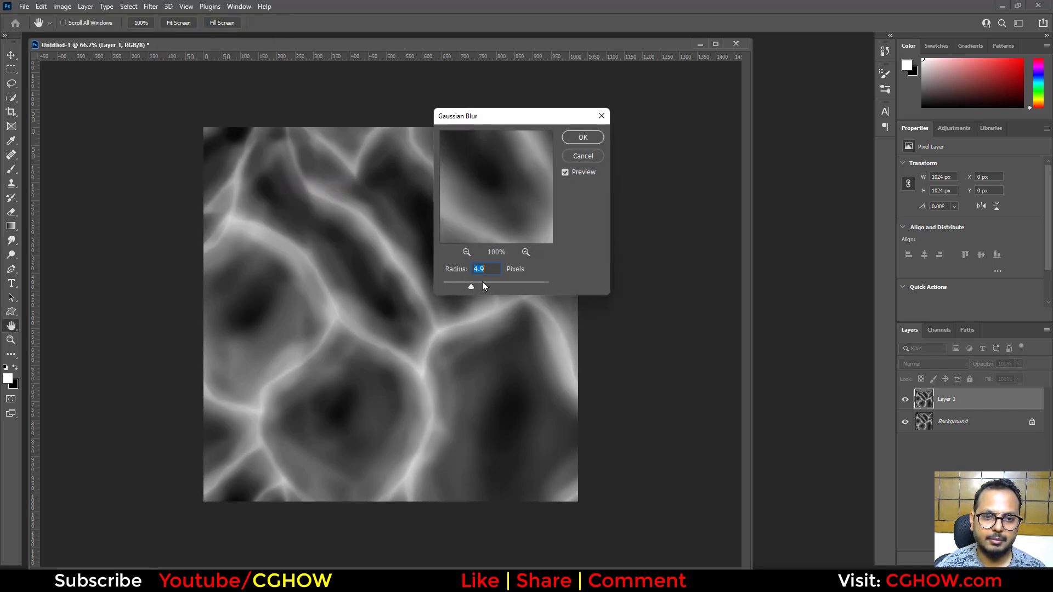
click(582, 137)
Set the blurred layer's blend mode to Screen and duplicate that layer
click(946, 364)
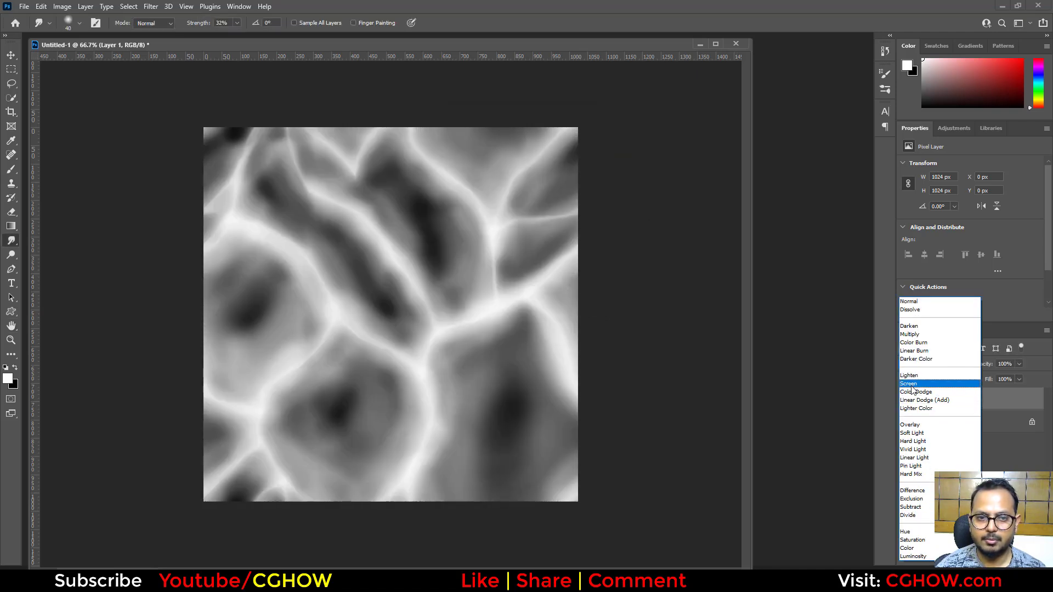
click(908, 384)
key(ctrl+j)
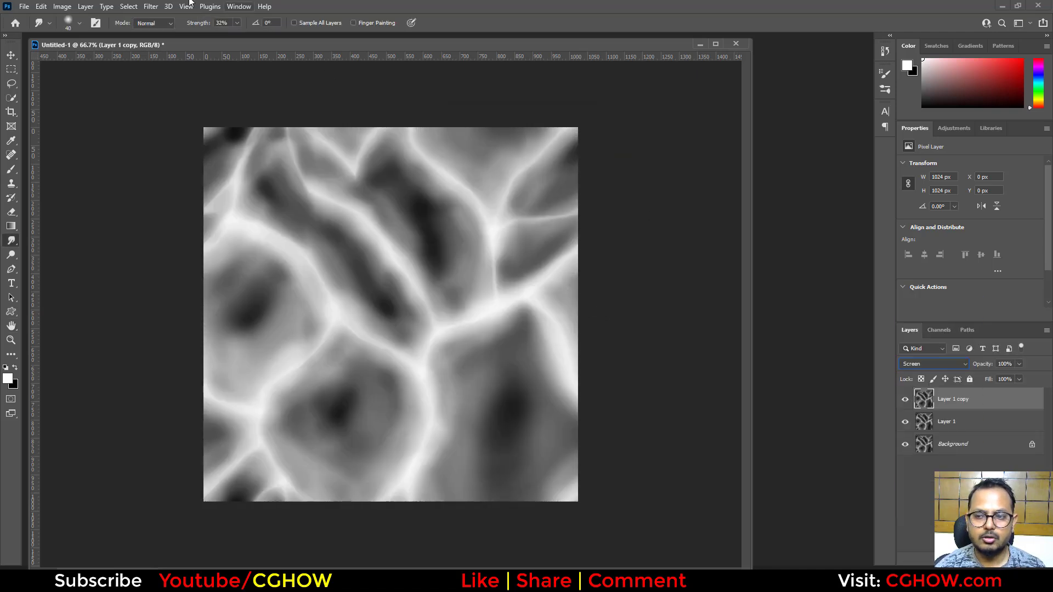
Apply a stronger Gaussian Blur to Layer 1 copy to spread a soft glow around the veins
click(151, 6)
mouse_move(230, 147)
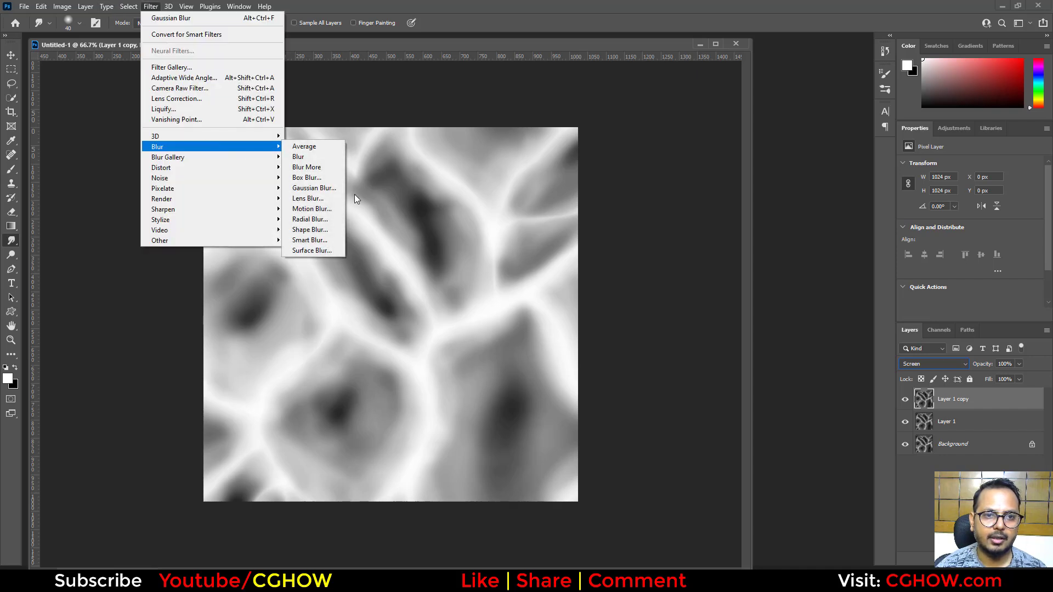
click(340, 188)
drag(498, 286, 506, 288)
click(583, 139)
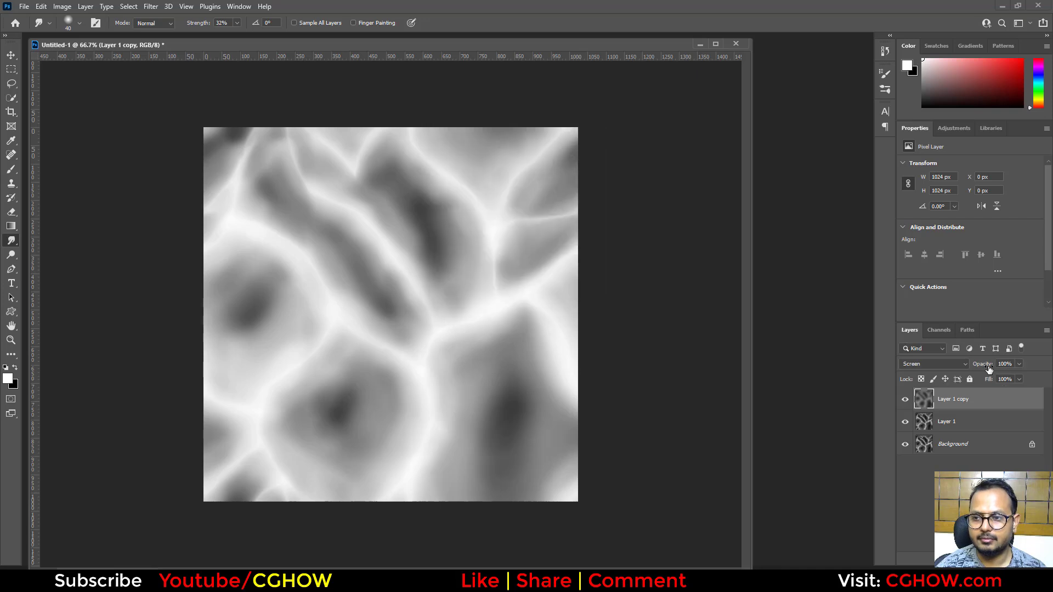
Lower the opacity of Layer 1 copy to 50% and of Layer 1 to 61%
drag(982, 367, 967, 367)
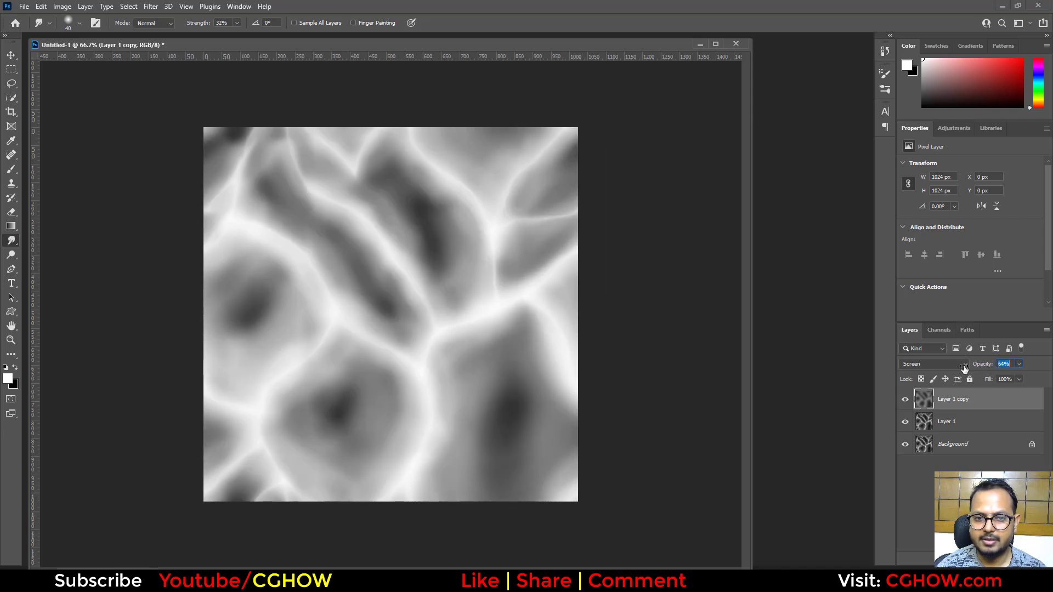
click(957, 419)
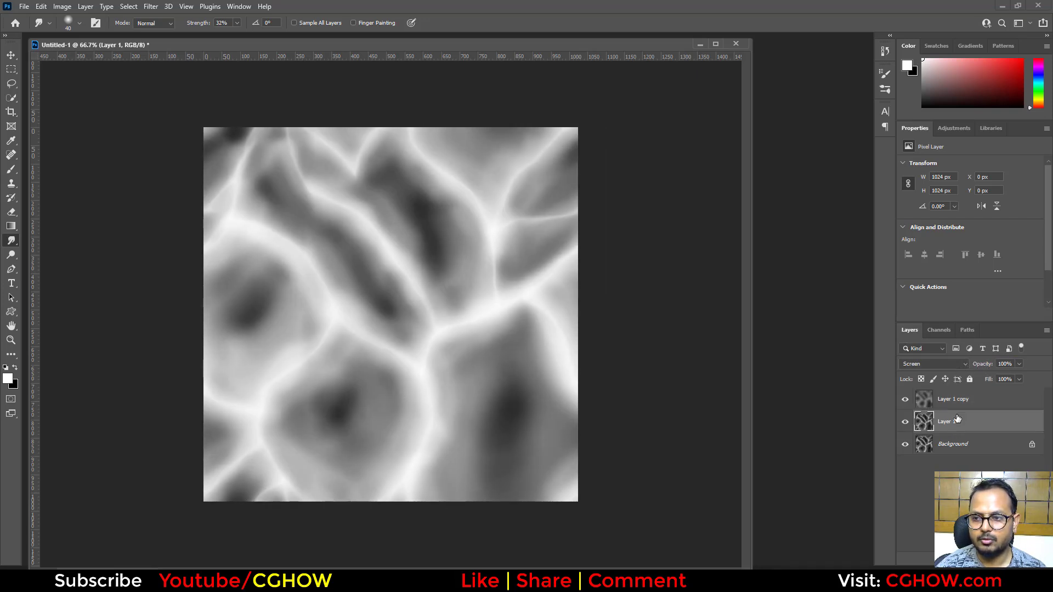
drag(983, 367, 960, 368)
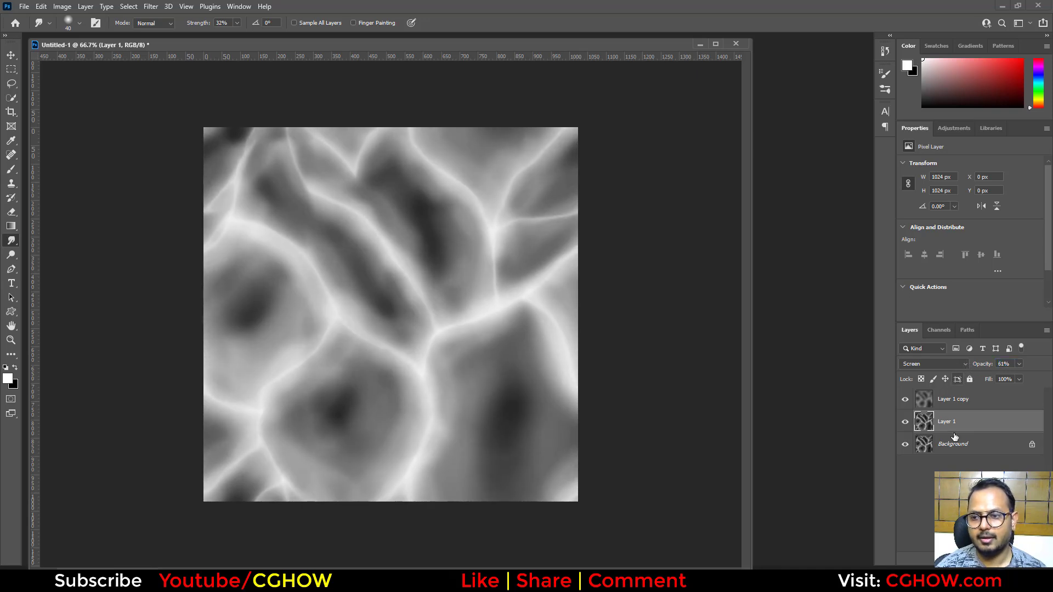
Merge Layer 1 copy and Layer 1 into the Background layer, undoing the first merge that leaves out the Background
key(Delete)
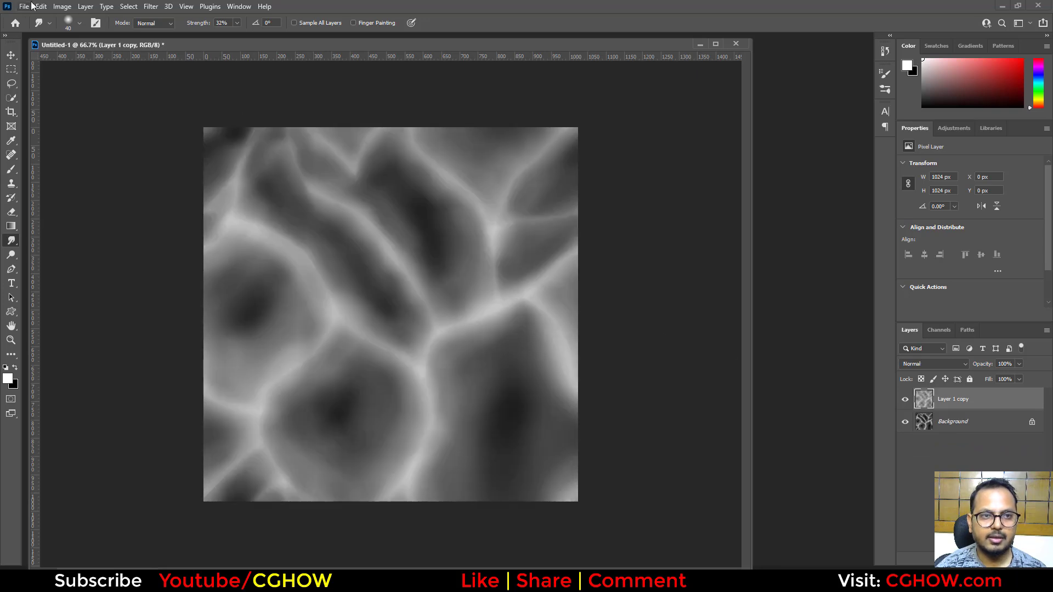
key(ctrl+z)
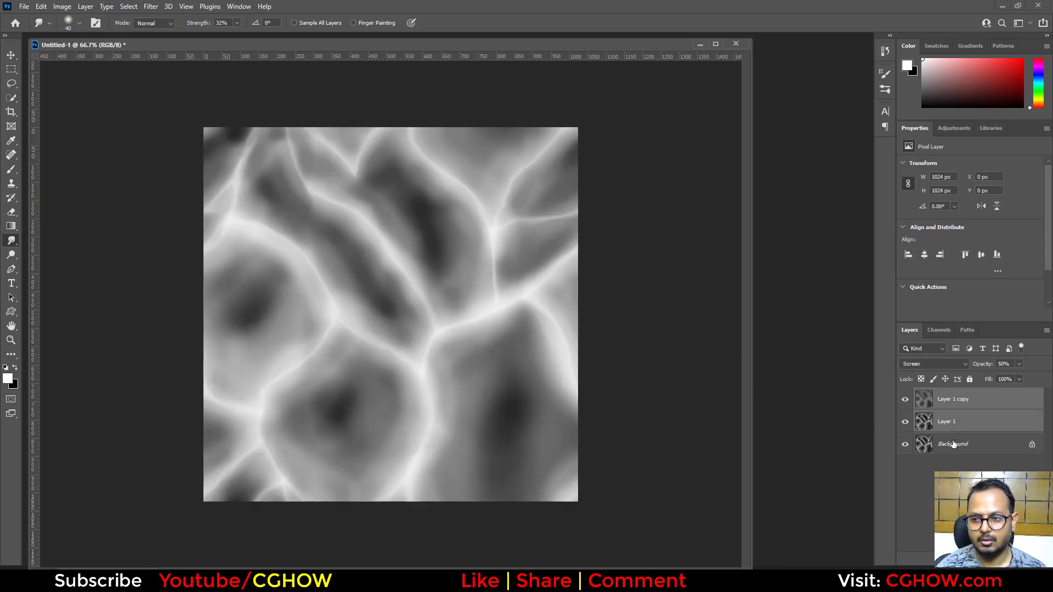
shift+click(953, 444)
key(ctrl+e)
Apply the Minimum filter to the merged pattern with a 3.1 px radius, preserving Roundness
click(151, 7)
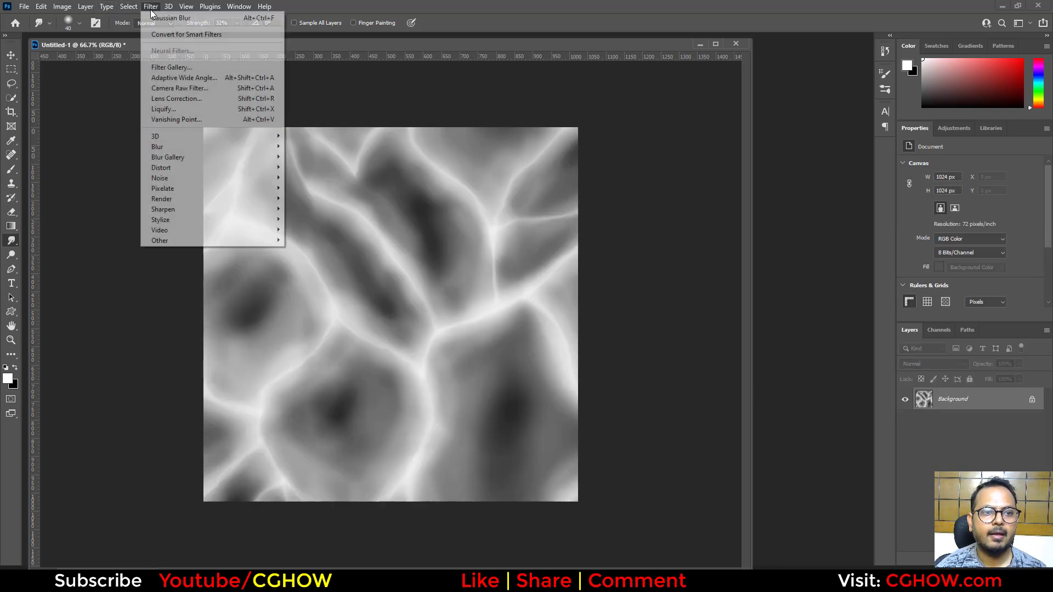
mouse_move(256, 237)
click(299, 282)
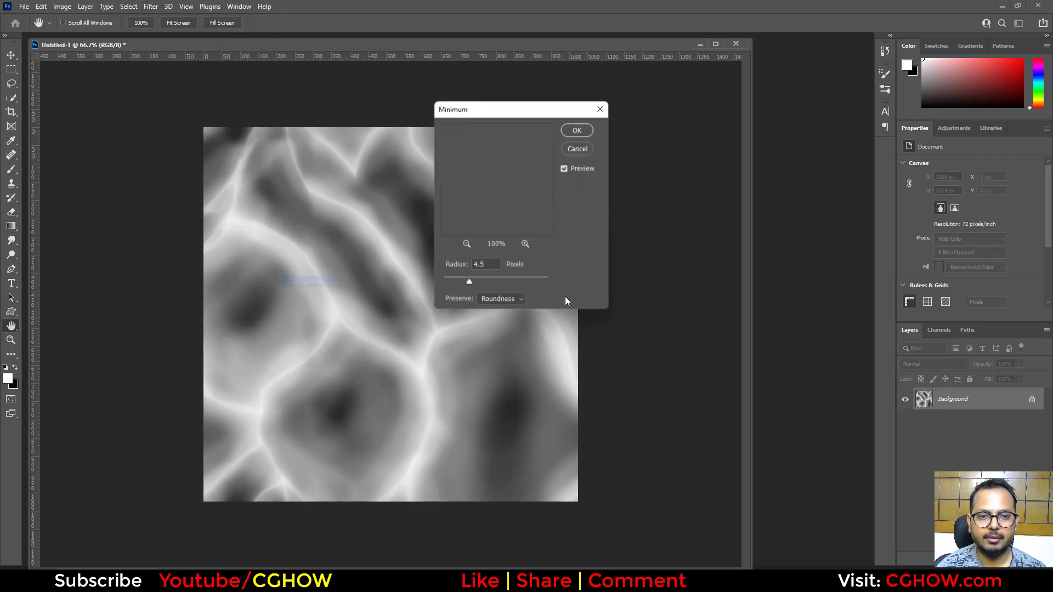
drag(460, 282, 467, 282)
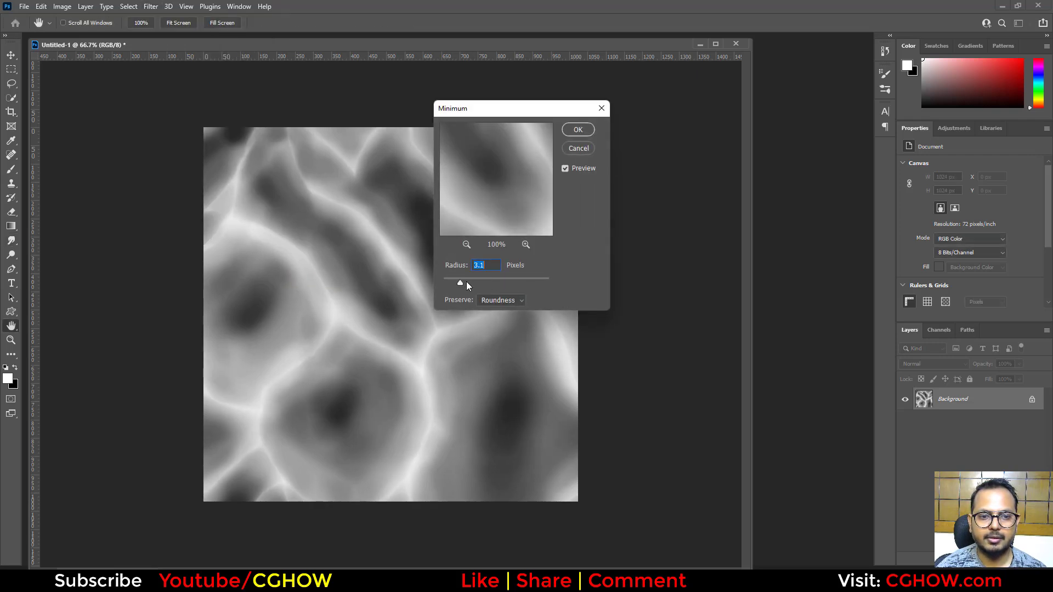
click(577, 132)
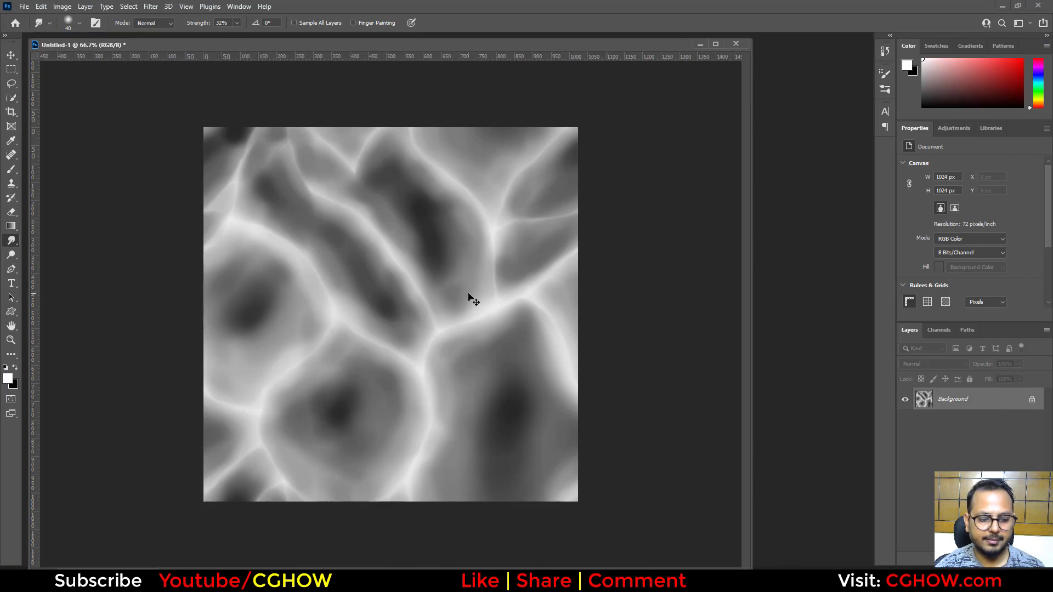
Adjust the tonal range of the merged vein pattern with Levels
key(ctrl+l)
mouse_move(425, 232)
mouse_down()
mouse_move(581, 235)
mouse_move(446, 236)
mouse_up()
click(606, 132)
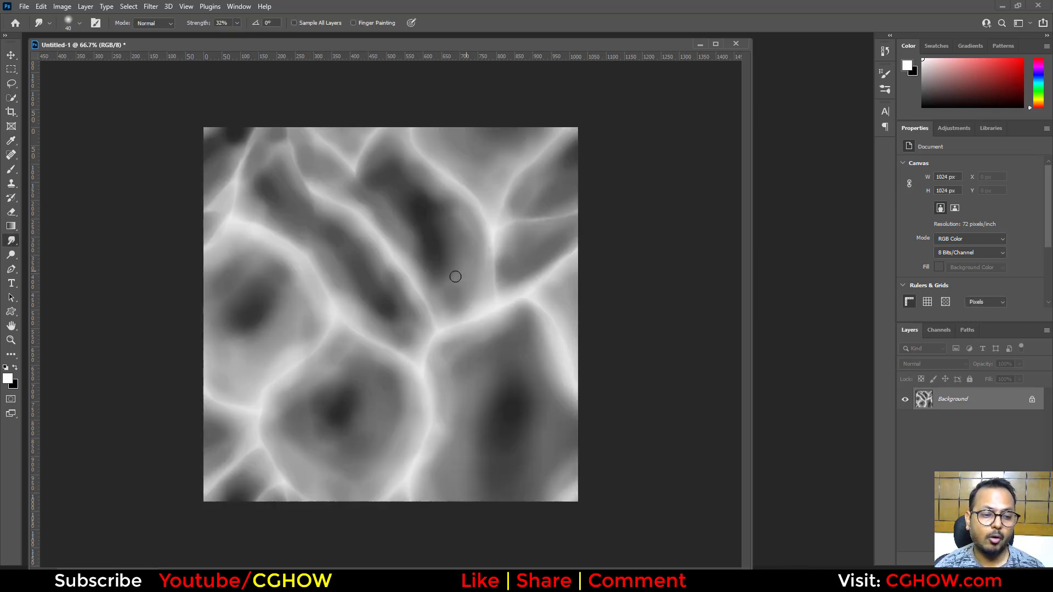